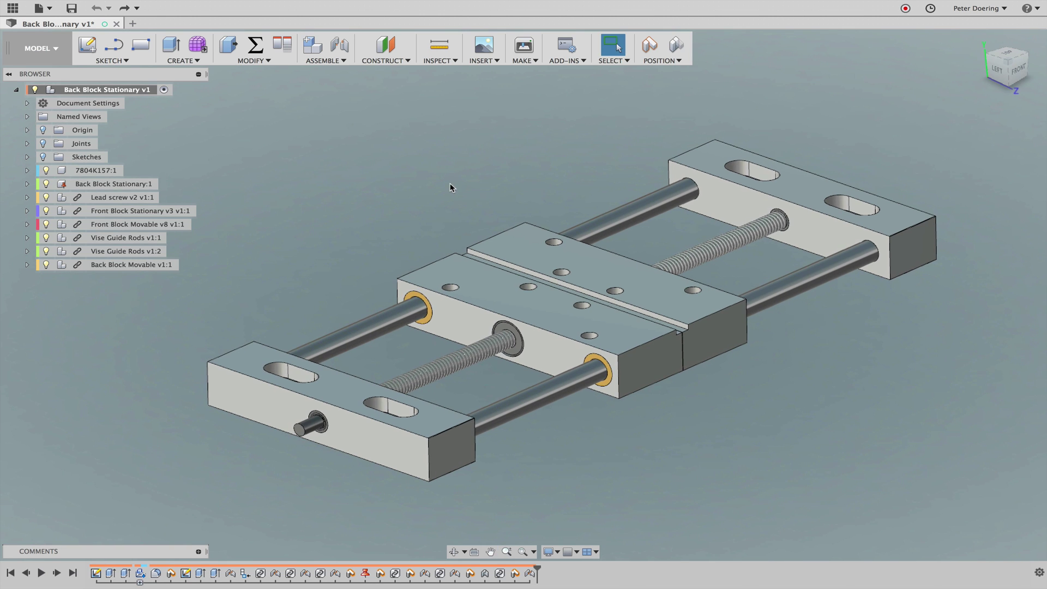
- Slide the jaw blocks together against the end blocks, then undo to restore their positions
{"action": "scroll", "coordinate": [413, 197], "scroll_direction": "down", "scroll_amount": 3}
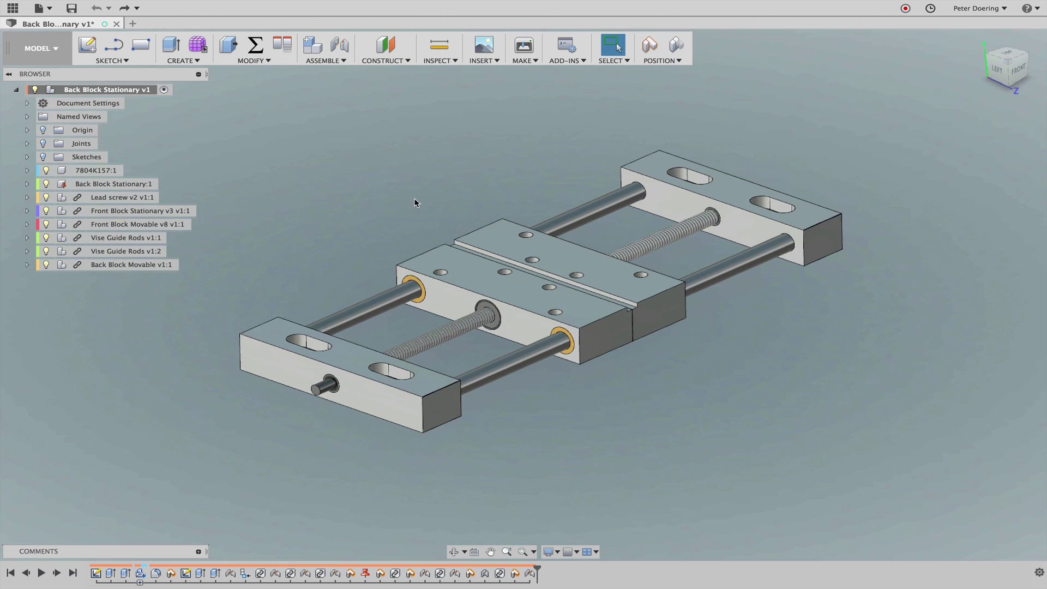
{"action": "middle_click_drag", "start_coordinate": [416, 202], "coordinate": [420, 220]}
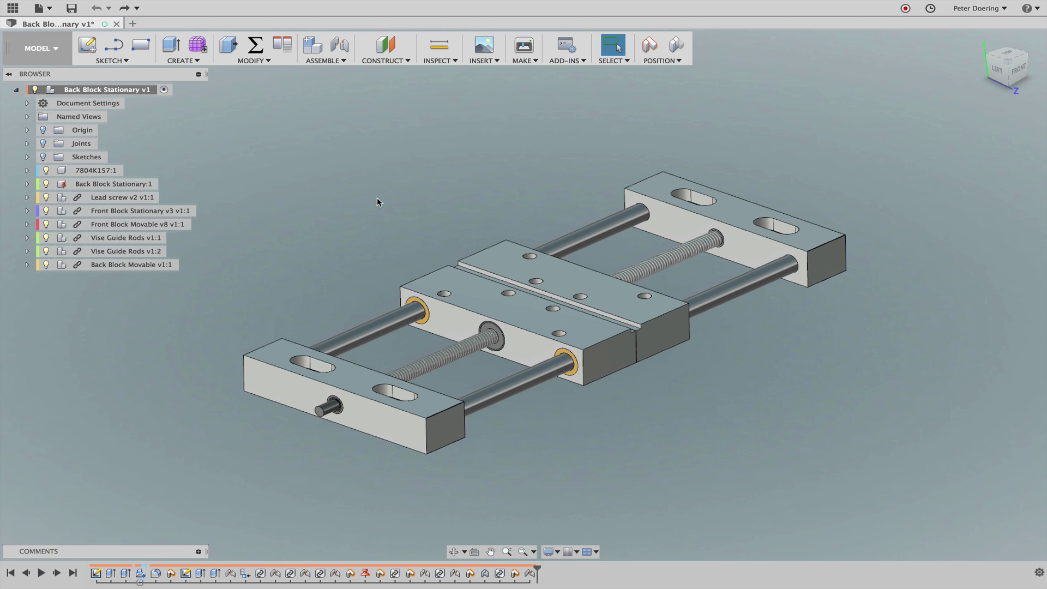
{"action": "left_click_drag", "start_coordinate": [563, 285], "coordinate": [582, 327]}
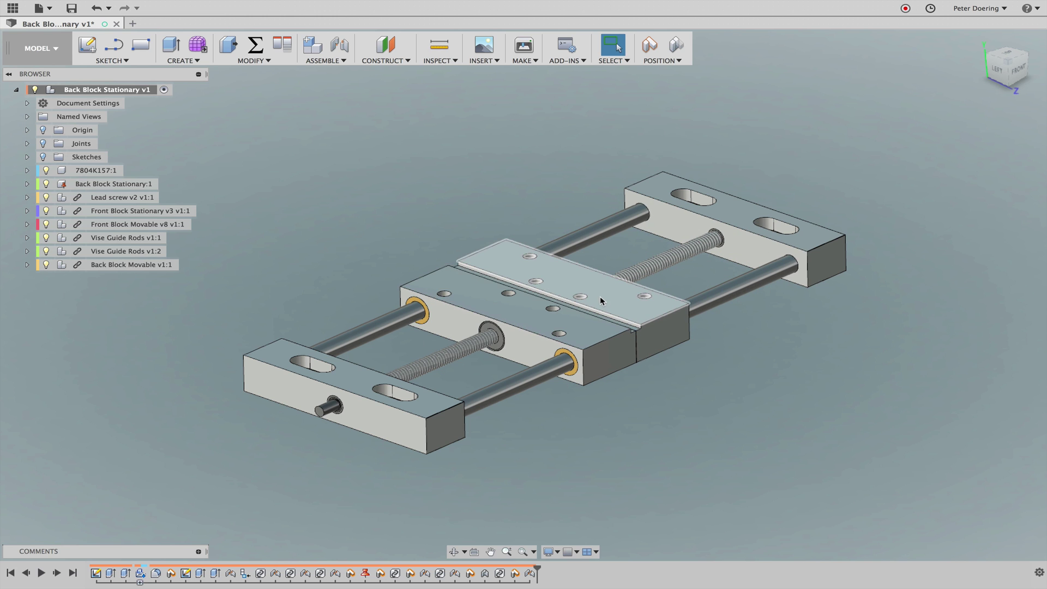
{"action": "scroll", "coordinate": [600, 296], "scroll_direction": "up", "scroll_amount": 2}
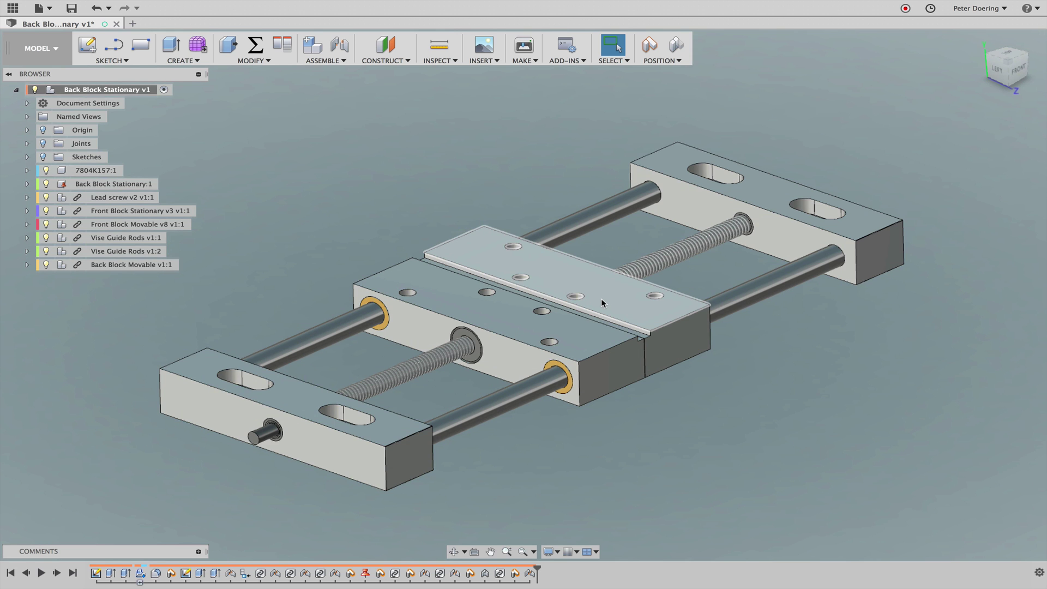
{"action": "left_click_drag", "start_coordinate": [600, 298], "coordinate": [781, 260]}
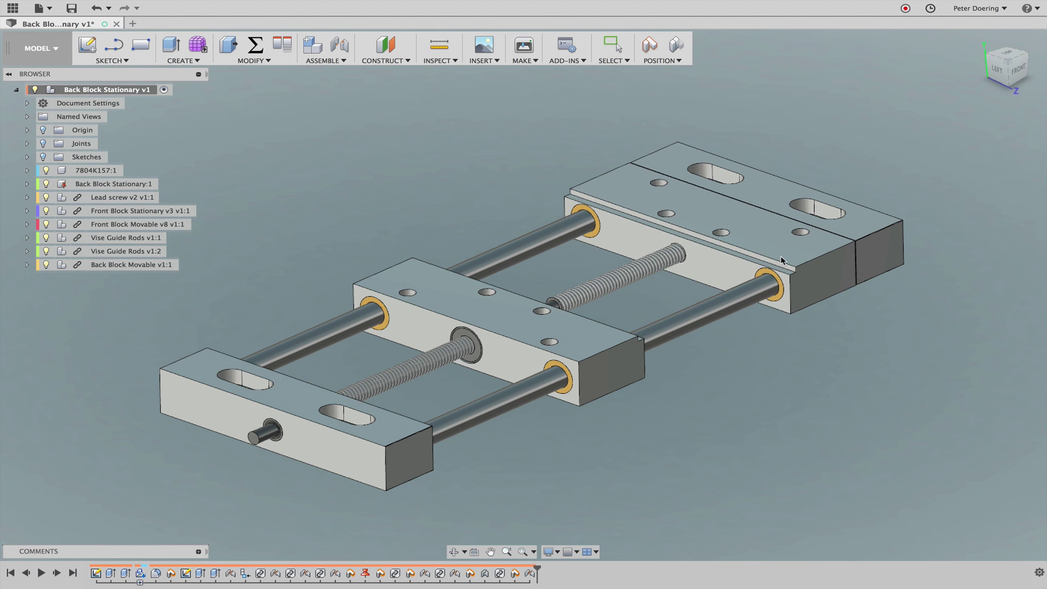
{"action": "left_click_drag", "start_coordinate": [529, 328], "coordinate": [403, 372]}
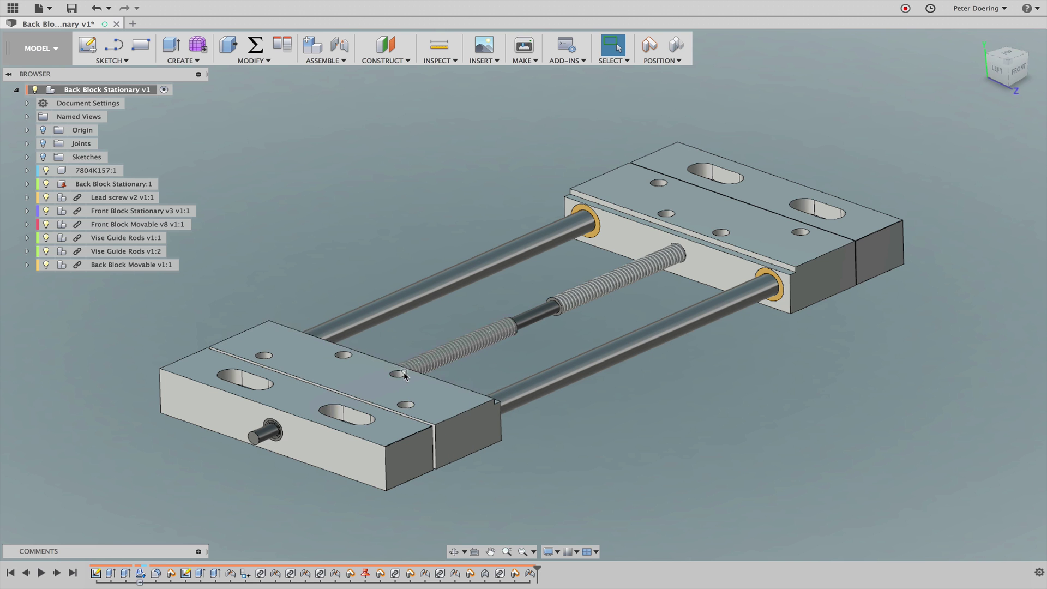
{"action": "key", "text": "ctrl+z"}
{"action": "key", "text": "ctrl+z"}
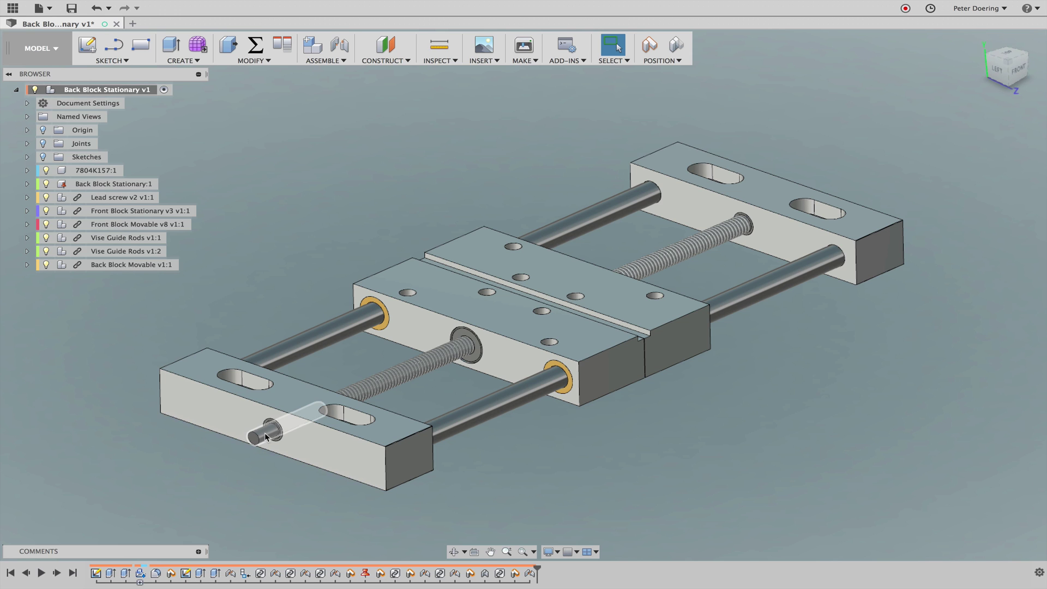
- Try moving the lead screw, briefly expand the Joints list, and recentre the vise
{"action": "left_click_drag", "start_coordinate": [266, 436], "coordinate": [267, 435]}
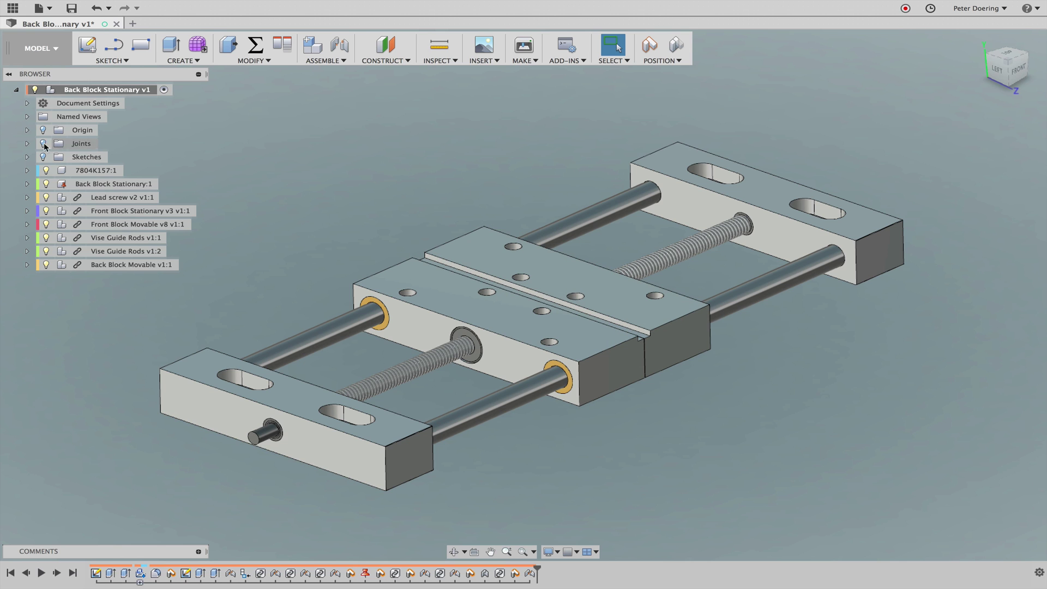
{"action": "left_click", "coordinate": [27, 144]}
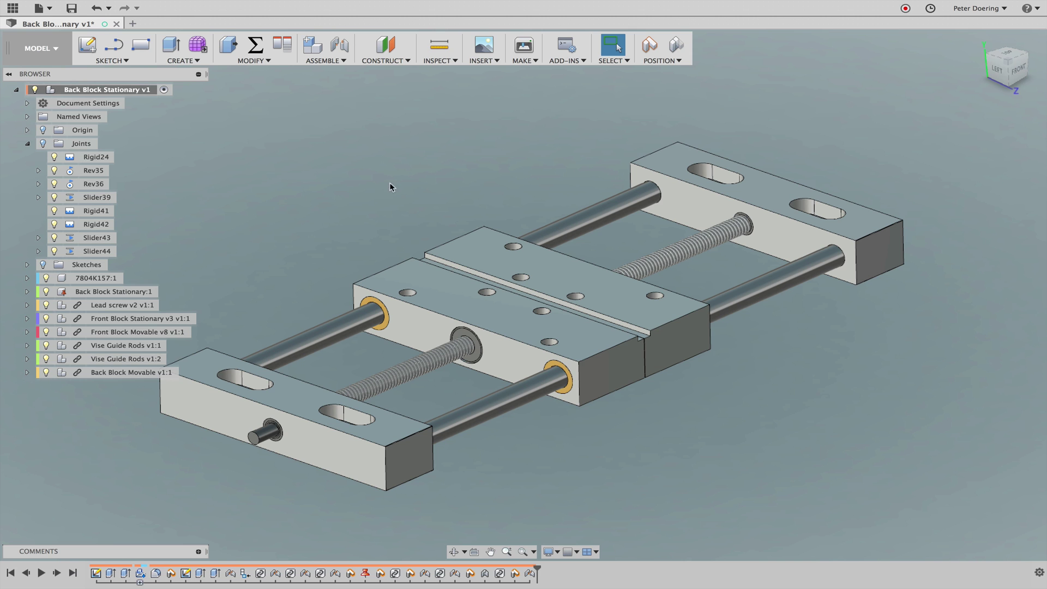
{"action": "left_click", "coordinate": [27, 143]}
{"action": "middle_click_drag", "start_coordinate": [311, 195], "coordinate": [361, 200]}
{"action": "scroll", "coordinate": [364, 200], "scroll_direction": "up", "scroll_amount": 1}
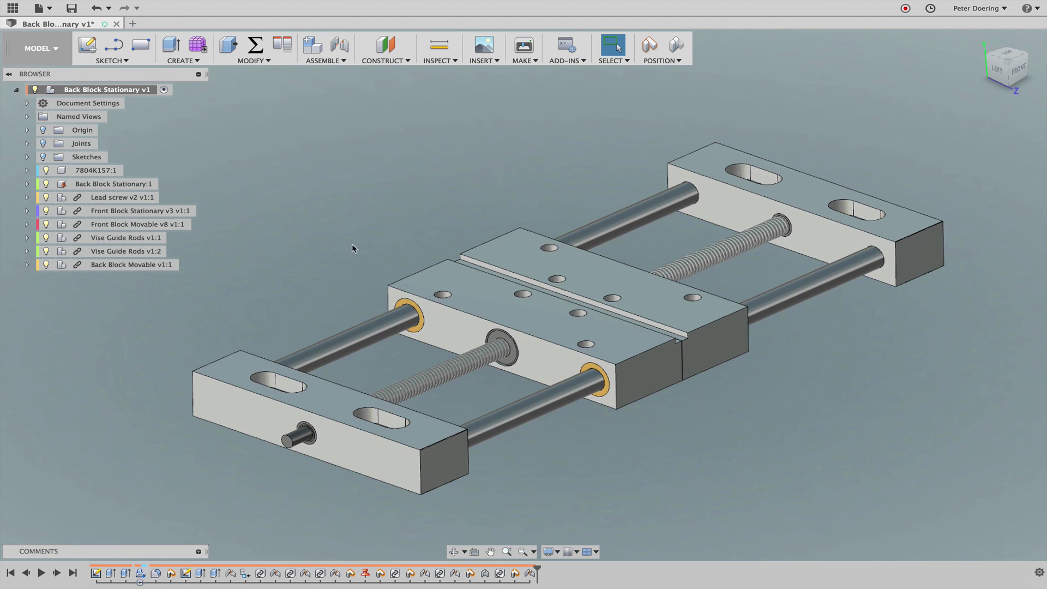
{"action": "middle_click_drag", "start_coordinate": [411, 230], "coordinate": [399, 228]}
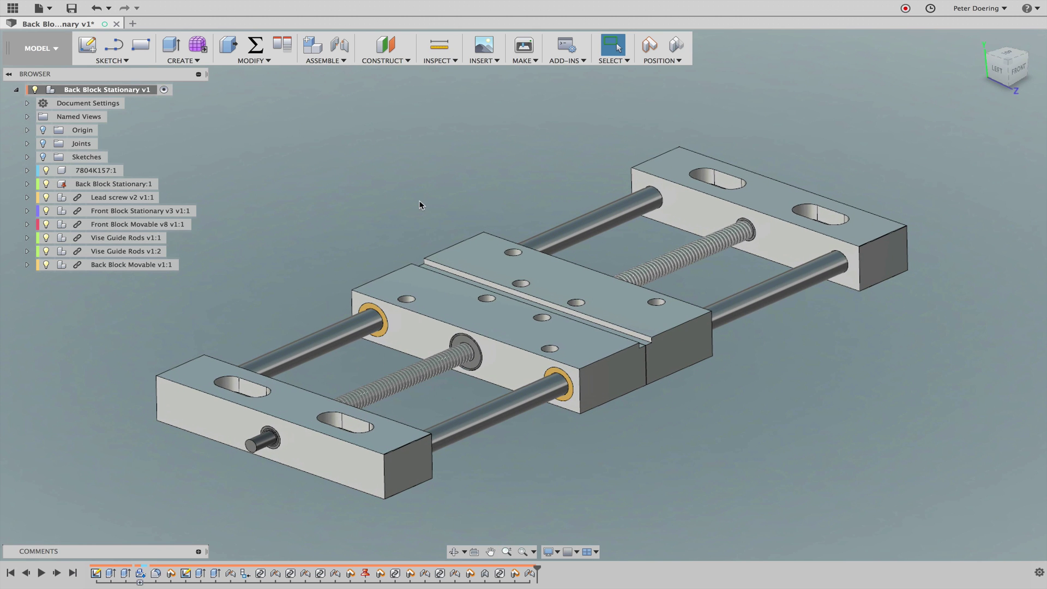
{"action": "scroll", "coordinate": [370, 238], "scroll_direction": "up", "scroll_amount": 3}
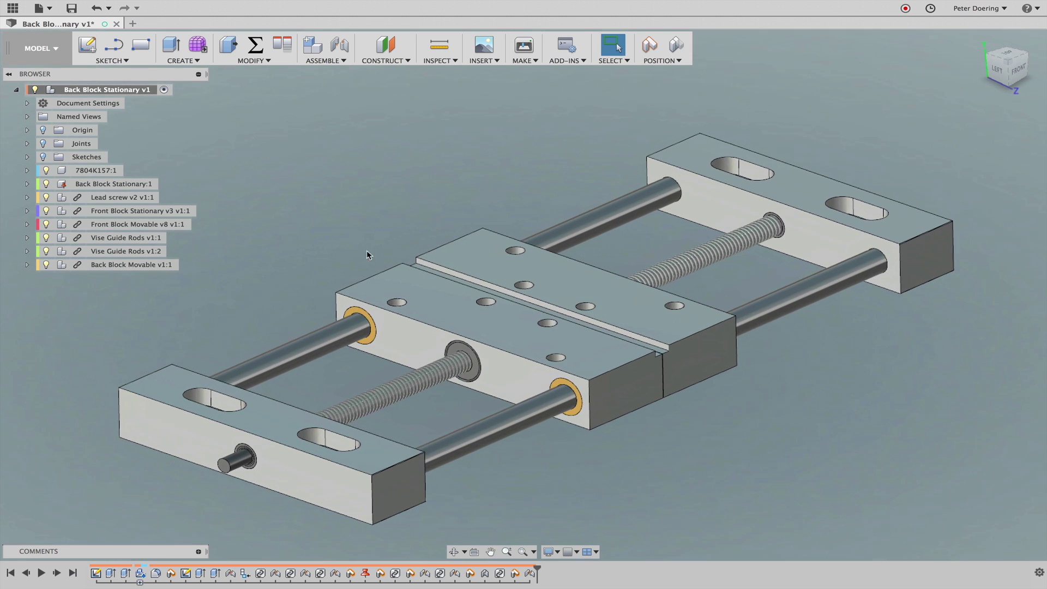
{"action": "scroll", "coordinate": [354, 242], "scroll_direction": "down", "scroll_amount": 3}
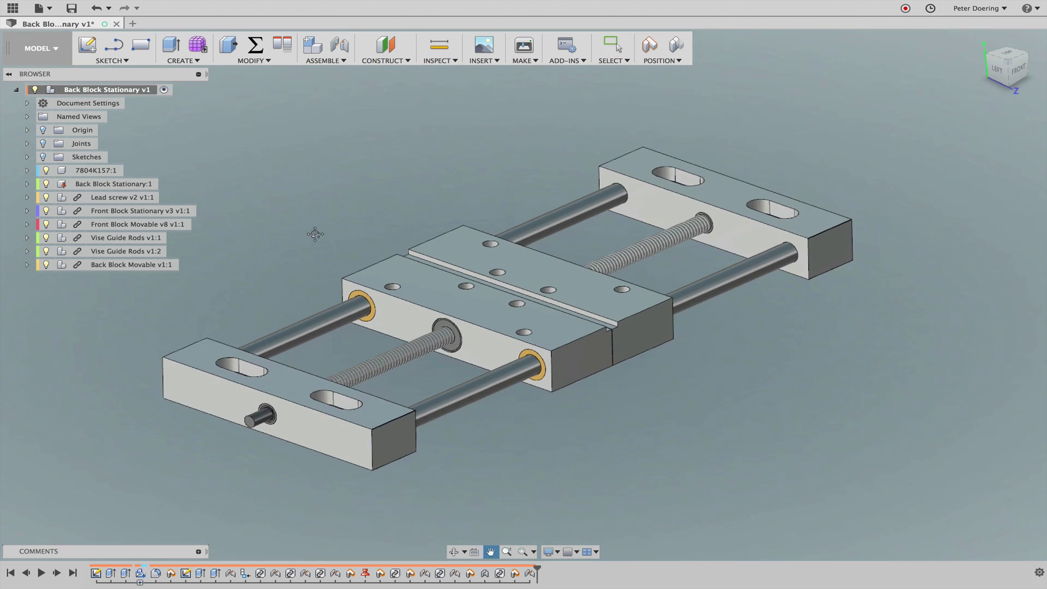
{"action": "middle_click_drag", "start_coordinate": [331, 234], "coordinate": [319, 238]}
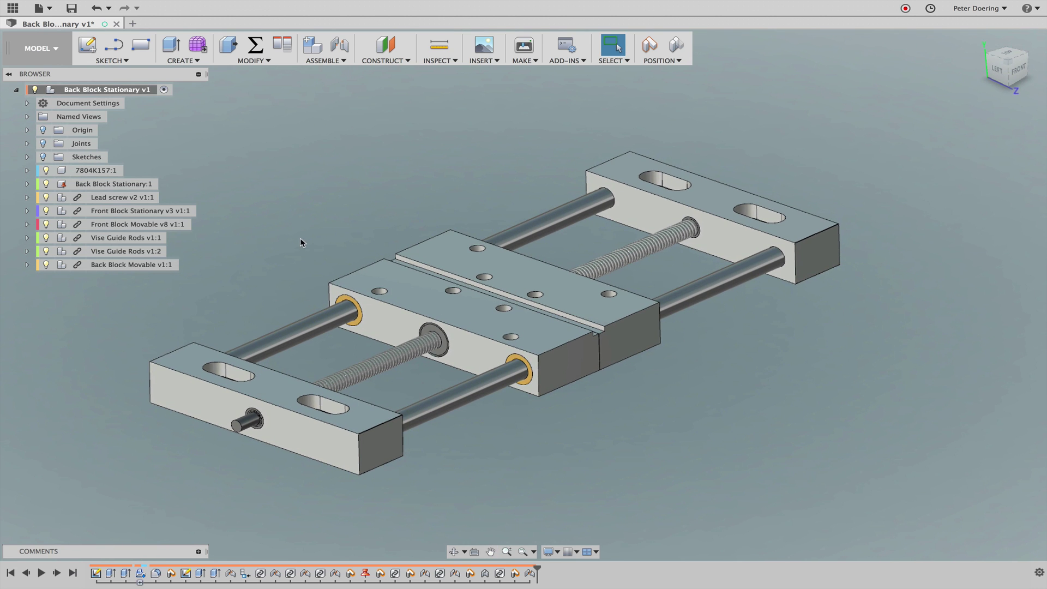
{"action": "middle_click_drag", "start_coordinate": [243, 229], "coordinate": [283, 233]}
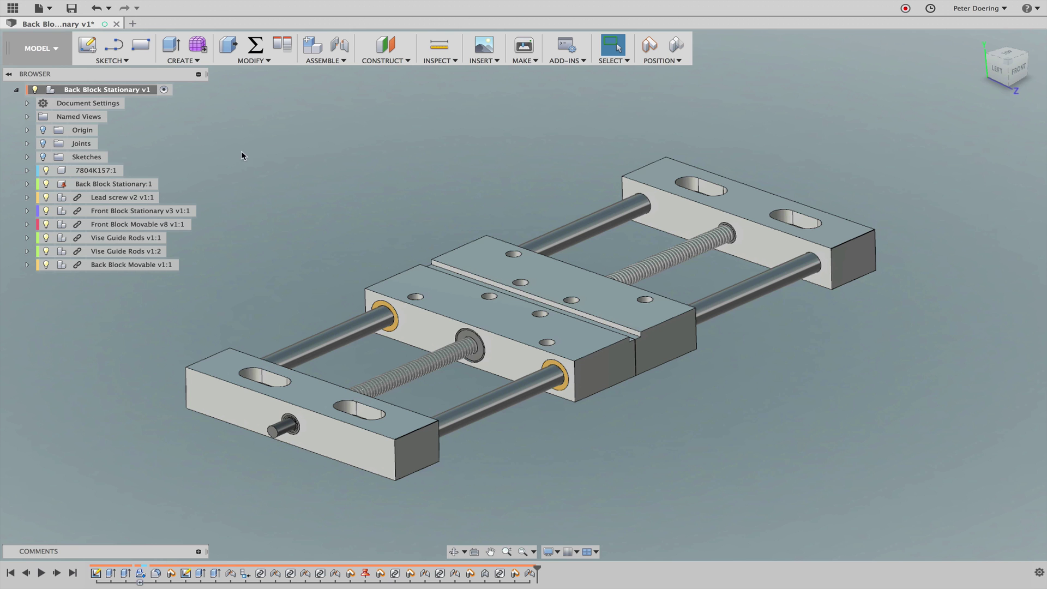
{"action": "scroll", "coordinate": [242, 155], "scroll_direction": "up", "scroll_amount": 2}
- Turn on the Origin planes and axes, orbit around the back block, then collapse Origin
{"action": "left_click", "coordinate": [26, 129]}
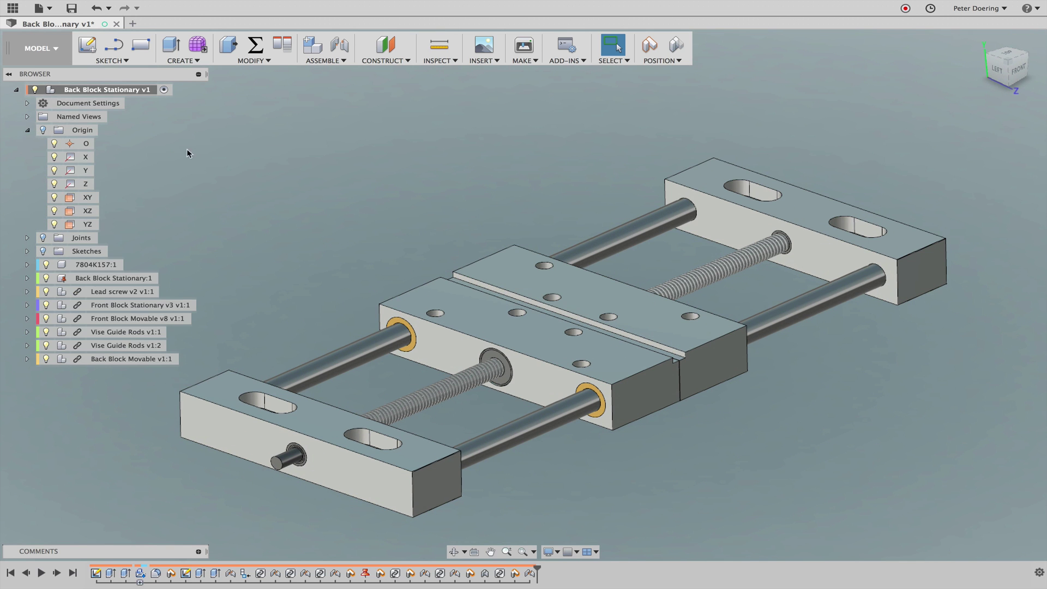
{"action": "scroll", "coordinate": [292, 156], "scroll_direction": "down", "scroll_amount": 4}
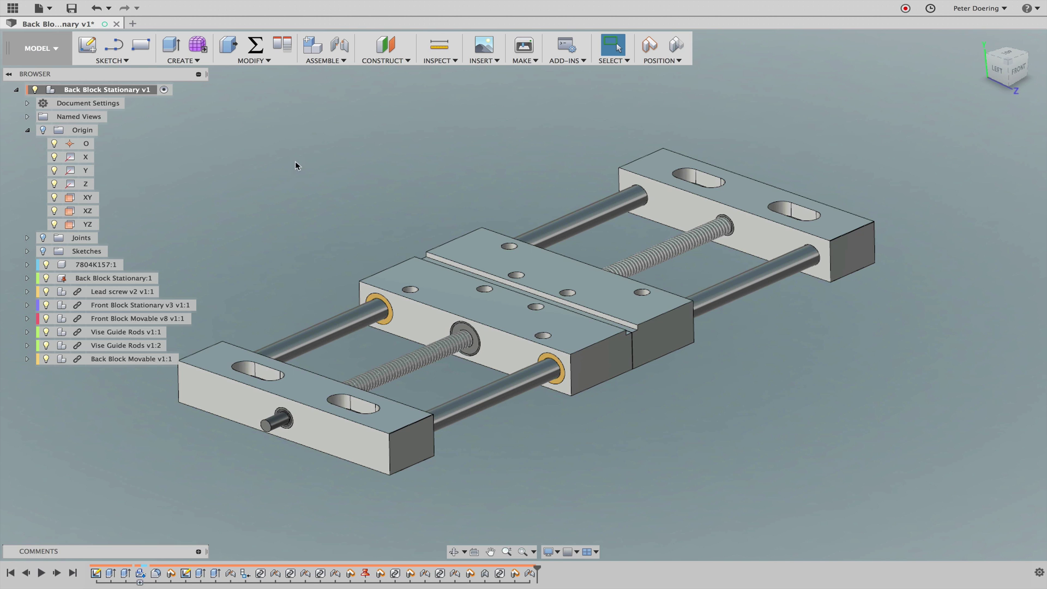
{"action": "left_click", "coordinate": [43, 130]}
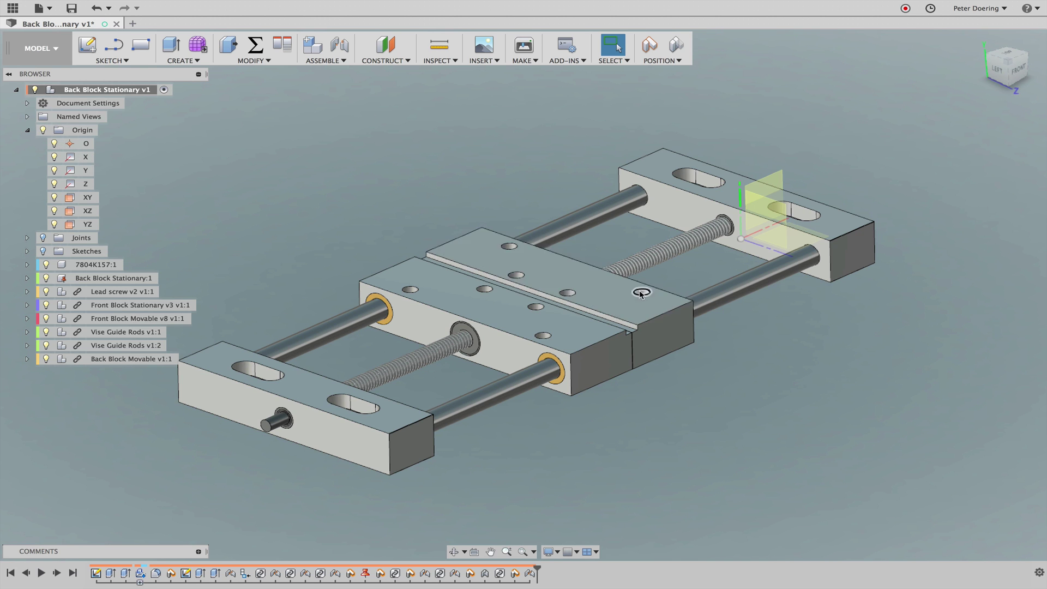
{"action": "scroll", "coordinate": [737, 252], "scroll_direction": "up", "scroll_amount": 5}
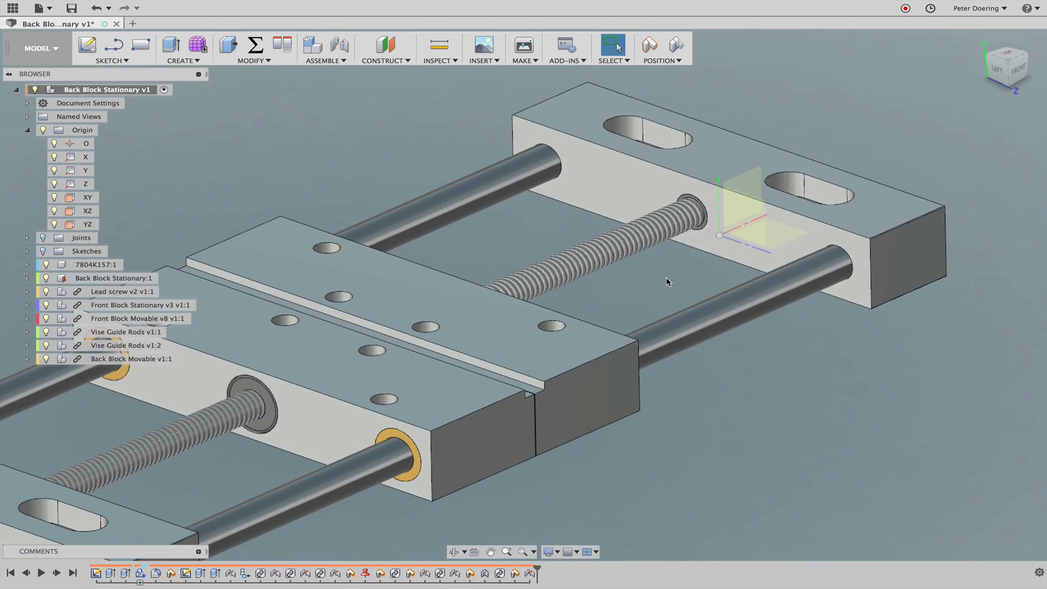
{"action": "middle_click_drag", "start_coordinate": [875, 325], "coordinate": [828, 374], "text": "shift"}
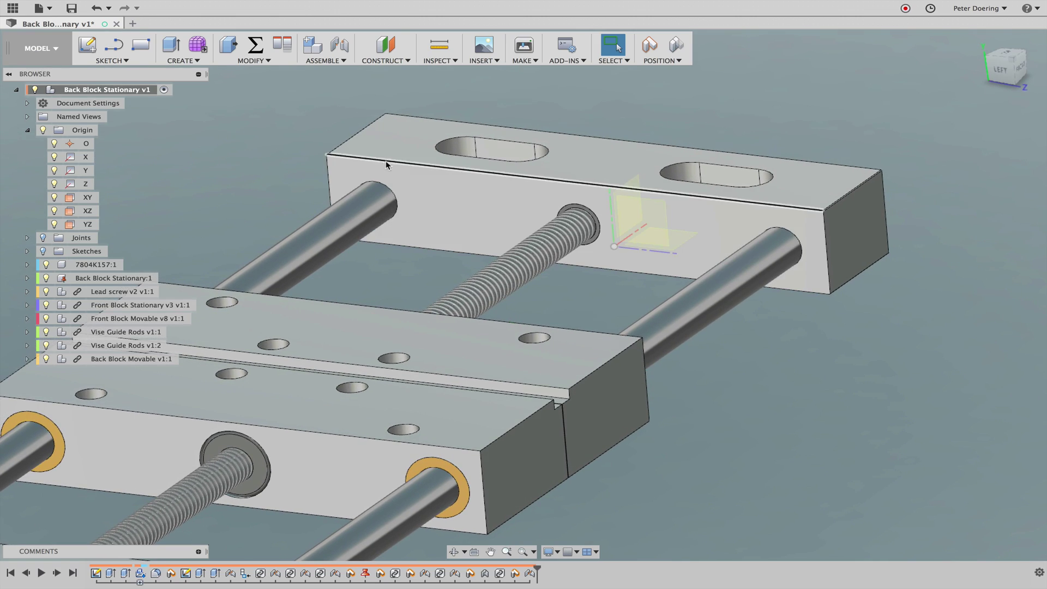
{"action": "scroll", "coordinate": [349, 151], "scroll_direction": "down", "scroll_amount": 3}
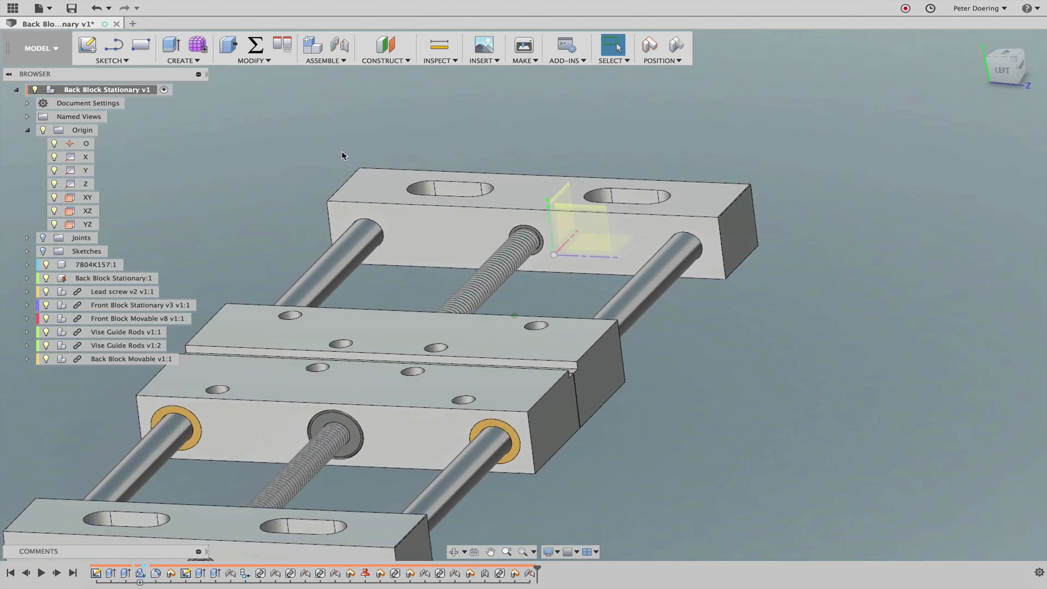
{"action": "middle_click_drag", "start_coordinate": [343, 156], "coordinate": [392, 178], "text": "shift"}
{"action": "middle_click_drag", "start_coordinate": [883, 342], "coordinate": [891, 354], "text": "shift"}
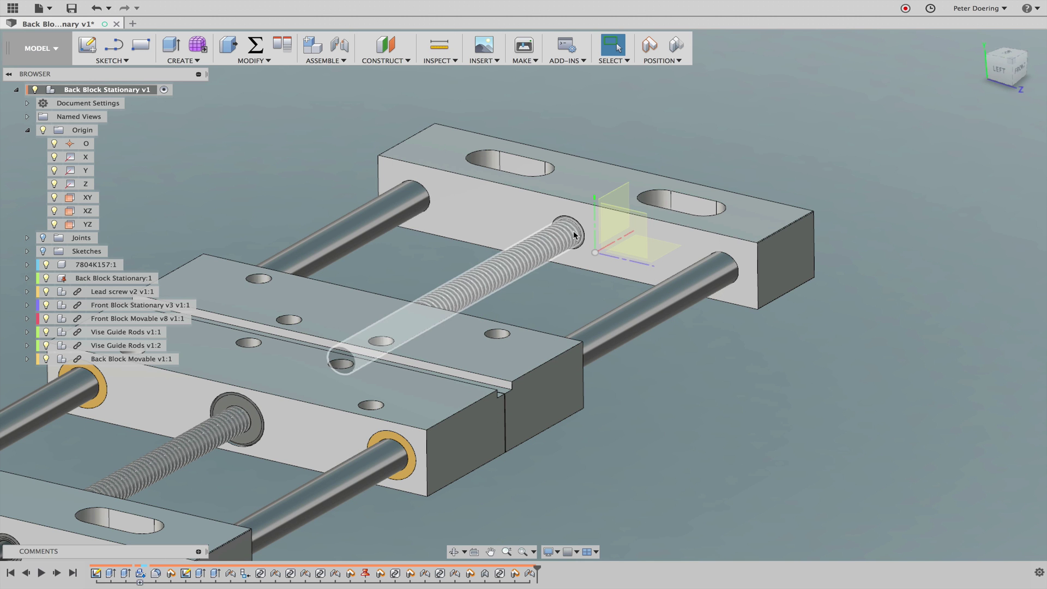
{"action": "scroll", "coordinate": [571, 235], "scroll_direction": "down", "scroll_amount": 5}
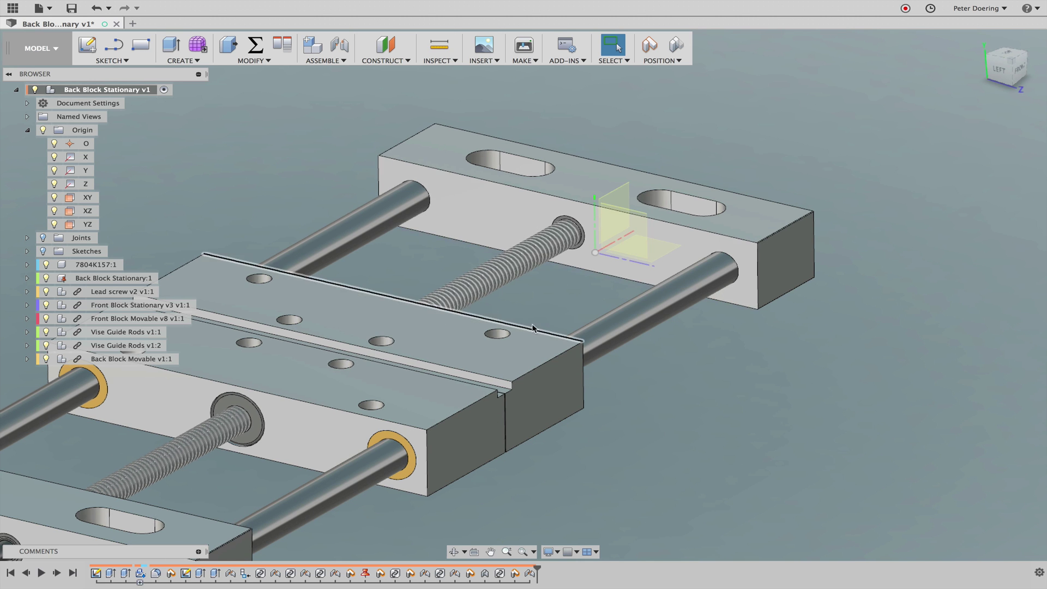
{"action": "middle_click_drag", "start_coordinate": [659, 374], "coordinate": [77, 114], "text": "shift"}
{"action": "left_click", "coordinate": [27, 131]}
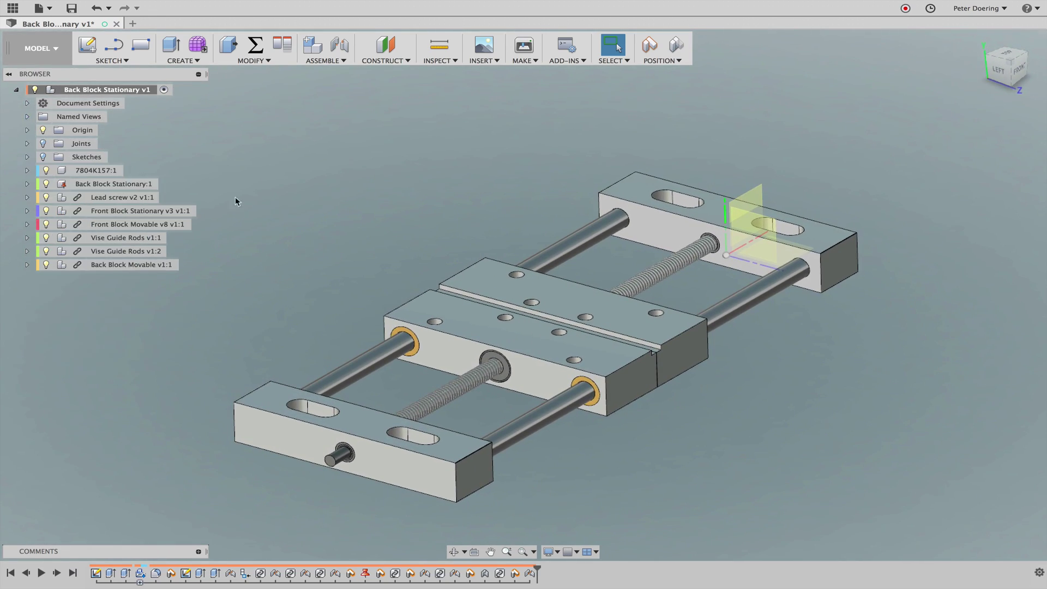
- Rewind the timeline to the start, step past Sketch1, then roll forward to just before Position7
{"action": "scroll", "coordinate": [236, 256], "scroll_direction": "up", "scroll_amount": 2}
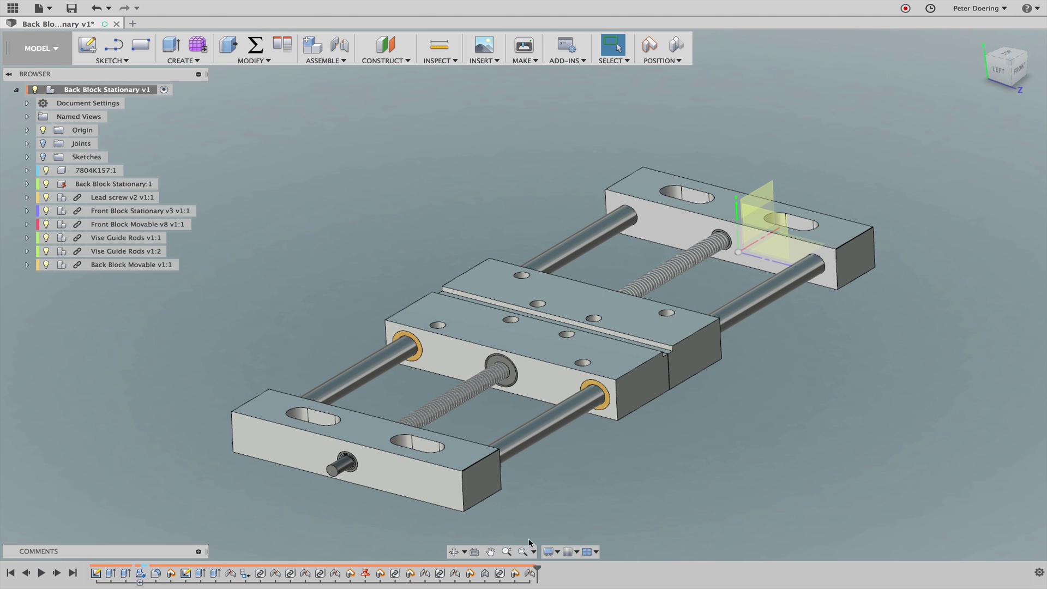
{"action": "left_click_drag", "start_coordinate": [537, 569], "coordinate": [90, 570]}
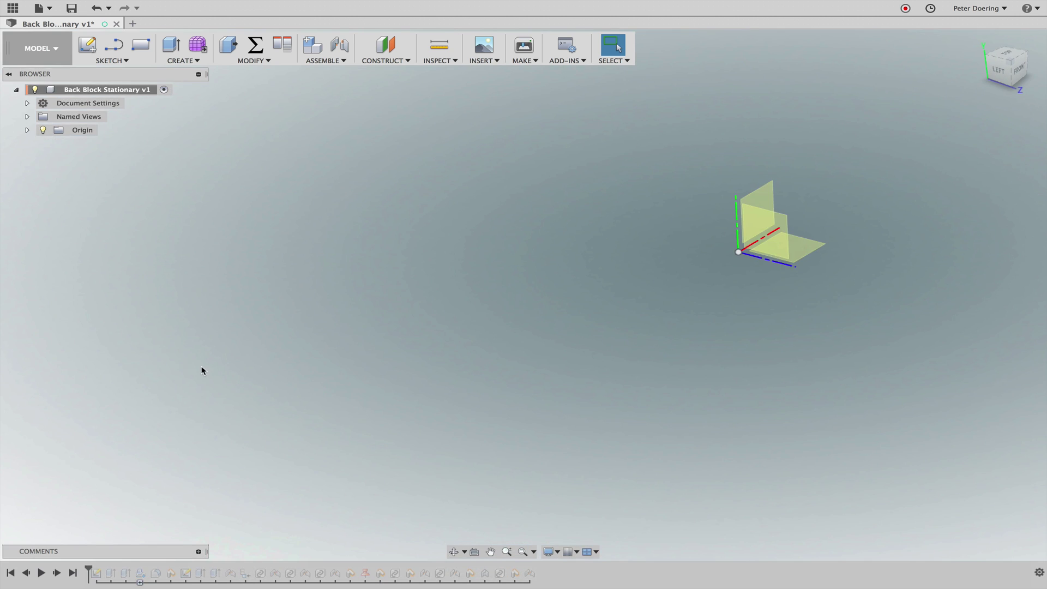
{"action": "middle_click_drag", "start_coordinate": [202, 371], "coordinate": [168, 378]}
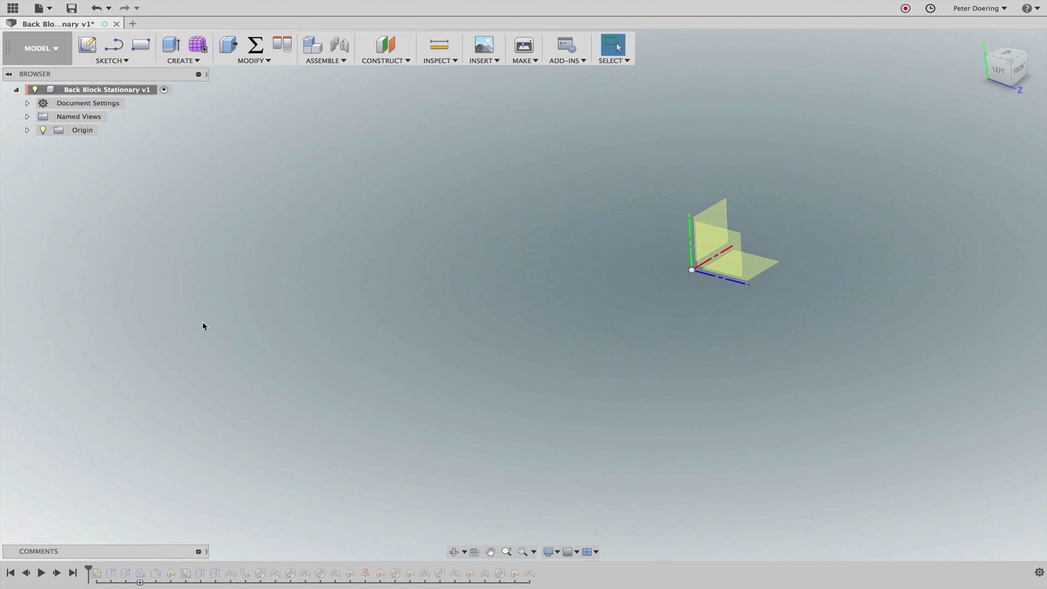
{"action": "left_click", "coordinate": [57, 572]}
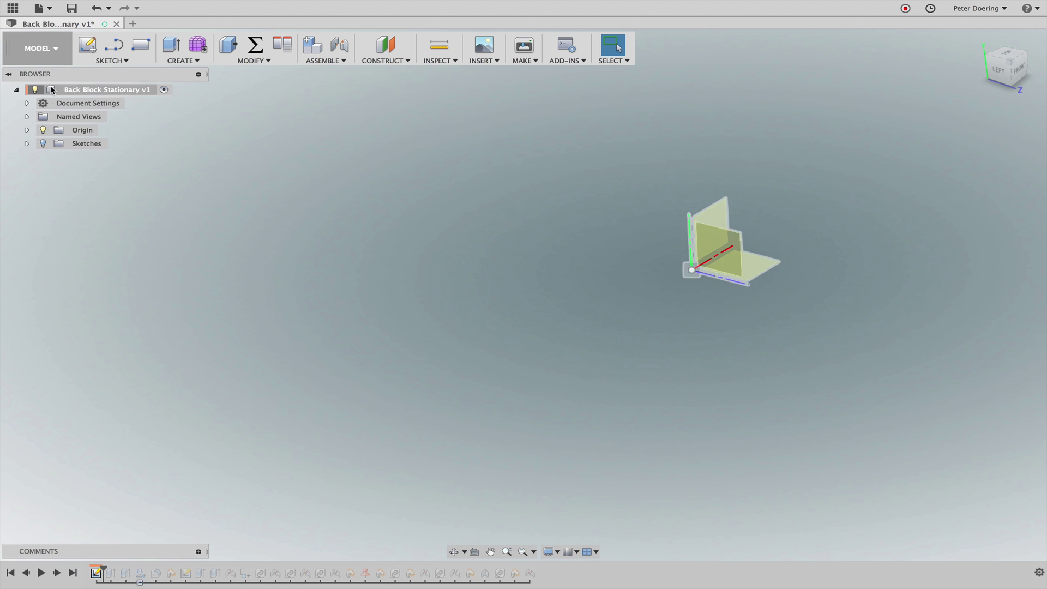
{"action": "left_click_drag", "start_coordinate": [103, 570], "coordinate": [377, 565]}
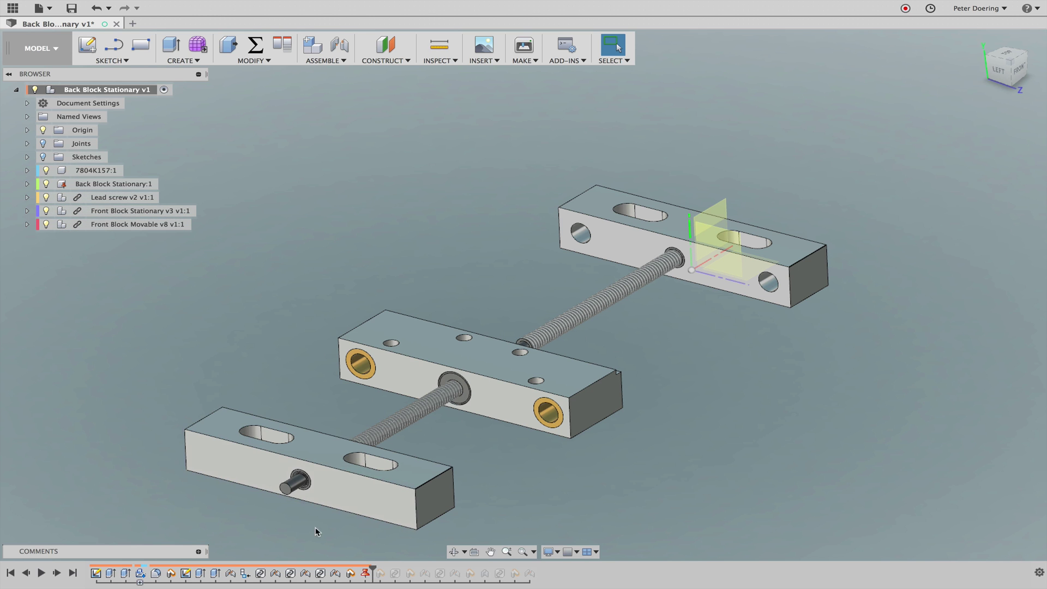
- Roll the timeline back past the joint and Fillet2 to just after Sketch1
{"action": "left_click_drag", "start_coordinate": [373, 569], "coordinate": [357, 569]}
{"action": "mouse_move", "coordinate": [104, 567]}
{"action": "left_mouse_down"}
{"action": "mouse_move", "coordinate": [94, 567]}
{"action": "mouse_move", "coordinate": [103, 558]}
{"action": "mouse_move", "coordinate": [146, 572]}
{"action": "left_mouse_up"}
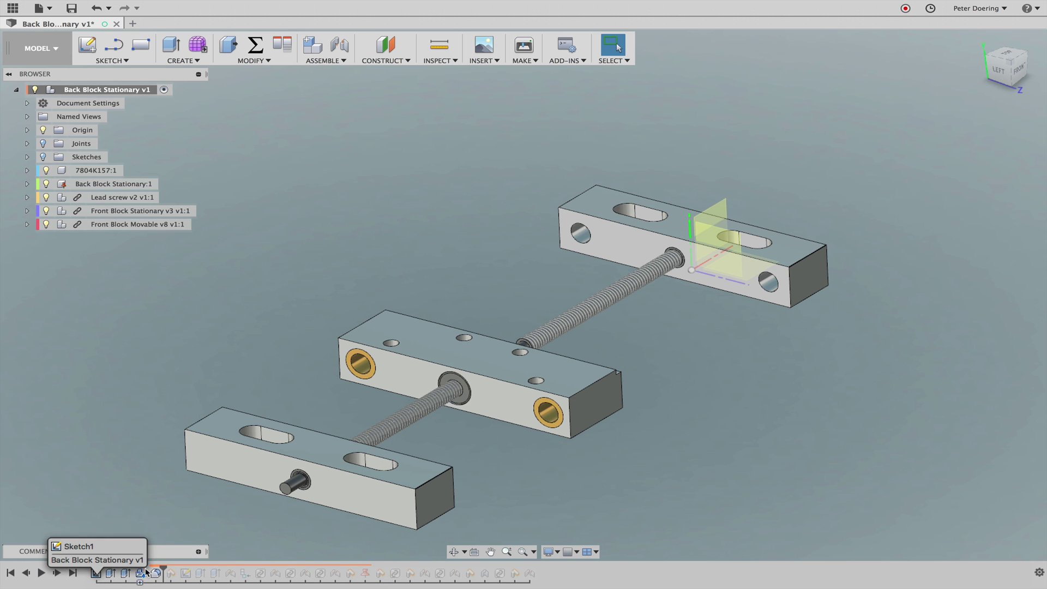
{"action": "left_click", "coordinate": [25, 572]}
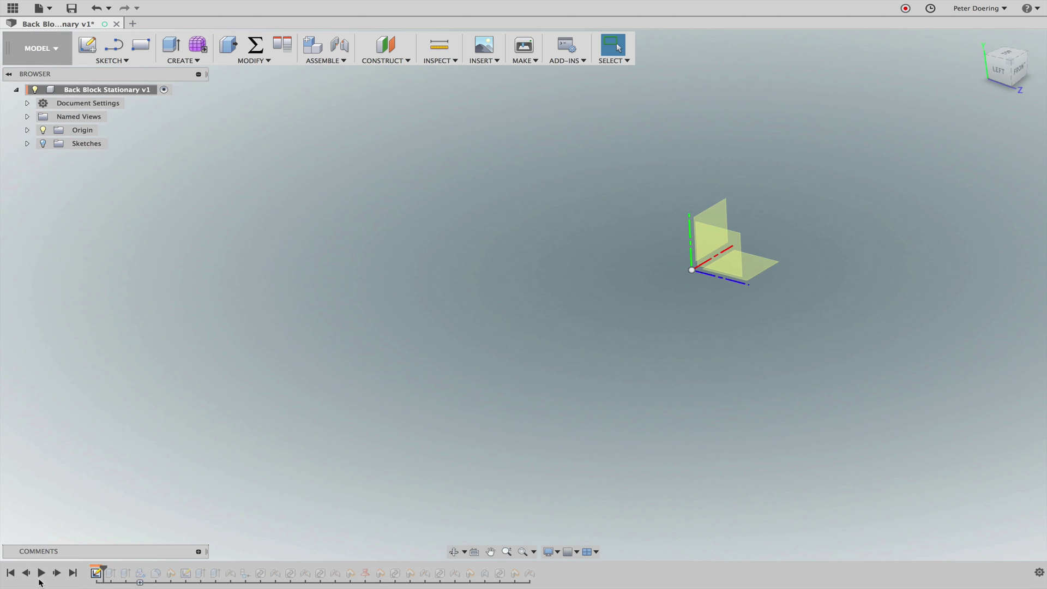
- Show and expand Sketches, replay the Sketch1 extrude into Body1, and frame the slotted block
{"action": "left_click", "coordinate": [43, 143]}
{"action": "left_click", "coordinate": [27, 143]}
{"action": "middle_click_drag", "start_coordinate": [294, 310], "coordinate": [281, 311]}
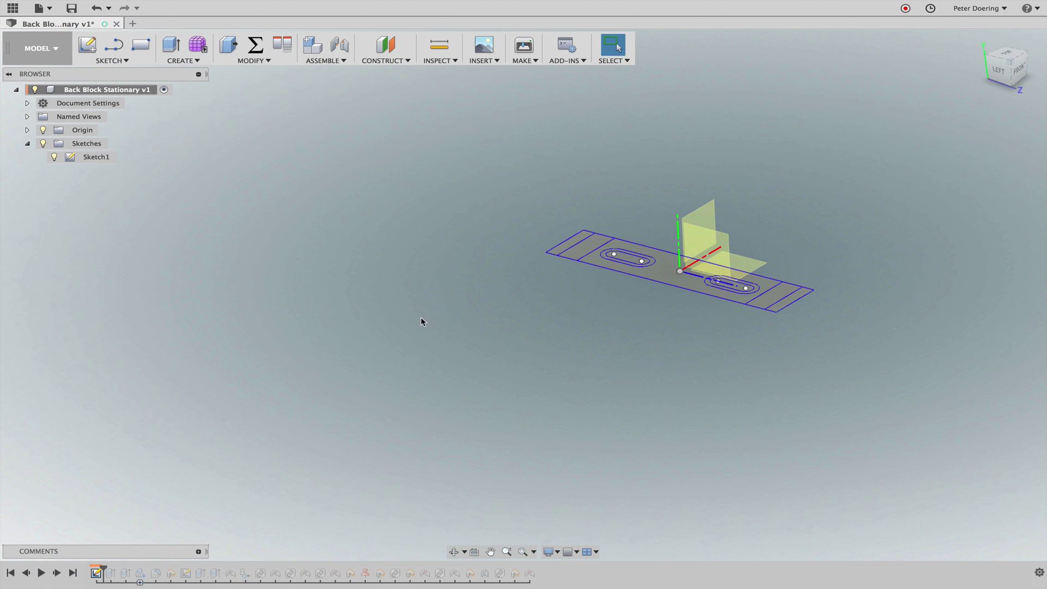
{"action": "left_click", "coordinate": [57, 573]}
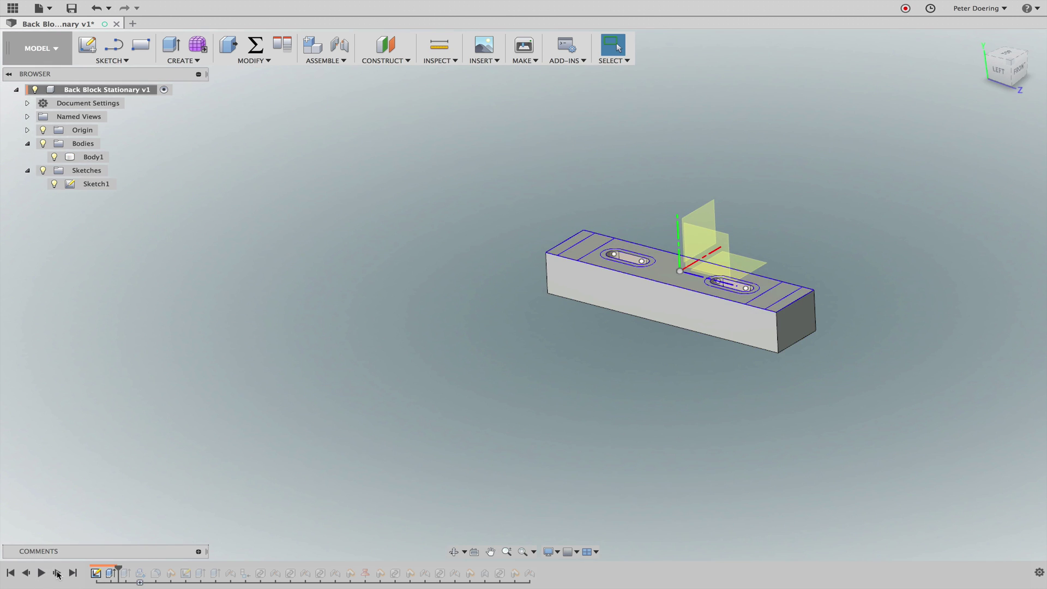
{"action": "middle_click_drag", "start_coordinate": [351, 461], "coordinate": [313, 460]}
{"action": "middle_click_drag", "start_coordinate": [543, 409], "coordinate": [511, 422]}
{"action": "scroll", "coordinate": [531, 413], "scroll_direction": "up", "scroll_amount": 1}
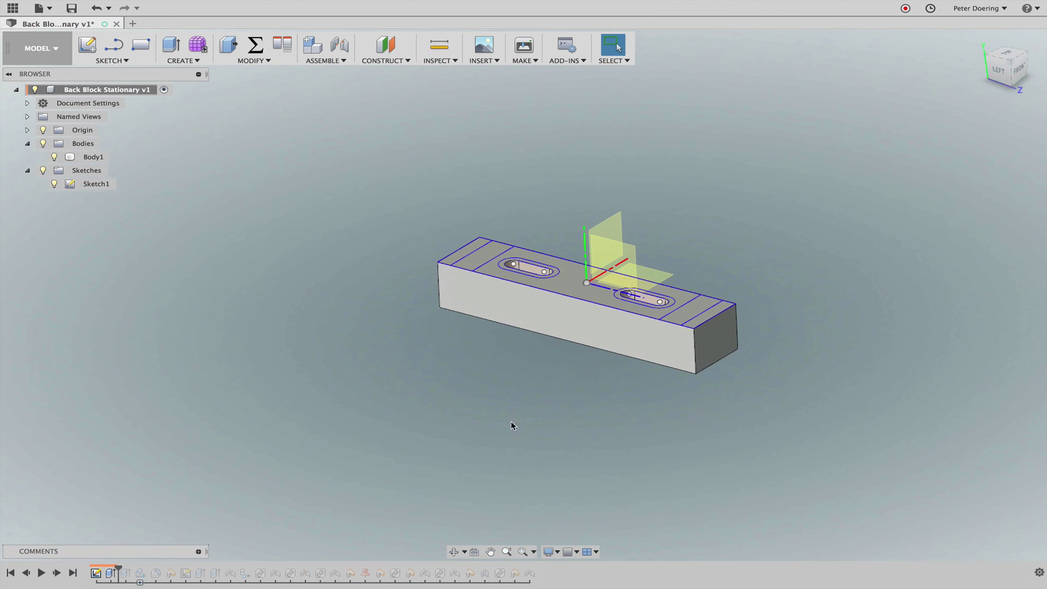
{"action": "scroll", "coordinate": [519, 396], "scroll_direction": "up", "scroll_amount": 1}
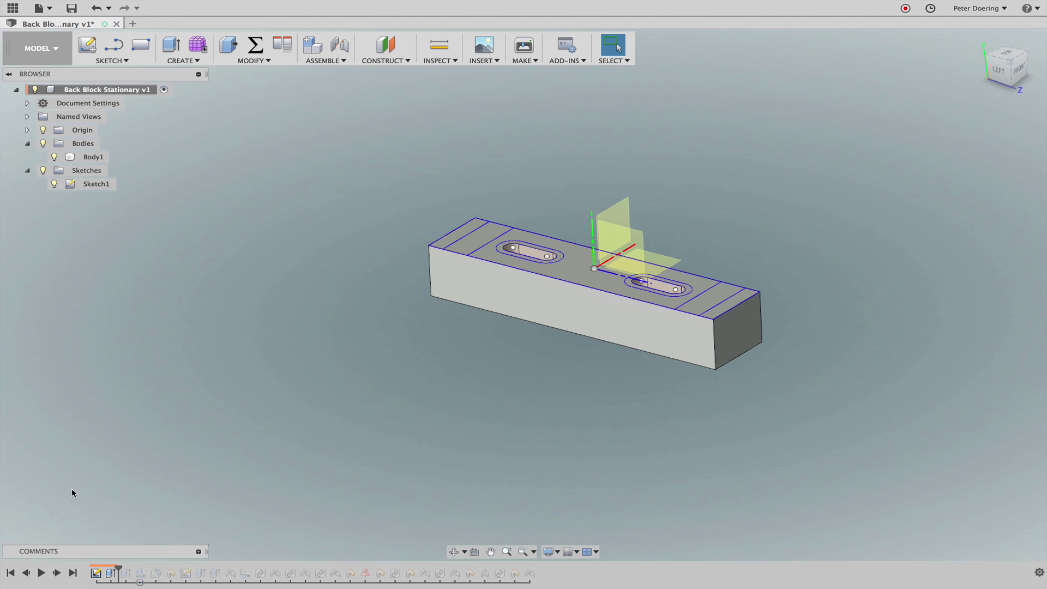
- Step through the slot pockets, Sketch5, 7804K157:1 insert, three hole cuts and the bushing joint
{"action": "left_click", "coordinate": [57, 572]}
{"action": "left_click", "coordinate": [58, 572]}
{"action": "left_click", "coordinate": [57, 572]}
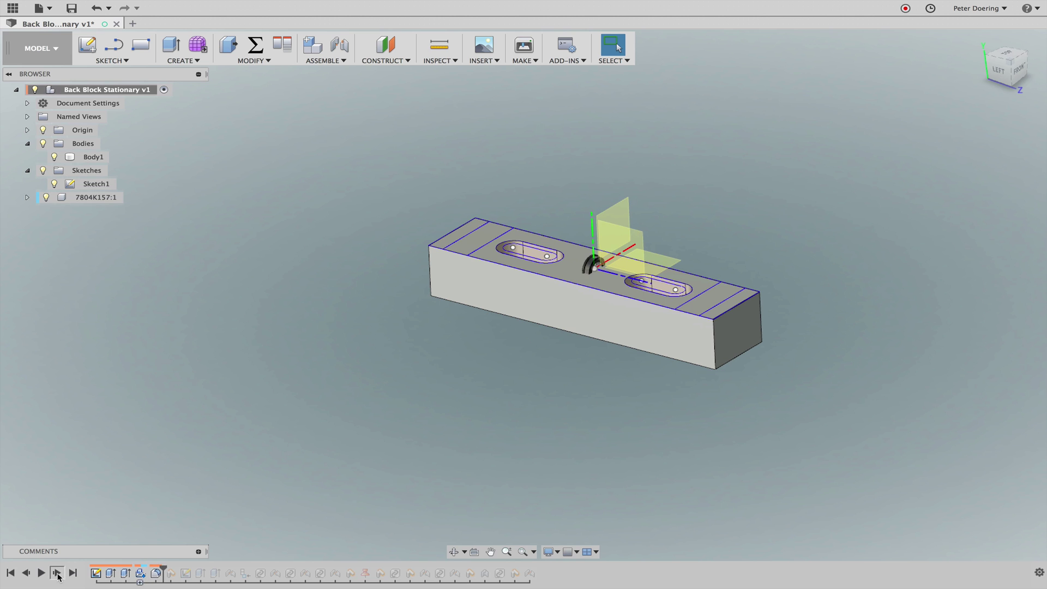
{"action": "left_click", "coordinate": [57, 573]}
{"action": "left_click", "coordinate": [57, 573]}
{"action": "left_click", "coordinate": [57, 572]}
{"action": "left_click", "coordinate": [57, 572]}
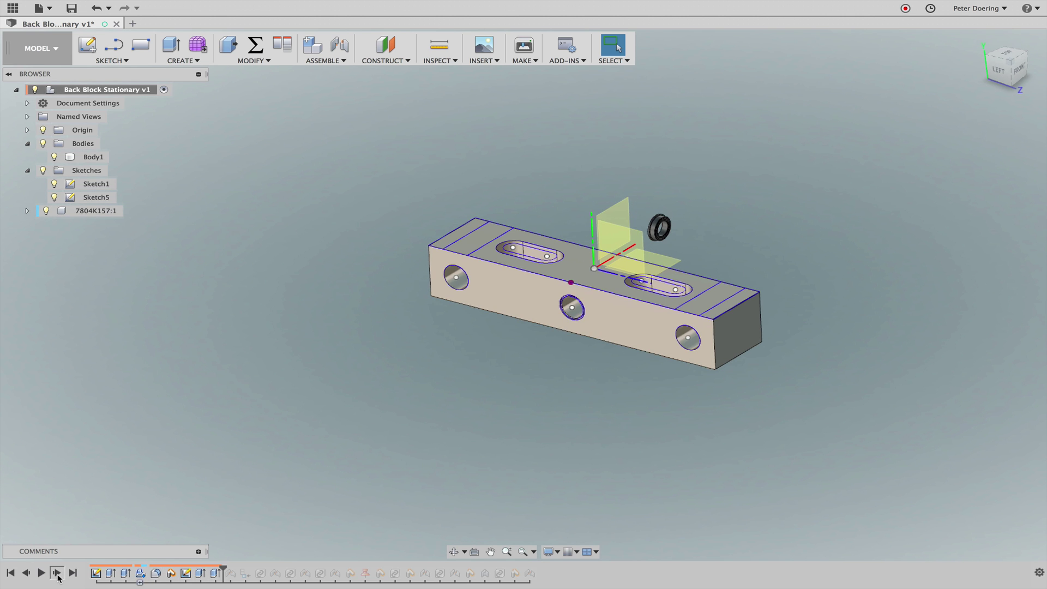
{"action": "left_click", "coordinate": [57, 572]}
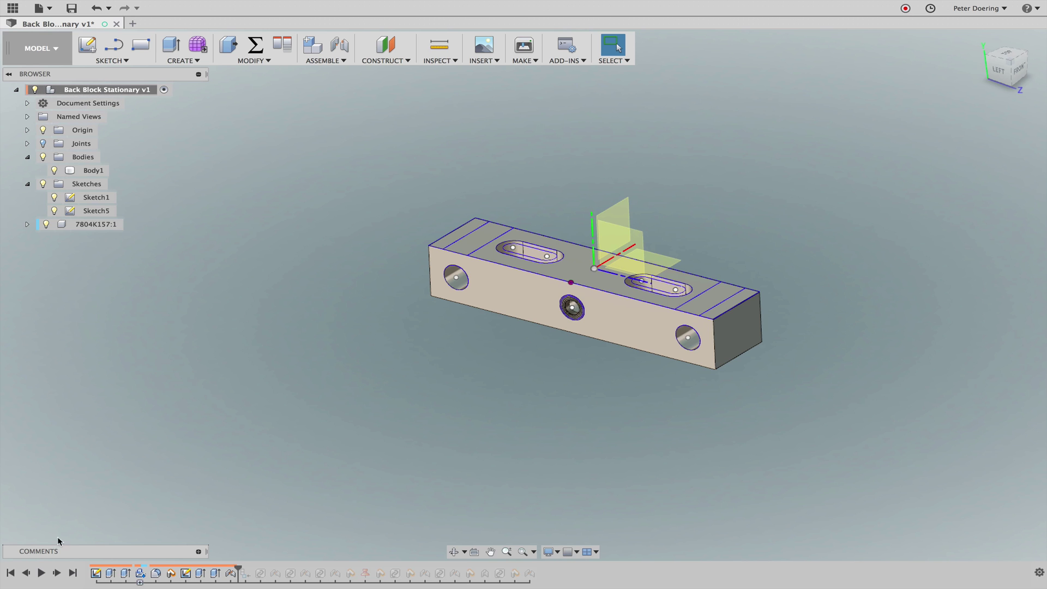
- Check Body1's context menu, then advance one feature to make it Back Block Stationary:1
{"action": "right_click", "coordinate": [96, 171]}
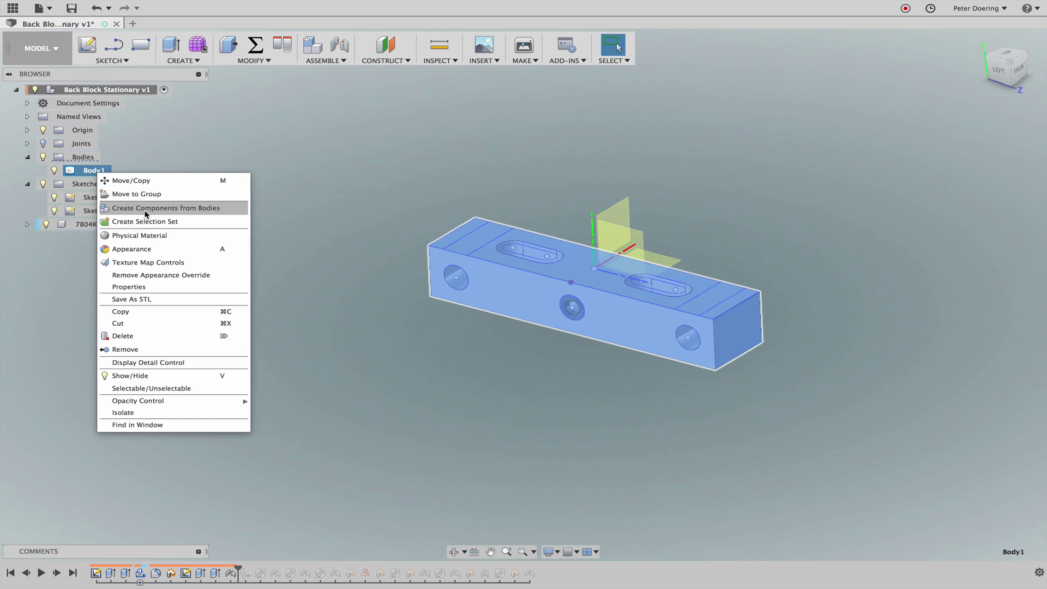
{"action": "left_click", "coordinate": [306, 205]}
{"action": "left_click_drag", "start_coordinate": [238, 570], "coordinate": [251, 573]}
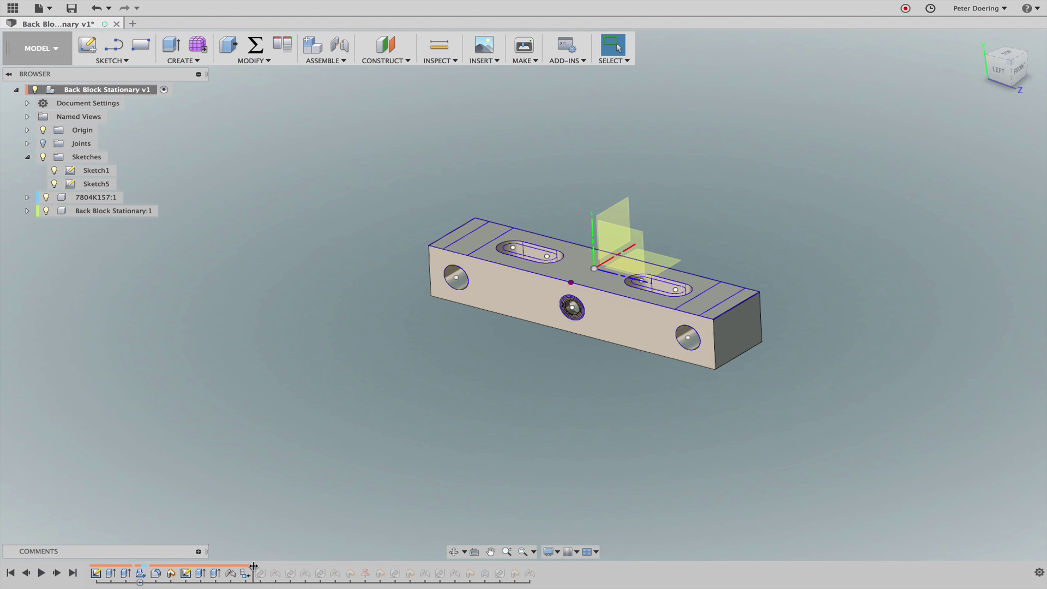
- Rewind to after Sketch1, then replay the extrude, slot cuts and 7804K157:1 insert
{"action": "left_click_drag", "start_coordinate": [111, 565], "coordinate": [99, 546]}
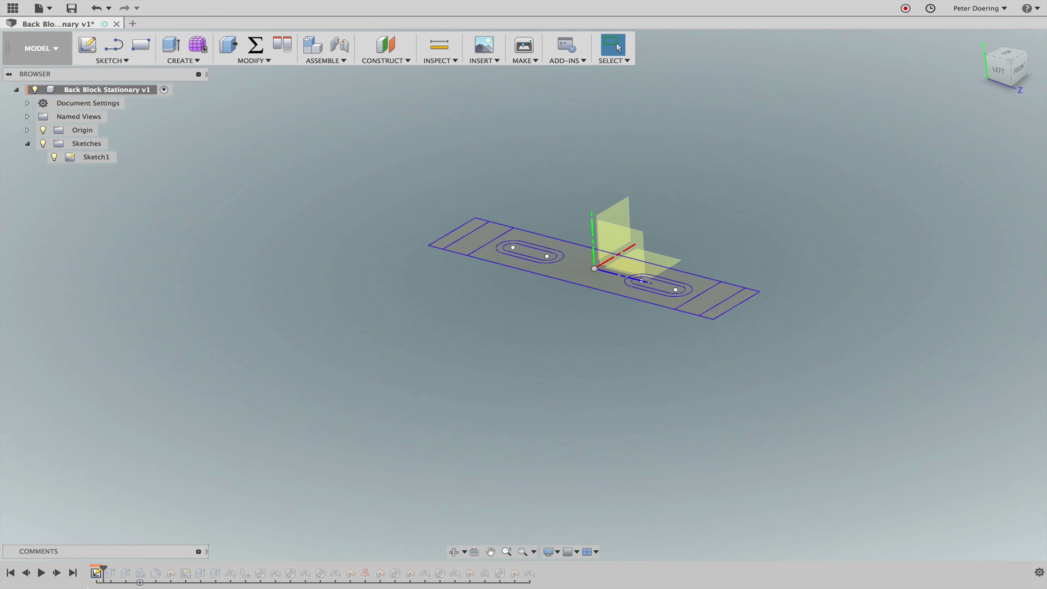
{"action": "left_click", "coordinate": [57, 572]}
{"action": "left_click", "coordinate": [57, 573]}
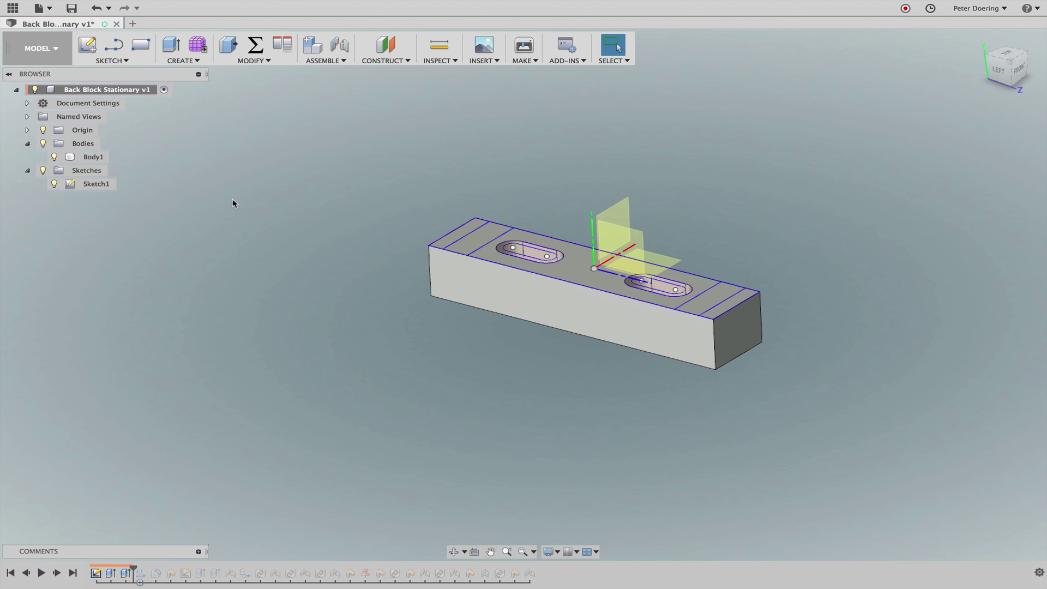
{"action": "left_click", "coordinate": [57, 573]}
{"action": "middle_click_drag", "start_coordinate": [286, 487], "coordinate": [258, 478]}
{"action": "right_click", "coordinate": [336, 485]}
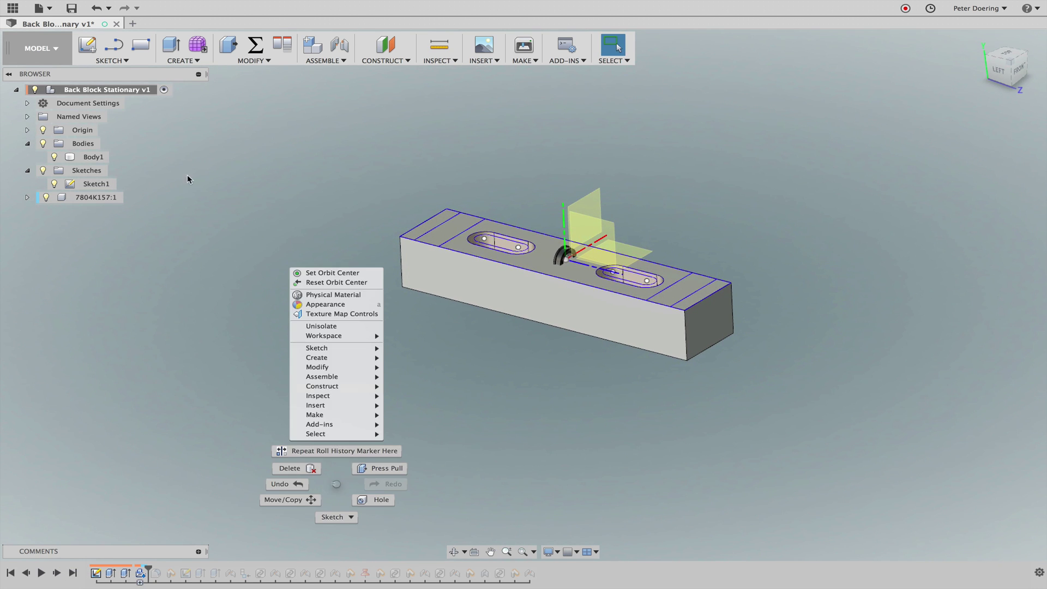
{"action": "left_click", "coordinate": [103, 161]}
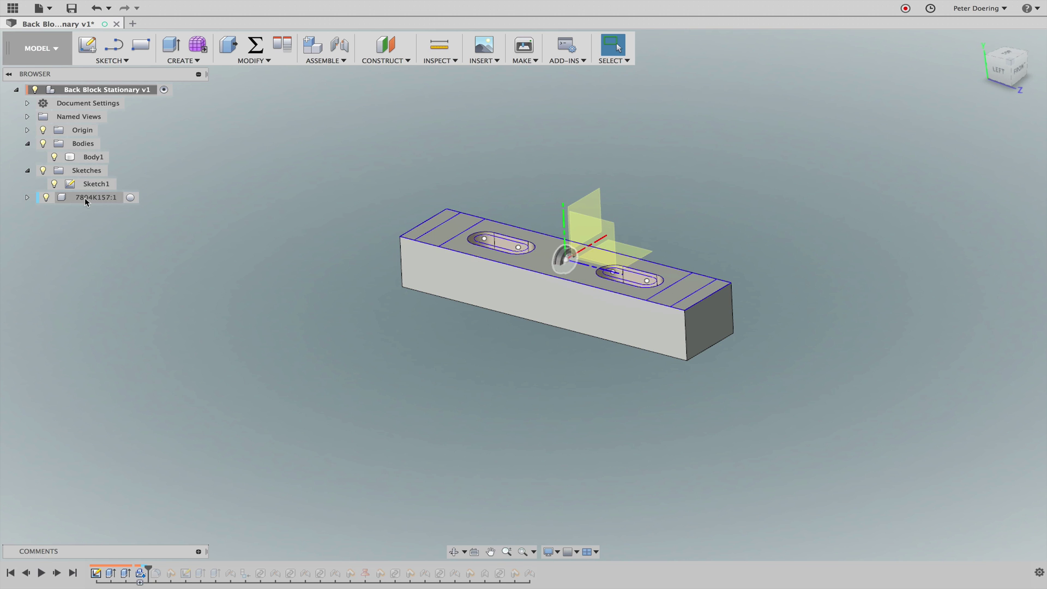
{"action": "middle_click_drag", "start_coordinate": [328, 242], "coordinate": [284, 247]}
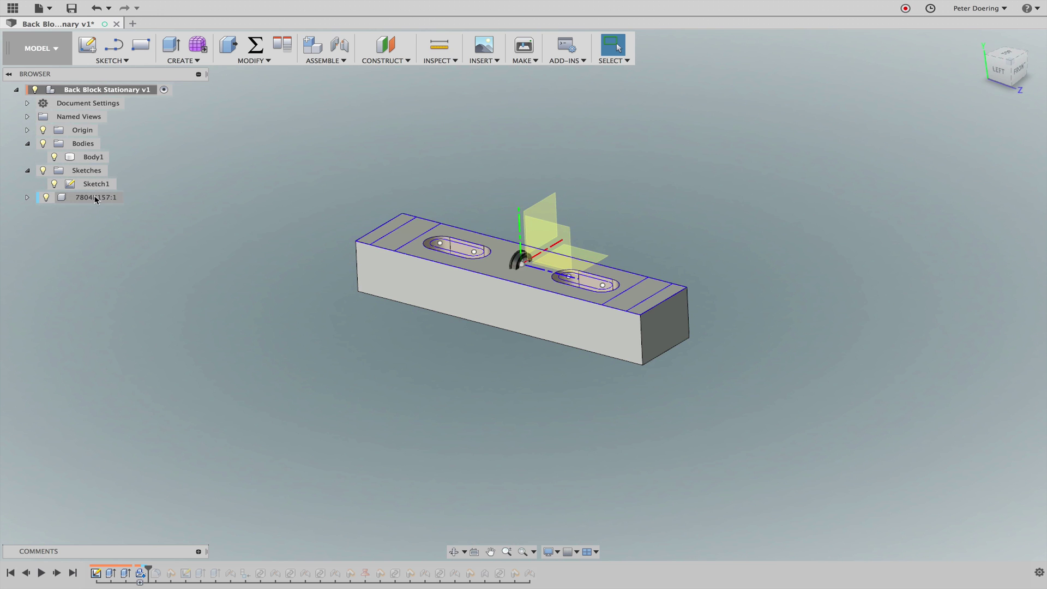
{"action": "scroll", "coordinate": [276, 265], "scroll_direction": "up", "scroll_amount": 5}
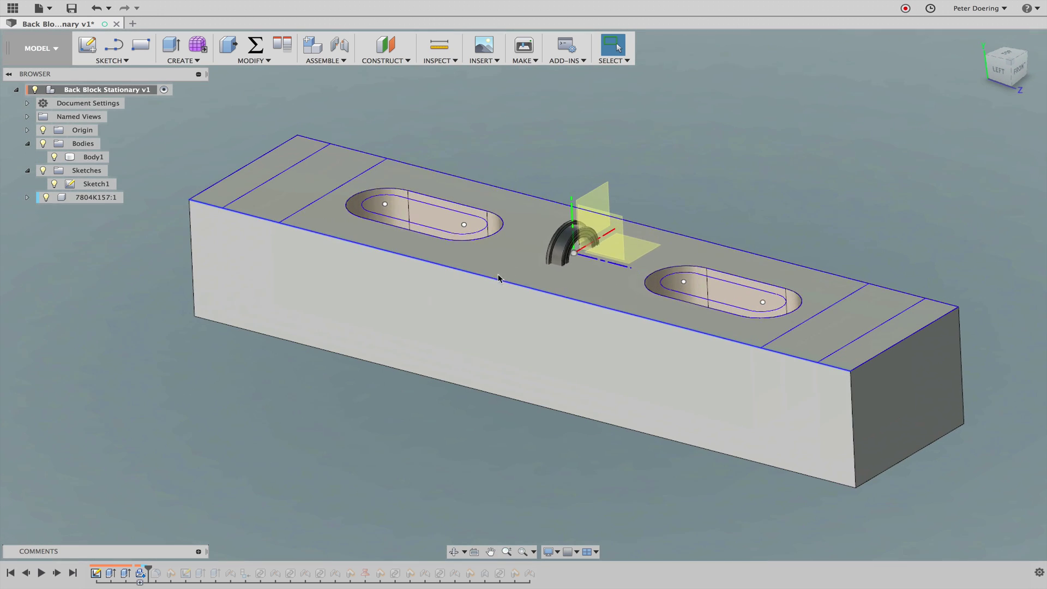
{"action": "left_click", "coordinate": [578, 275]}
{"action": "middle_click_drag", "start_coordinate": [252, 308], "coordinate": [241, 299]}
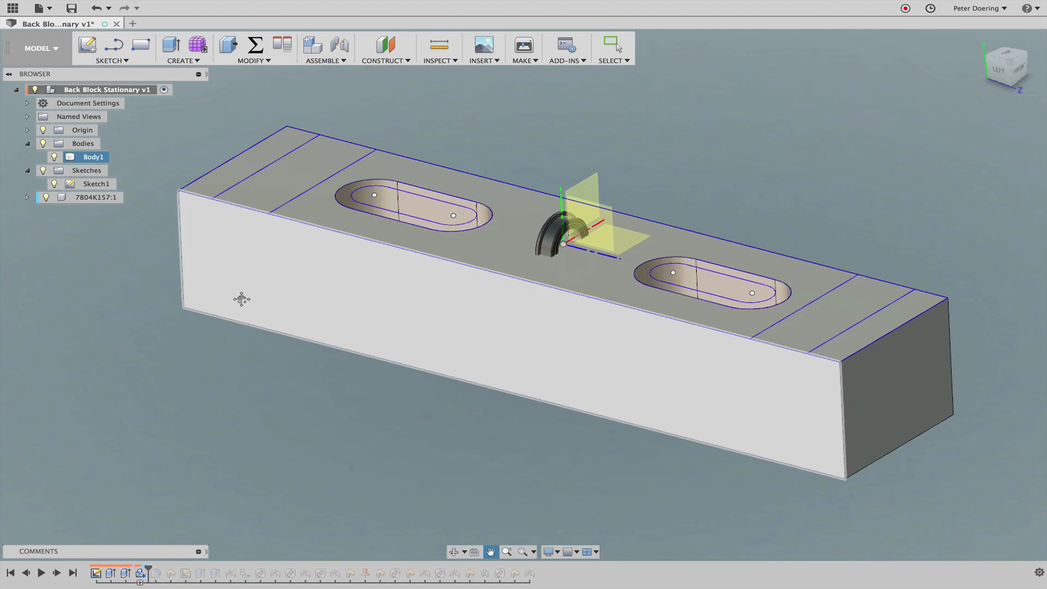
{"action": "scroll", "coordinate": [256, 346], "scroll_direction": "down", "scroll_amount": 4}
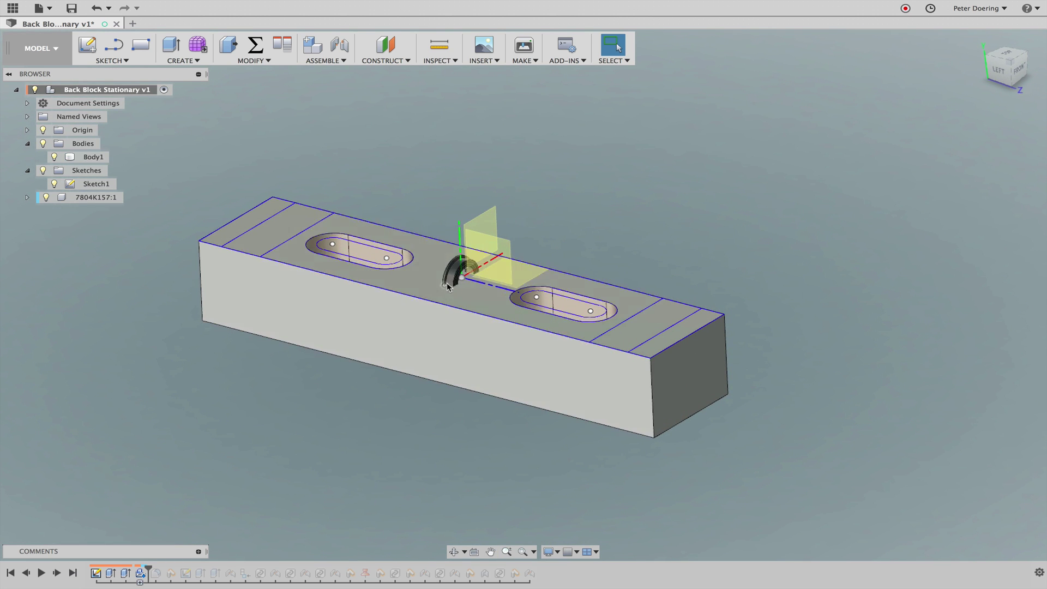
- Select the block, zoom out, and advance two steps so the 7804K157:1 bushing lifts above it
{"action": "left_click", "coordinate": [341, 317]}
{"action": "scroll", "coordinate": [241, 424], "scroll_direction": "down", "scroll_amount": 1}
{"action": "middle_click_drag", "start_coordinate": [219, 439], "coordinate": [224, 429]}
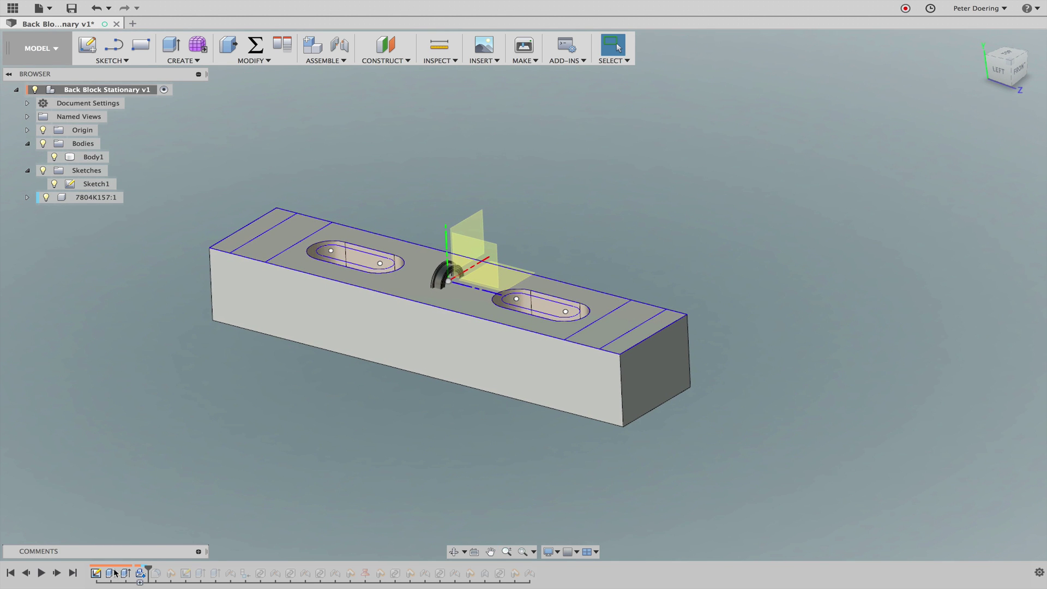
{"action": "left_click", "coordinate": [56, 574]}
{"action": "left_click", "coordinate": [56, 574]}
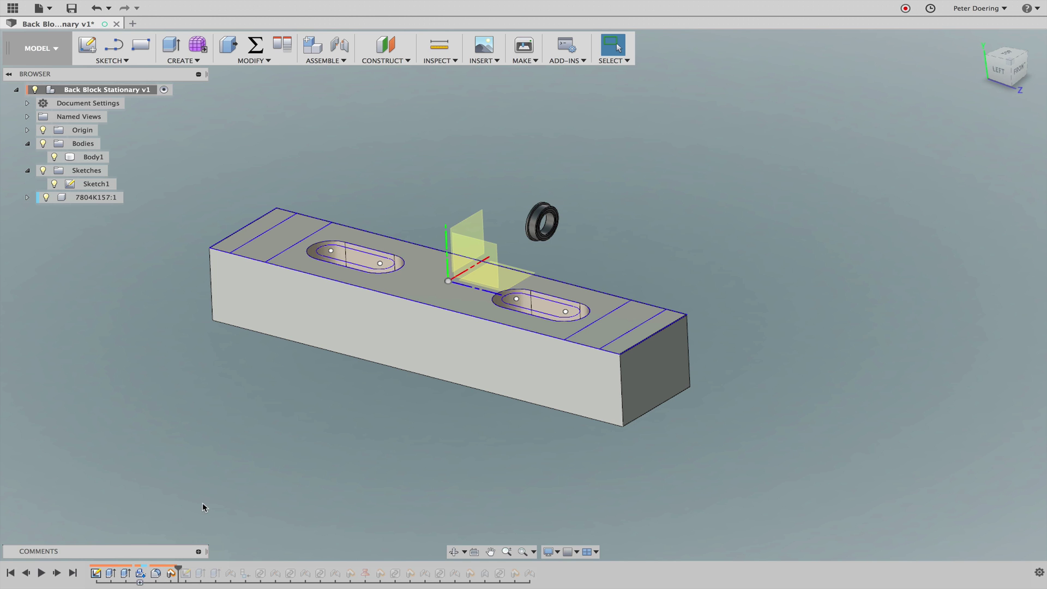
{"action": "mouse_move", "coordinate": [246, 493]}
{"action": "middle_mouse_down"}
{"action": "mouse_move", "coordinate": [284, 493]}
{"action": "mouse_move", "coordinate": [263, 489]}
{"action": "middle_mouse_up"}
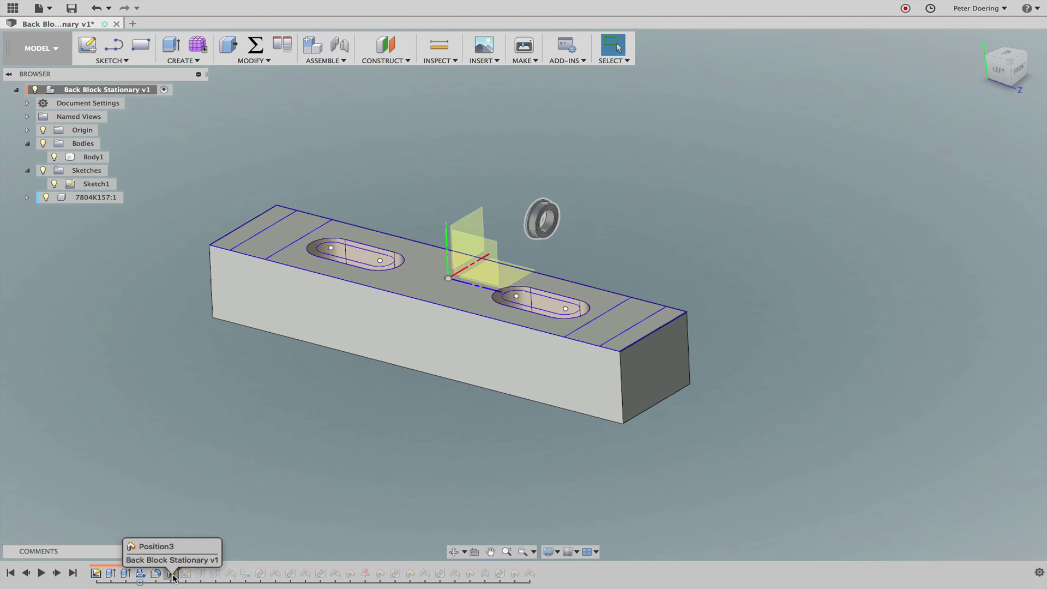
{"action": "middle_click_drag", "start_coordinate": [320, 479], "coordinate": [341, 480]}
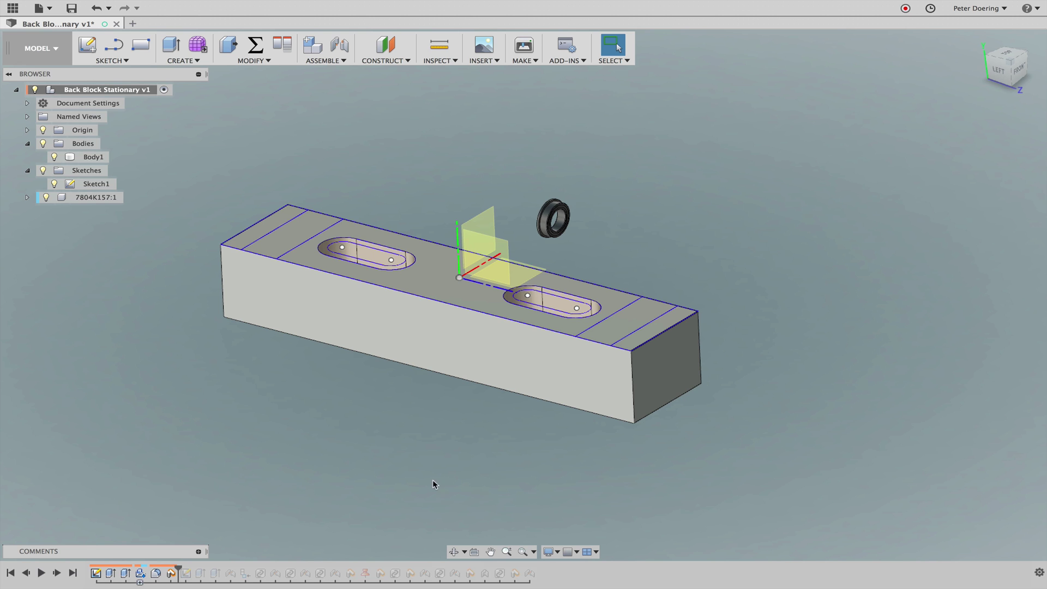
{"action": "middle_click_drag", "start_coordinate": [326, 461], "coordinate": [399, 472]}
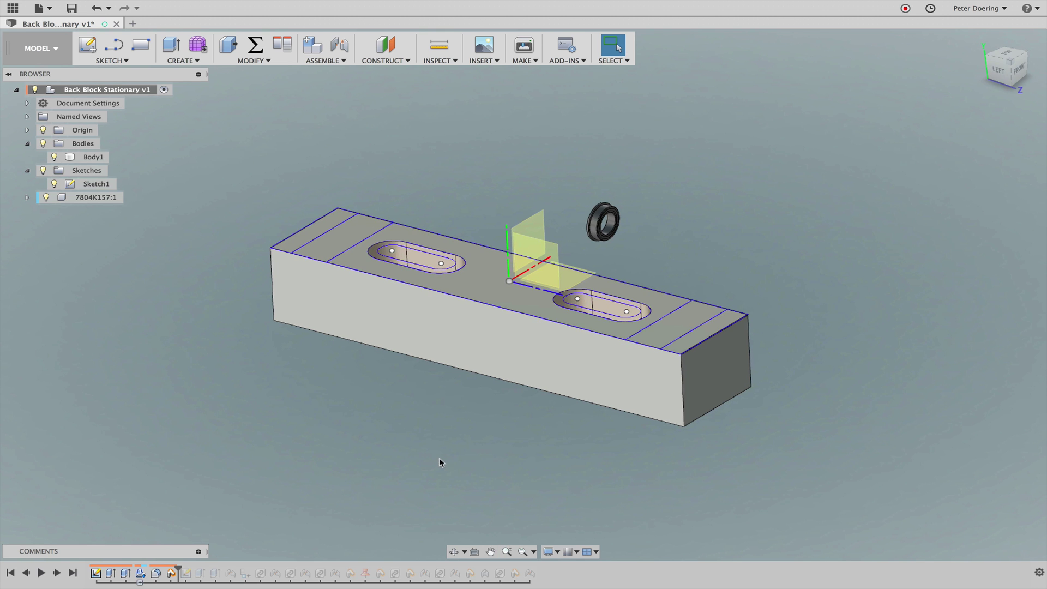
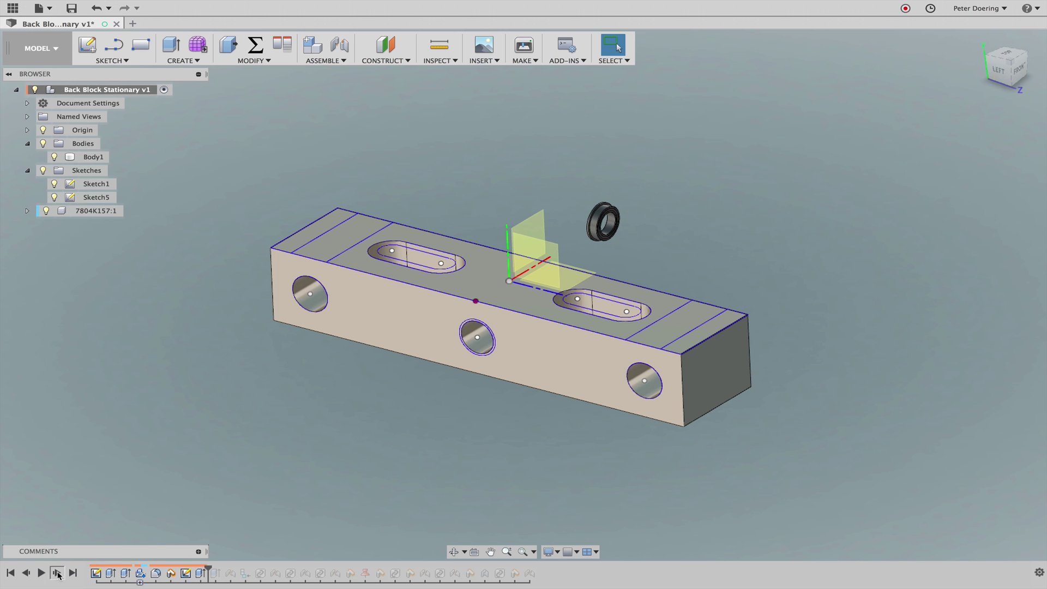
- Advance the timeline two features so the 7804K157 bearing seats in the block's middle side hole
{"action": "left_click", "coordinate": [57, 573]}
{"action": "left_click", "coordinate": [57, 573]}
{"action": "middle_click_drag", "start_coordinate": [145, 506], "coordinate": [158, 460]}
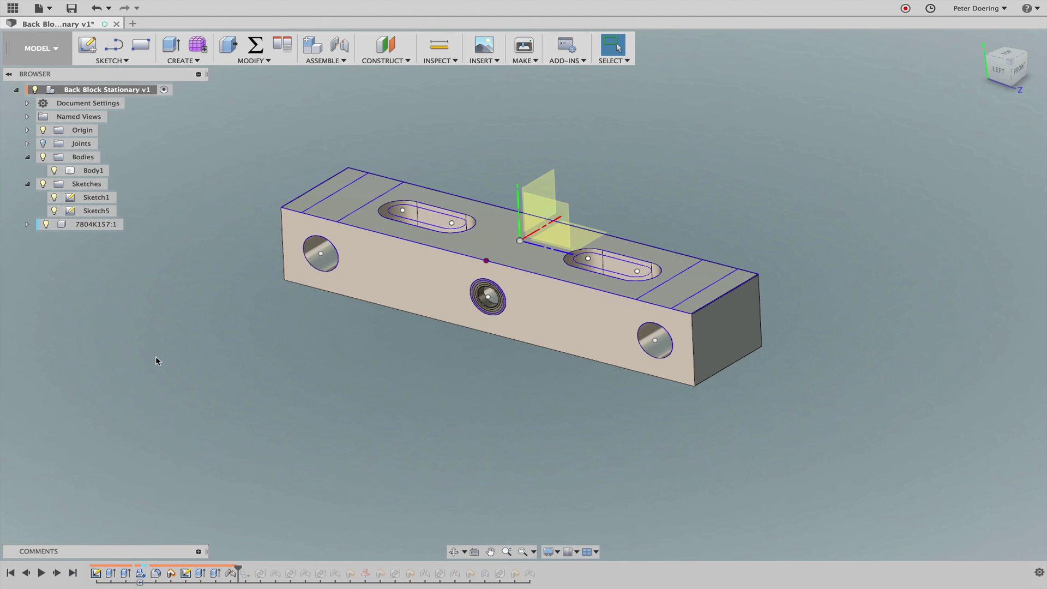
- Inspect the bearing and block body, then advance to the Body->Comp step creating Back Block Stationary:1
{"action": "left_click", "coordinate": [102, 225]}
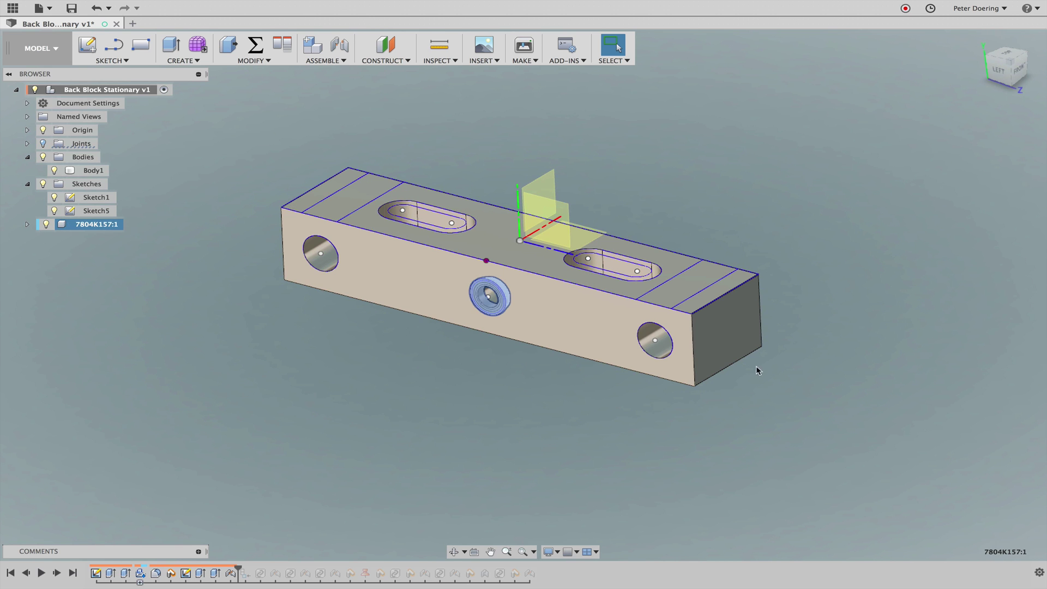
{"action": "left_click", "coordinate": [742, 335]}
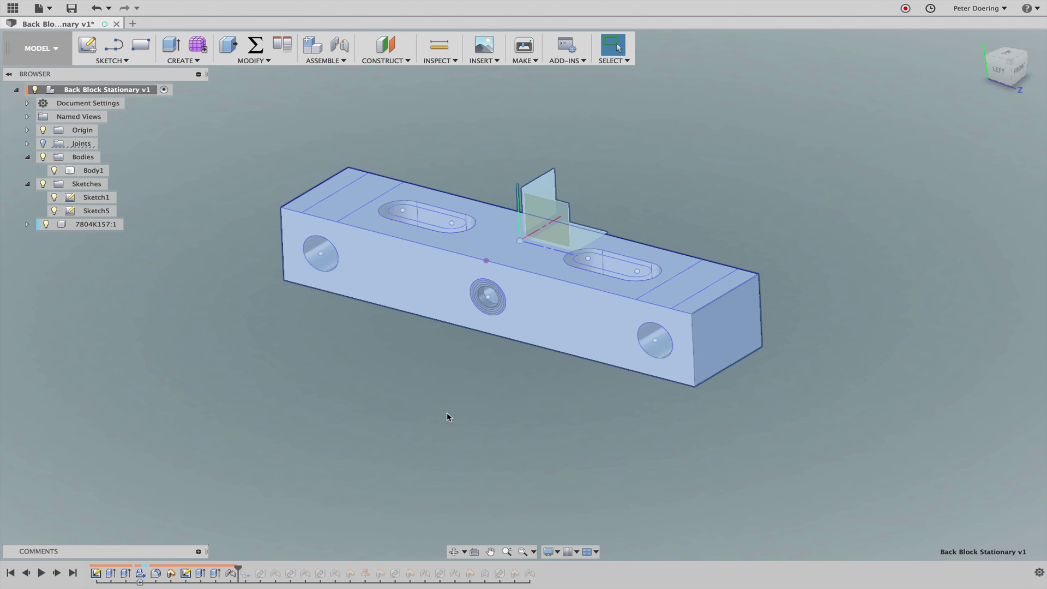
{"action": "left_click", "coordinate": [447, 413]}
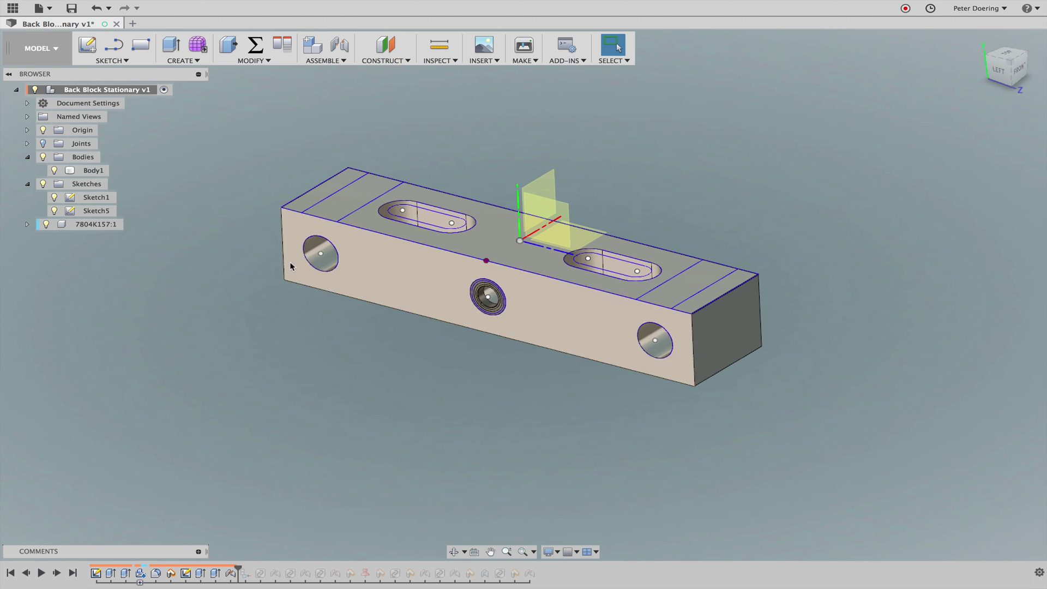
{"action": "left_click", "coordinate": [57, 573]}
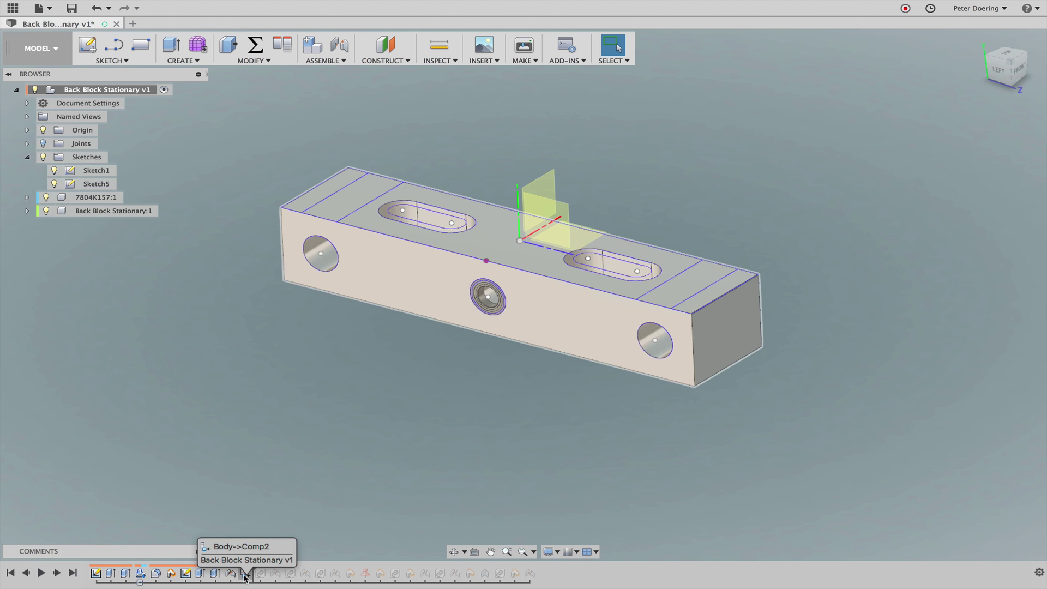
- Expand Joints to show Rigid24 and Back Block Stationary:1 to show its contents; collapse 7804K157:1
{"action": "left_click", "coordinate": [27, 197]}
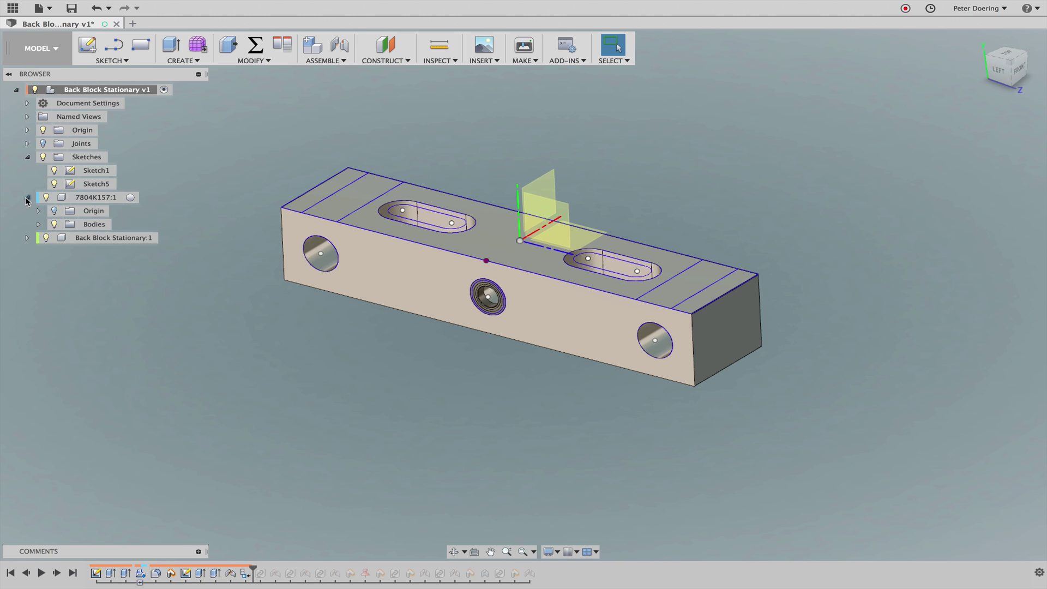
{"action": "left_click", "coordinate": [27, 144]}
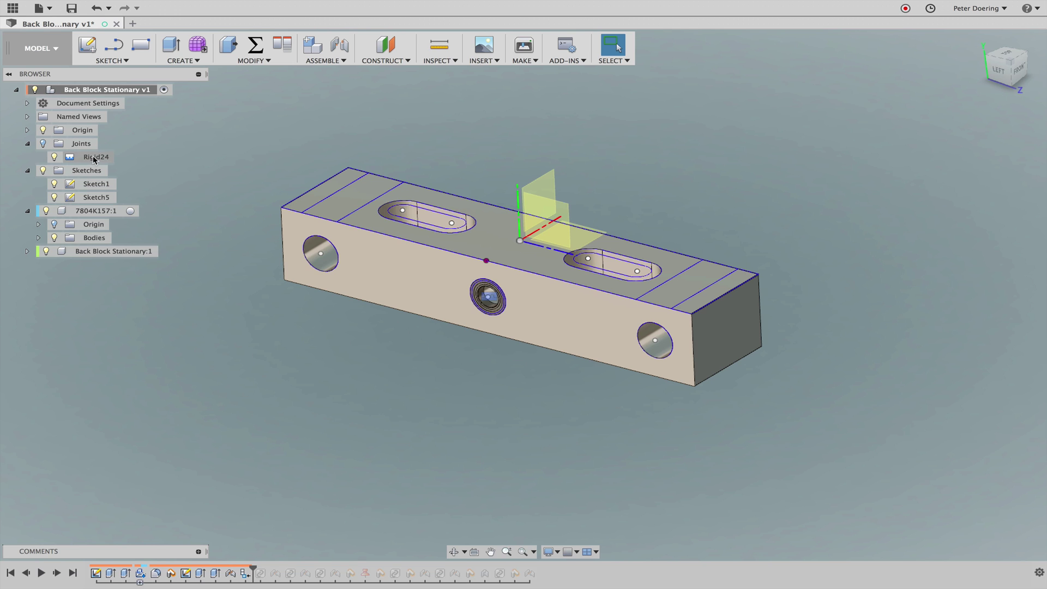
{"action": "left_click", "coordinate": [27, 251]}
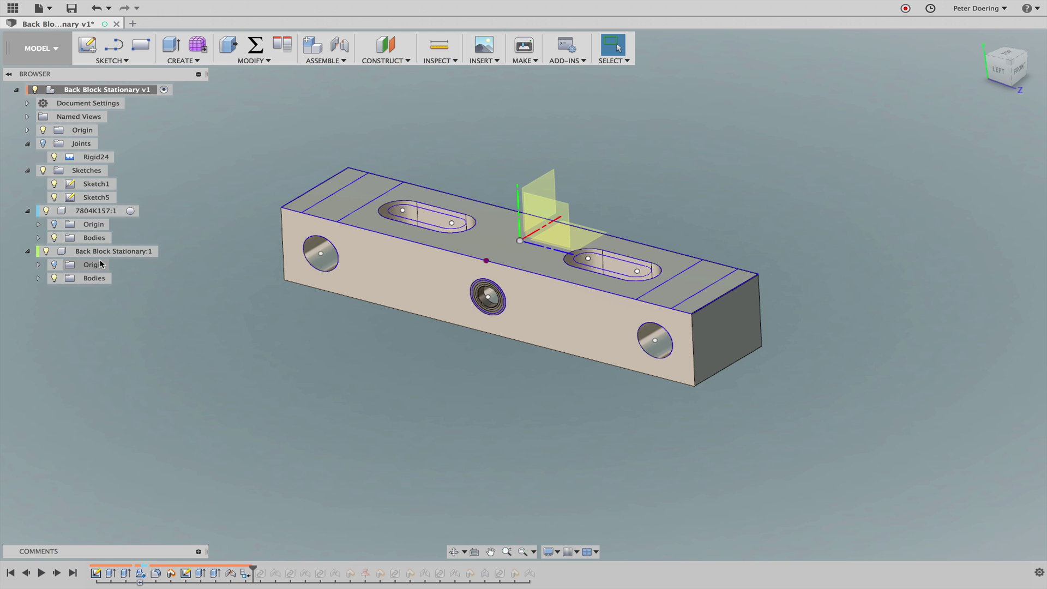
{"action": "left_click", "coordinate": [28, 211]}
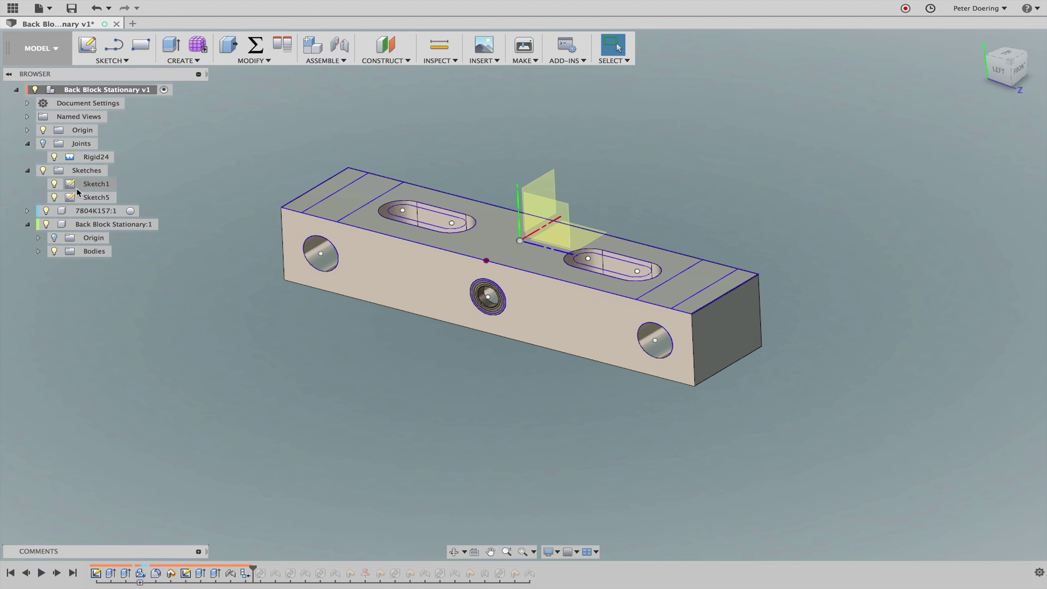
{"action": "left_click", "coordinate": [27, 170]}
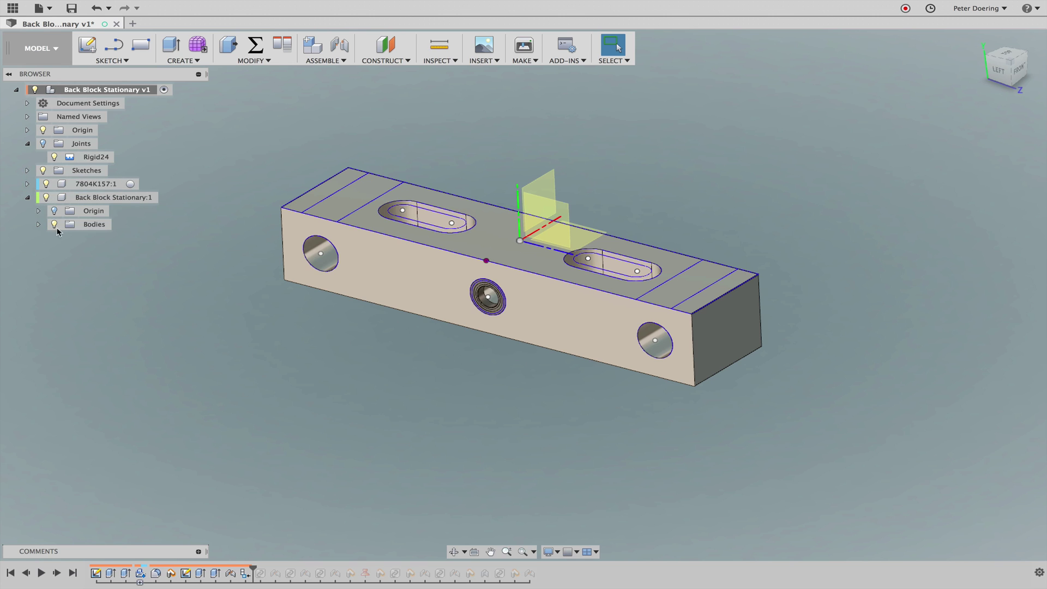
{"action": "left_click", "coordinate": [27, 170]}
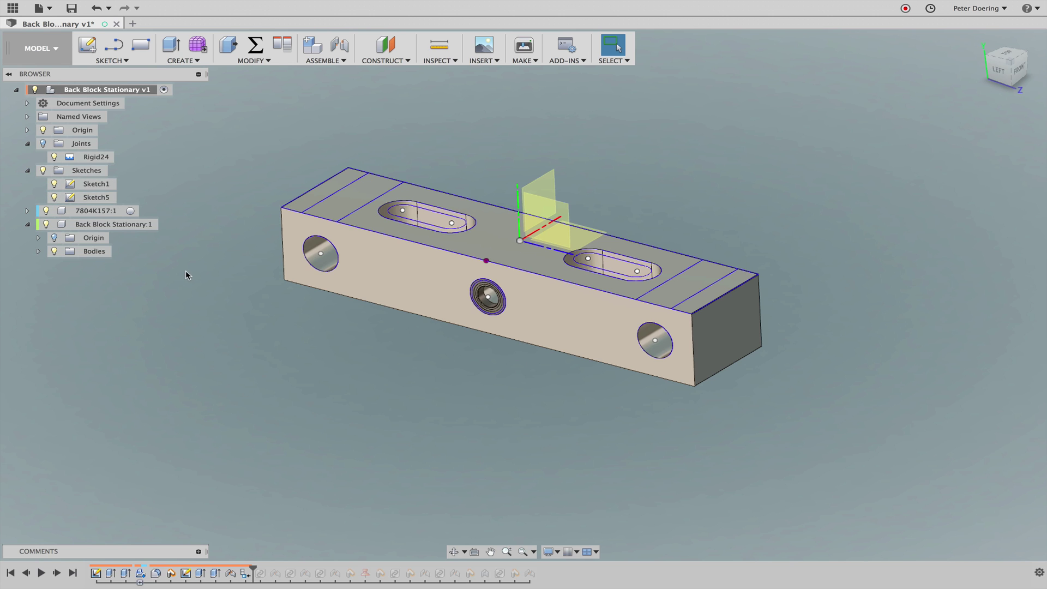
{"action": "middle_click_drag", "start_coordinate": [193, 278], "coordinate": [200, 286]}
{"action": "right_click", "coordinate": [227, 304]}
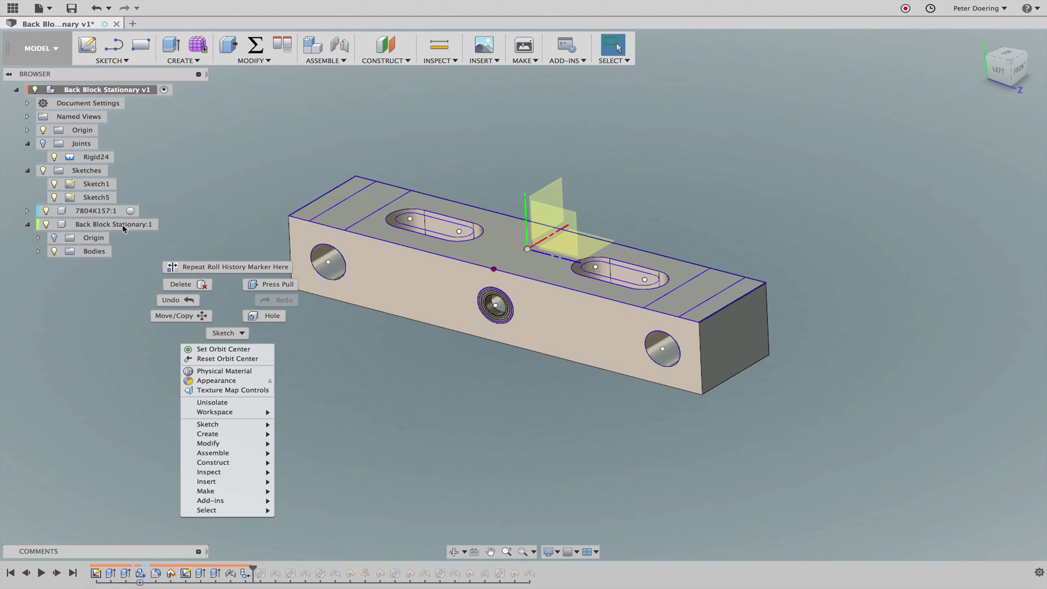
- Roll the timeline back to the very start and edit Sketch1
{"action": "key", "text": "Escape"}
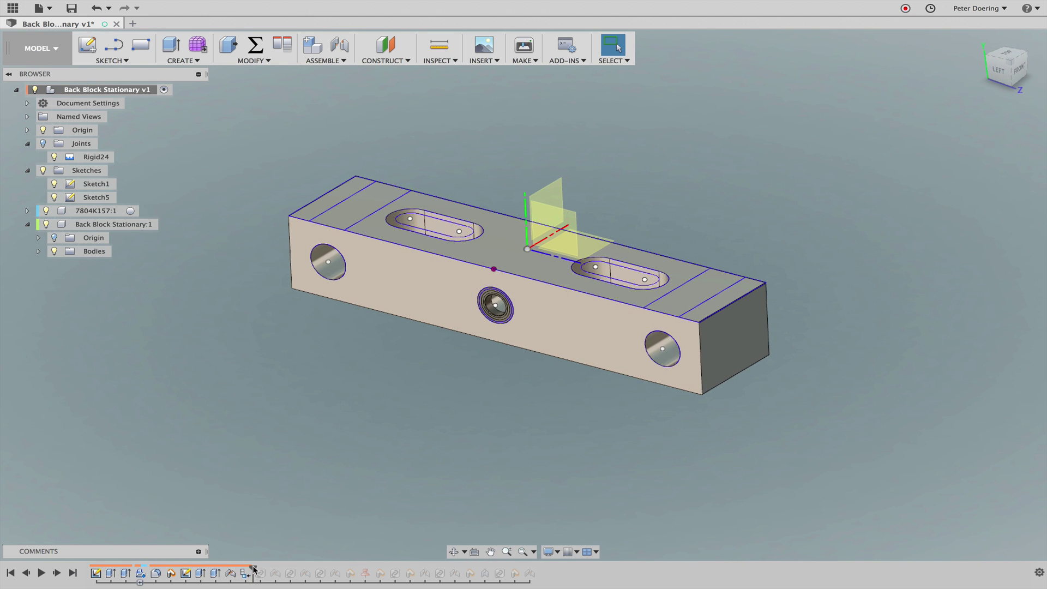
{"action": "left_click_drag", "start_coordinate": [253, 567], "coordinate": [238, 567]}
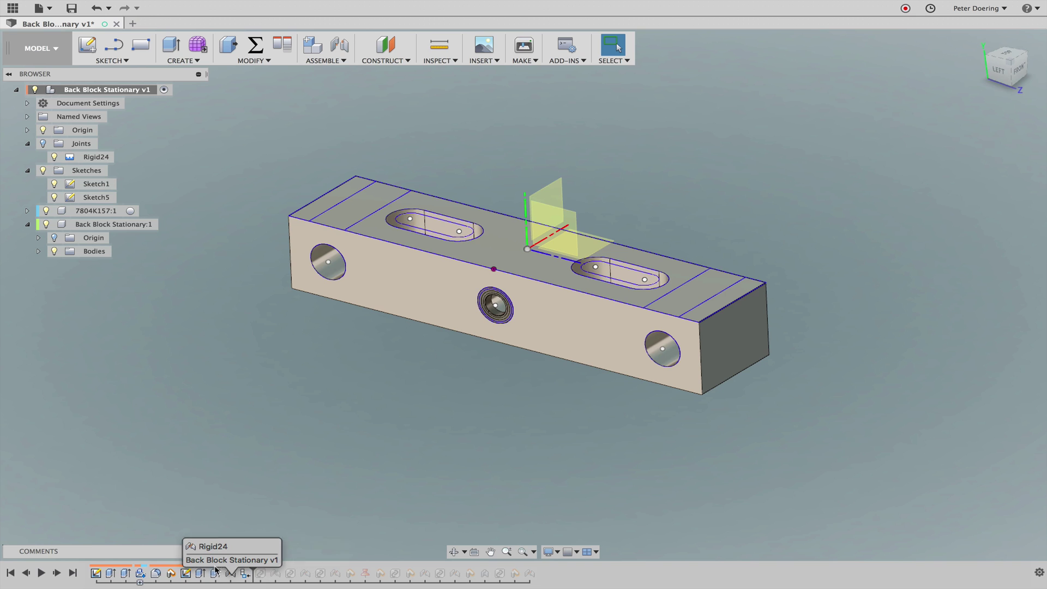
{"action": "left_click_drag", "start_coordinate": [116, 567], "coordinate": [118, 564]}
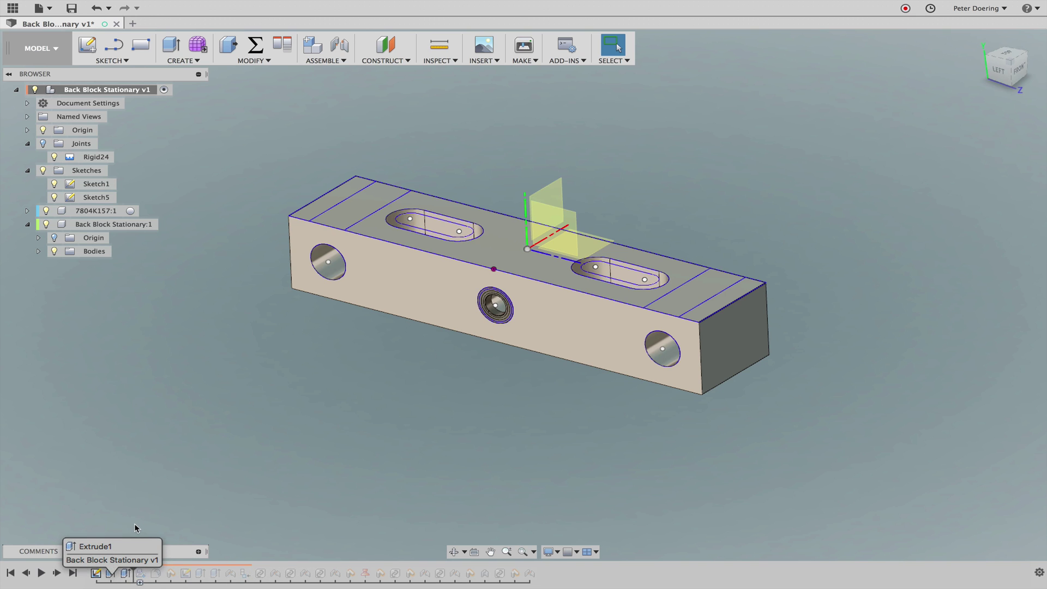
{"action": "left_click", "coordinate": [27, 572]}
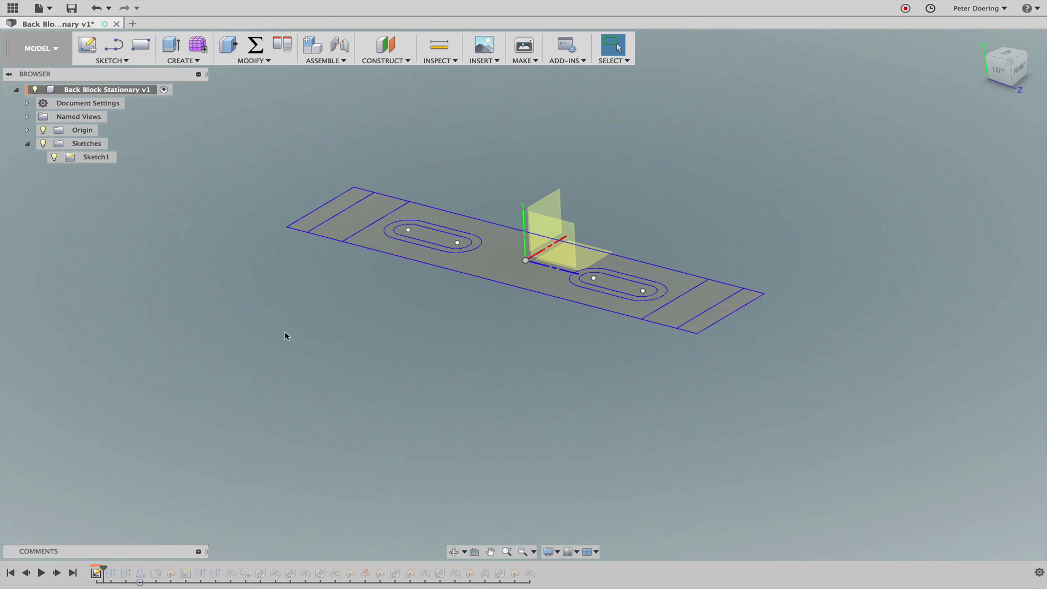
{"action": "right_click", "coordinate": [87, 157]}
{"action": "left_click", "coordinate": [110, 195]}
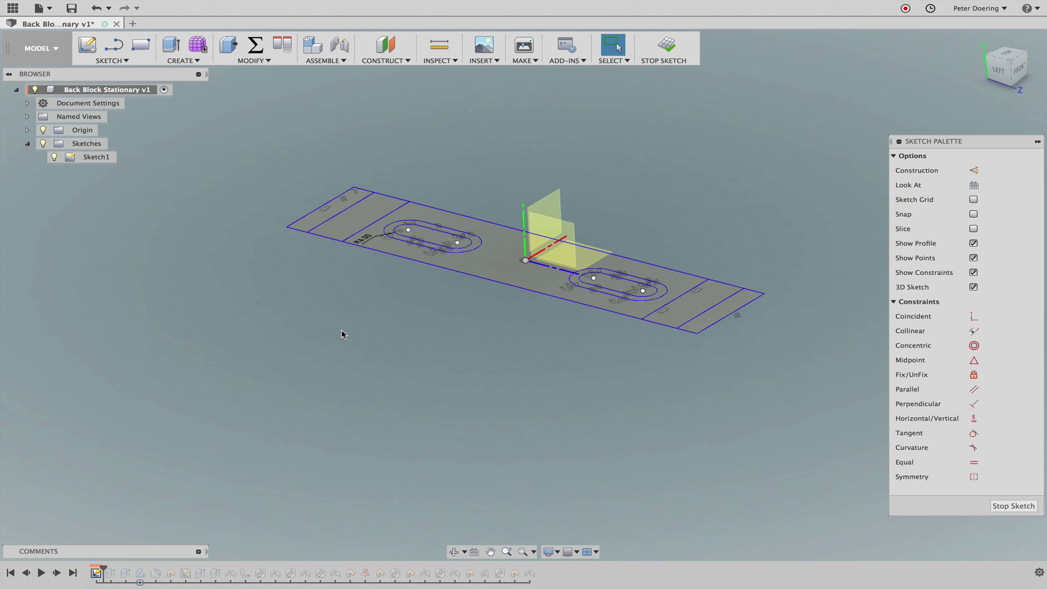
- Test-stretch the plate's lower edge, undo it, save a new version and finish the sketch
{"action": "mouse_move", "coordinate": [441, 356]}
{"action": "middle_mouse_down"}
{"action": "mouse_move", "coordinate": [440, 373]}
{"action": "mouse_move", "coordinate": [464, 379]}
{"action": "mouse_move", "coordinate": [441, 391]}
{"action": "mouse_move", "coordinate": [391, 387]}
{"action": "mouse_move", "coordinate": [381, 400]}
{"action": "middle_mouse_up"}
{"action": "scroll", "coordinate": [463, 369], "scroll_direction": "up", "scroll_amount": 3}
{"action": "scroll", "coordinate": [380, 396], "scroll_direction": "down", "scroll_amount": 3}
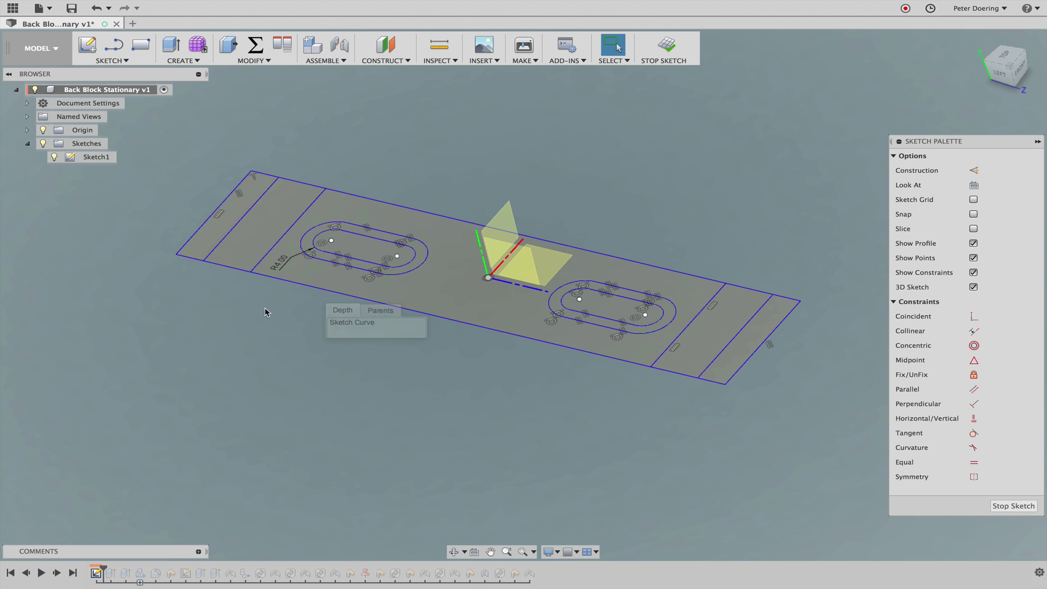
{"action": "left_click_drag", "start_coordinate": [299, 289], "coordinate": [149, 402]}
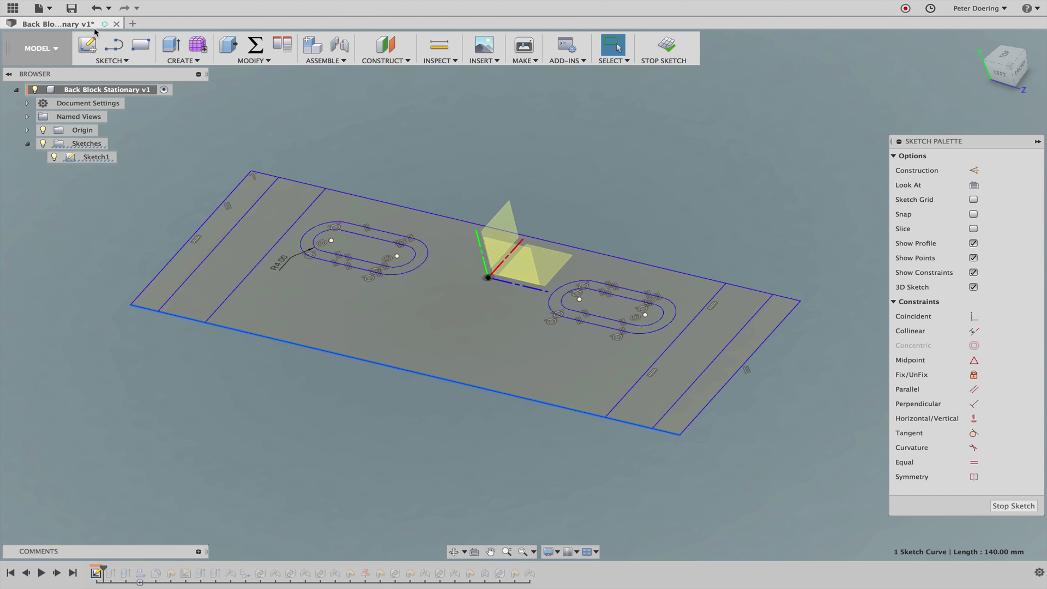
{"action": "left_click", "coordinate": [95, 8]}
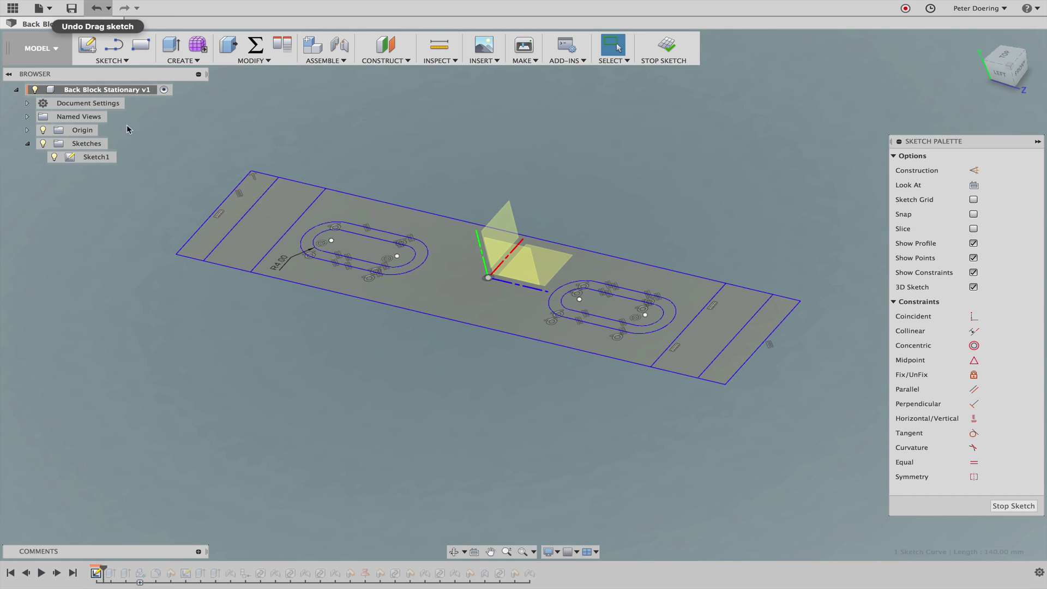
{"action": "left_click", "coordinate": [71, 7]}
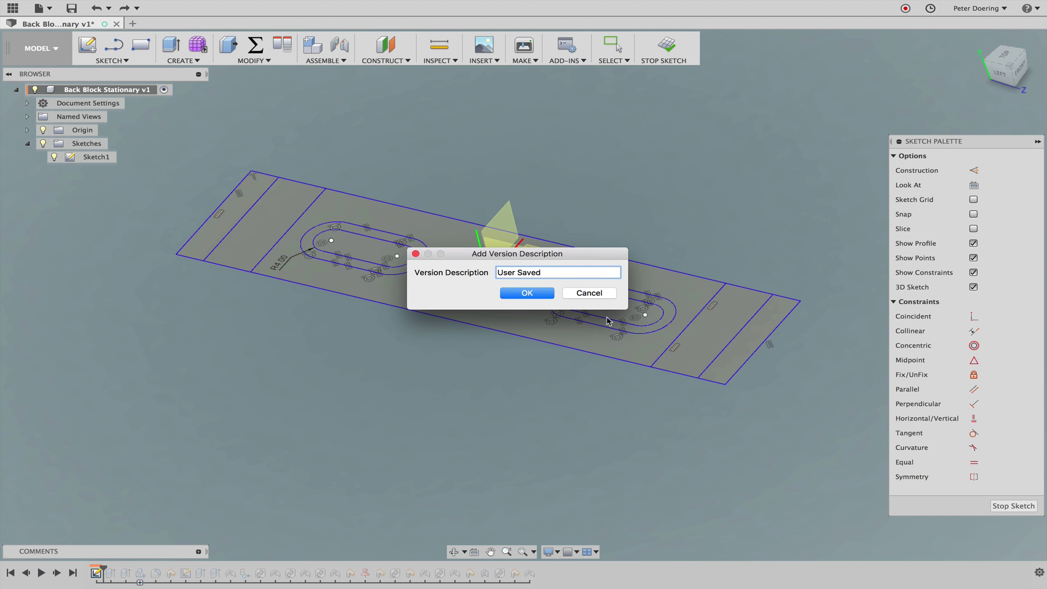
{"action": "left_click", "coordinate": [533, 299]}
{"action": "left_click", "coordinate": [1005, 507]}
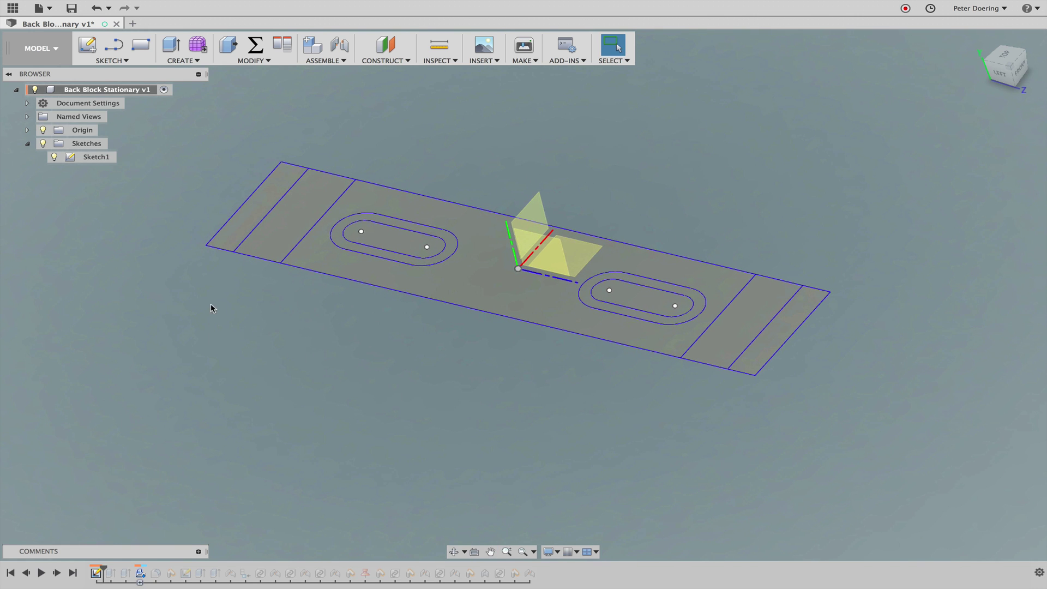
- Try stretching the sketch's bottom edge and corner, then undo the changes
{"action": "mouse_move", "coordinate": [347, 286]}
{"action": "left_mouse_down"}
{"action": "mouse_move", "coordinate": [306, 327]}
{"action": "mouse_move", "coordinate": [152, 408]}
{"action": "left_mouse_up"}
{"action": "mouse_move", "coordinate": [148, 311]}
{"action": "left_mouse_down"}
{"action": "mouse_move", "coordinate": [113, 313]}
{"action": "mouse_move", "coordinate": [185, 276]}
{"action": "mouse_move", "coordinate": [156, 236]}
{"action": "mouse_move", "coordinate": [232, 269]}
{"action": "mouse_move", "coordinate": [185, 259]}
{"action": "mouse_move", "coordinate": [198, 243]}
{"action": "mouse_move", "coordinate": [238, 269]}
{"action": "mouse_move", "coordinate": [215, 246]}
{"action": "left_mouse_up"}
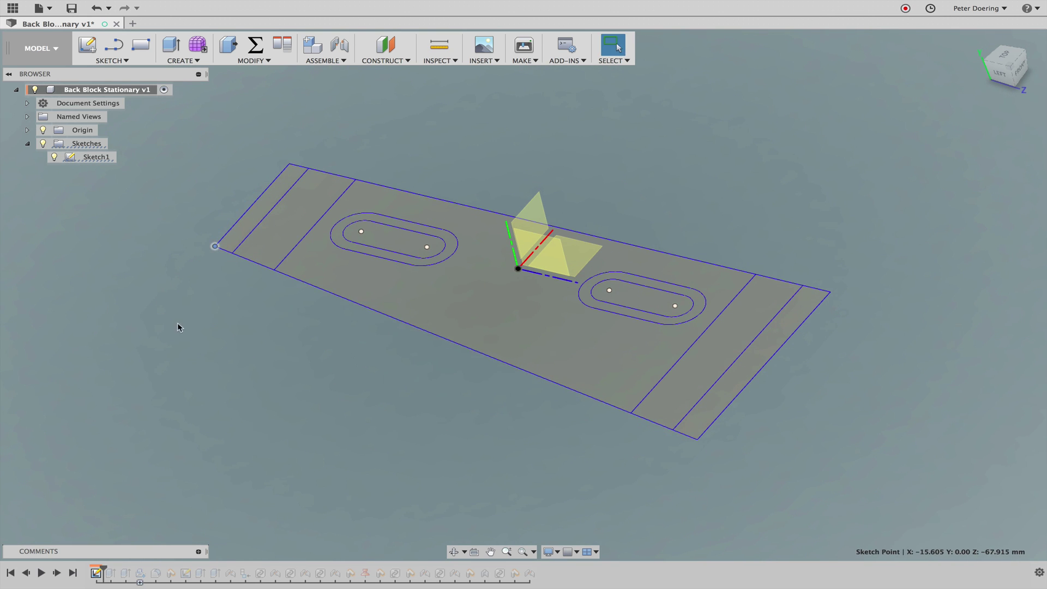
{"action": "key", "text": "super+z"}
{"action": "key", "text": "super+z"}
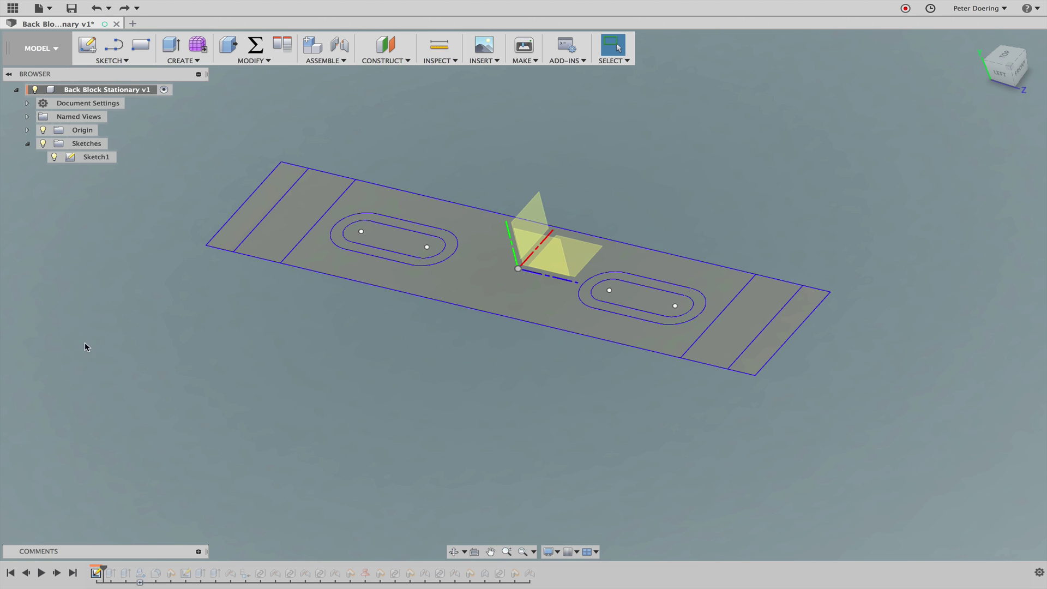
{"action": "middle_click_drag", "start_coordinate": [135, 356], "coordinate": [130, 364]}
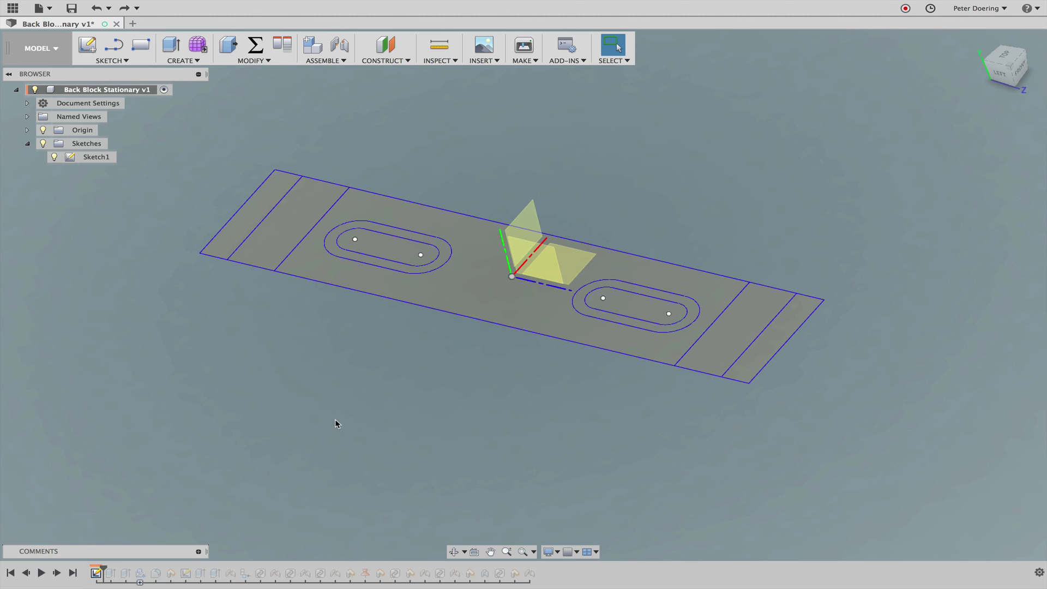
- Replay the history forward until the Lead screw component reappears across the block
{"action": "left_click", "coordinate": [59, 575]}
{"action": "left_click", "coordinate": [60, 575]}
{"action": "left_click", "coordinate": [60, 575]}
{"action": "left_click", "coordinate": [59, 575]}
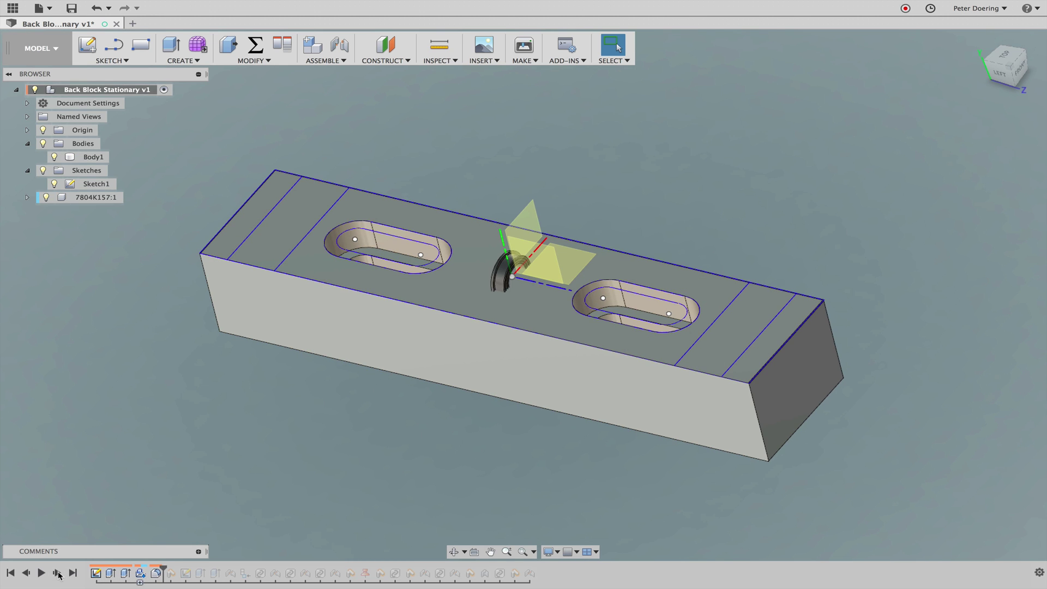
{"action": "left_click", "coordinate": [59, 575]}
{"action": "left_click", "coordinate": [60, 575]}
{"action": "left_click", "coordinate": [59, 575]}
{"action": "left_click", "coordinate": [59, 573]}
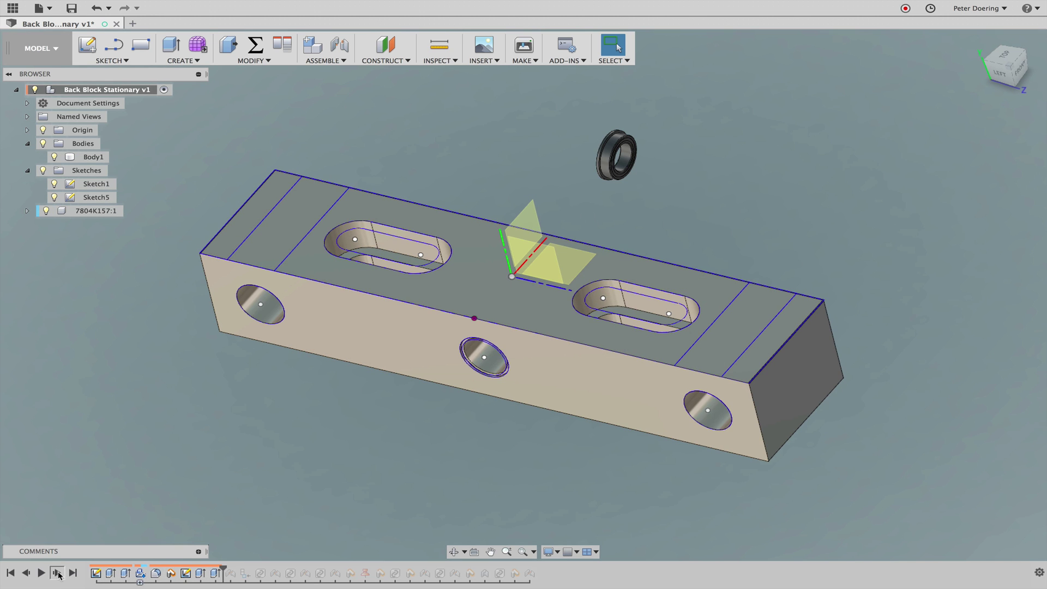
{"action": "left_click", "coordinate": [60, 573]}
{"action": "left_click", "coordinate": [60, 574]}
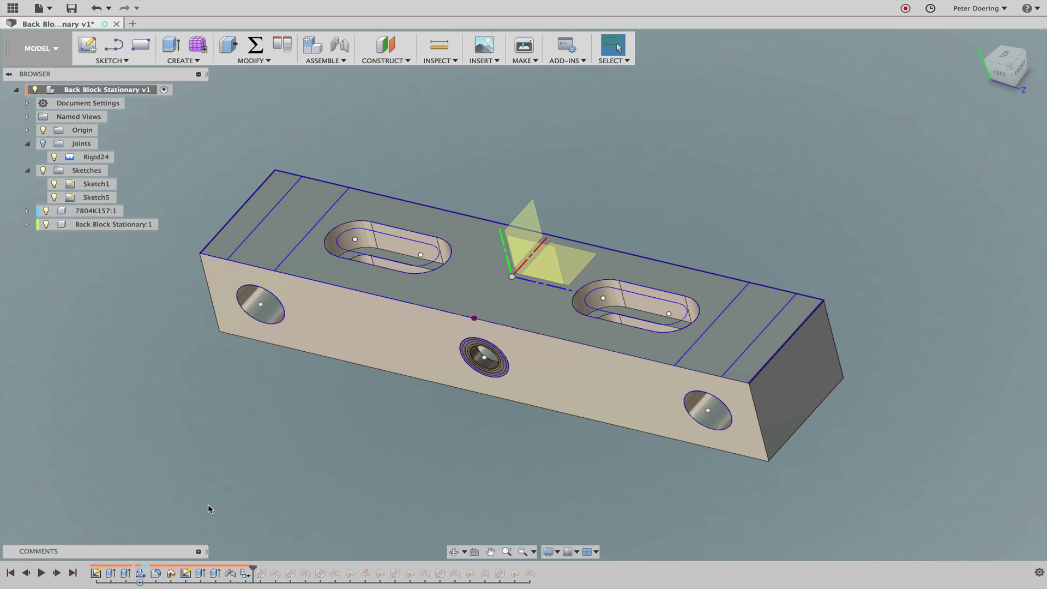
{"action": "middle_click_drag", "start_coordinate": [209, 505], "coordinate": [235, 499]}
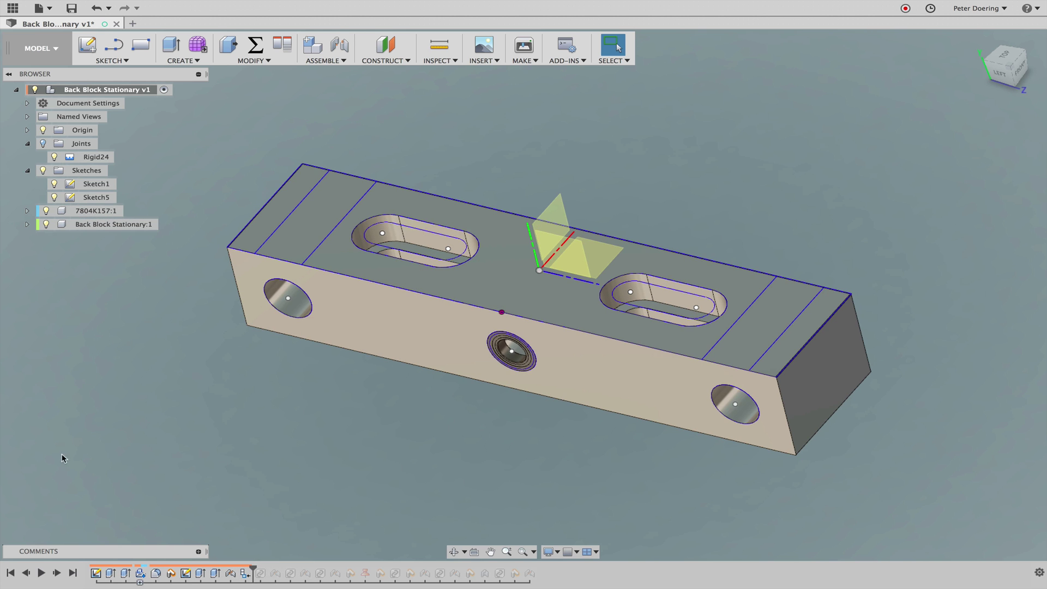
{"action": "left_click", "coordinate": [57, 572]}
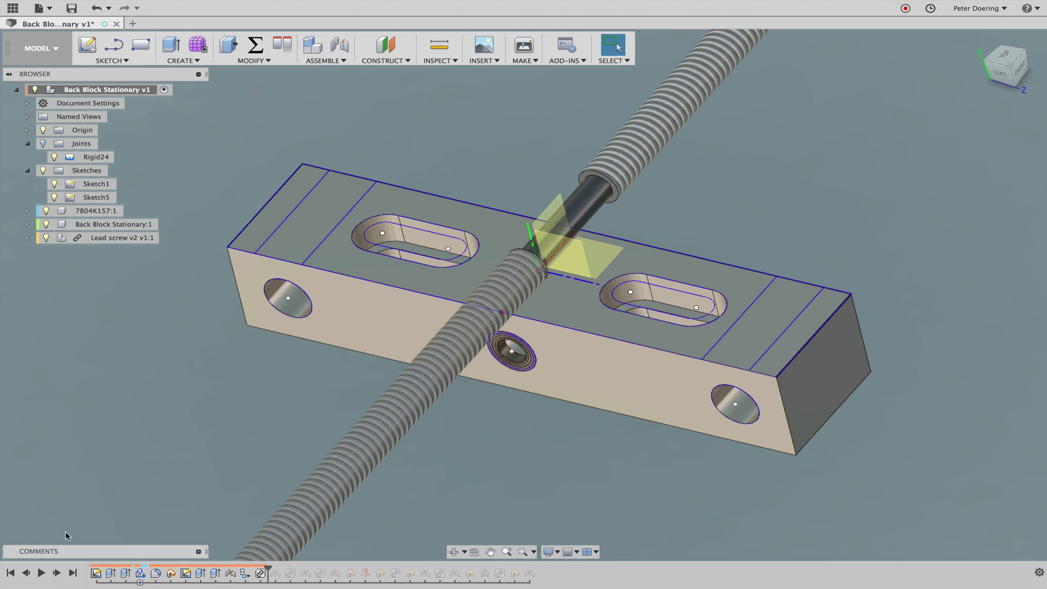
- Hide the assembly's Sketches folder and reframe the view to show the whole lead screw
{"action": "left_click", "coordinate": [43, 172]}
{"action": "middle_click_drag", "start_coordinate": [85, 408], "coordinate": [110, 399]}
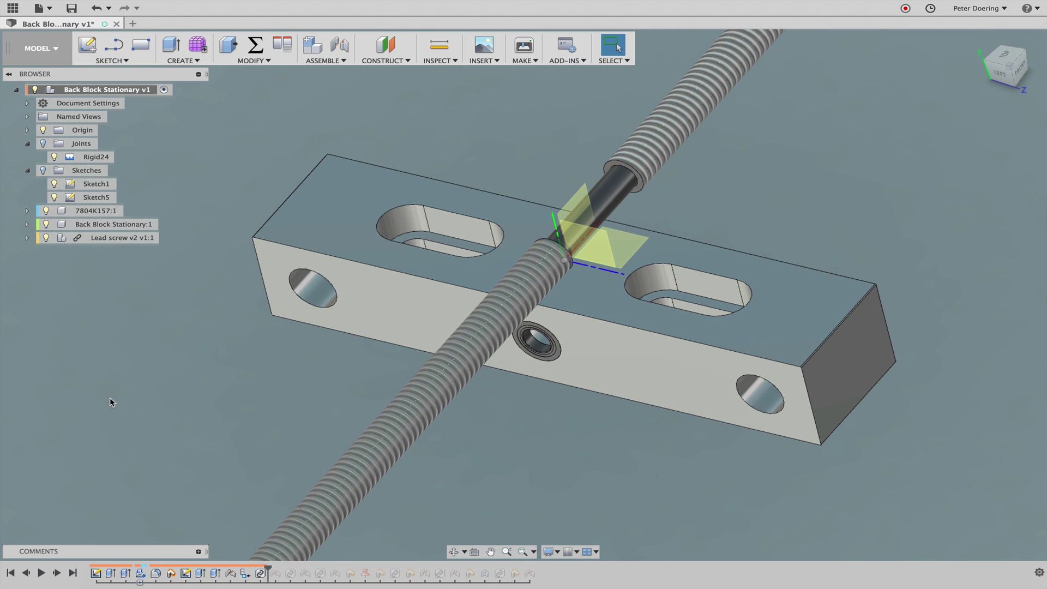
{"action": "scroll", "coordinate": [451, 446], "scroll_direction": "down", "scroll_amount": 5}
{"action": "middle_click_drag", "start_coordinate": [452, 435], "coordinate": [424, 445], "text": "shift"}
{"action": "scroll", "coordinate": [446, 446], "scroll_direction": "up", "scroll_amount": 4}
{"action": "middle_click_drag", "start_coordinate": [424, 446], "coordinate": [387, 444]}
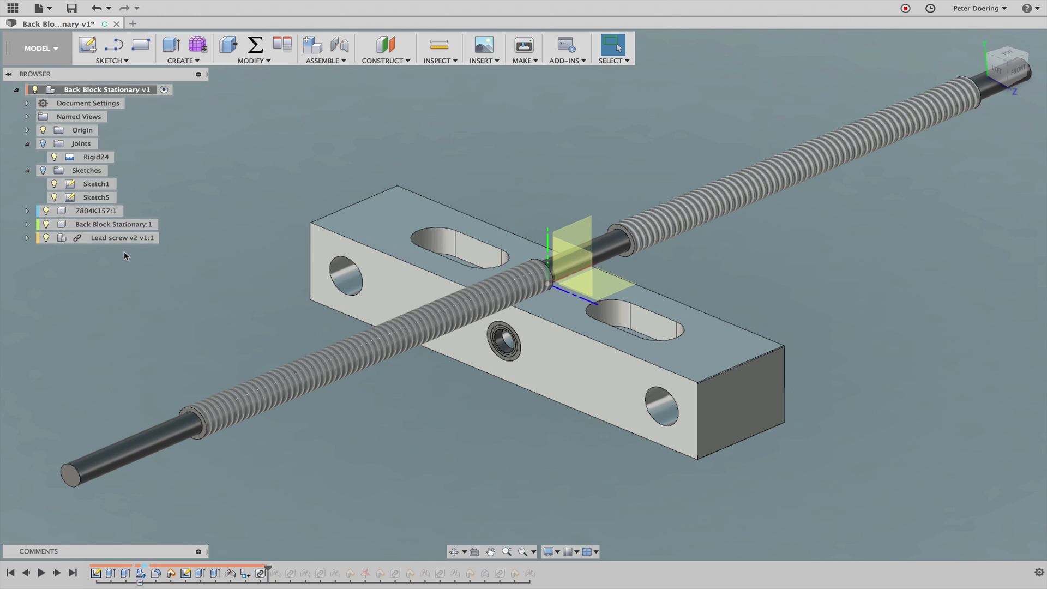
{"action": "middle_click_drag", "start_coordinate": [190, 281], "coordinate": [203, 299]}
{"action": "scroll", "coordinate": [195, 287], "scroll_direction": "down", "scroll_amount": 2}
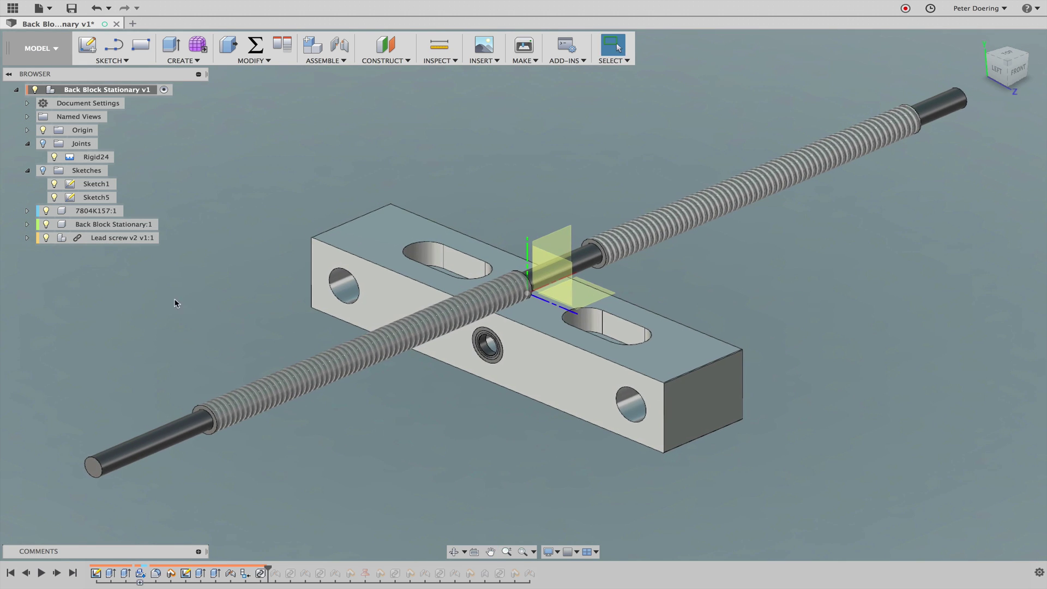
- Expand Lead screw v2, try toggling its origin and sketch visibility, then open it separately
{"action": "left_click", "coordinate": [27, 238]}
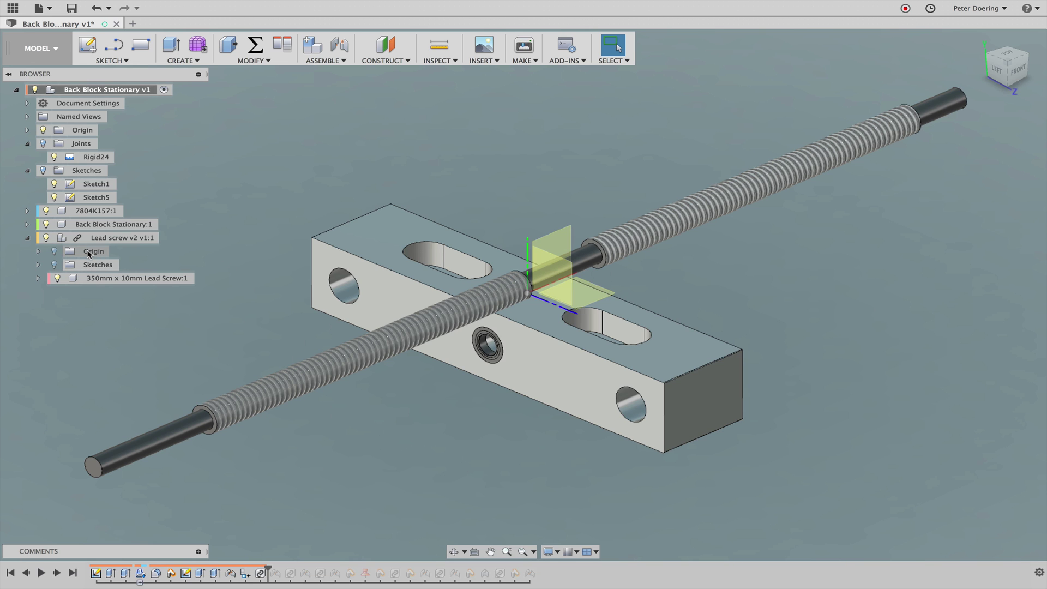
{"action": "left_click", "coordinate": [54, 251]}
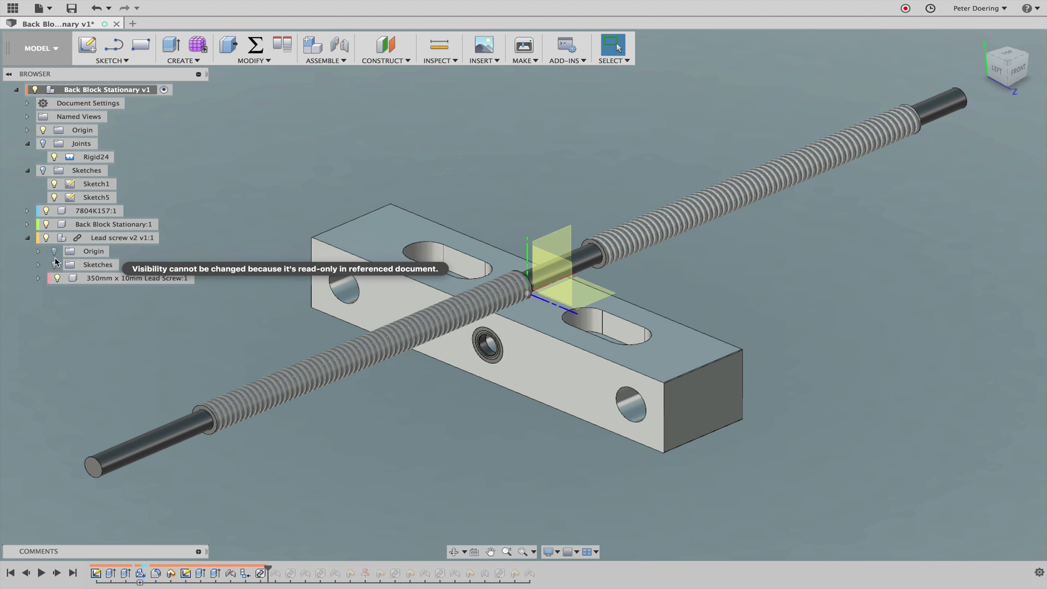
{"action": "left_click", "coordinate": [58, 279]}
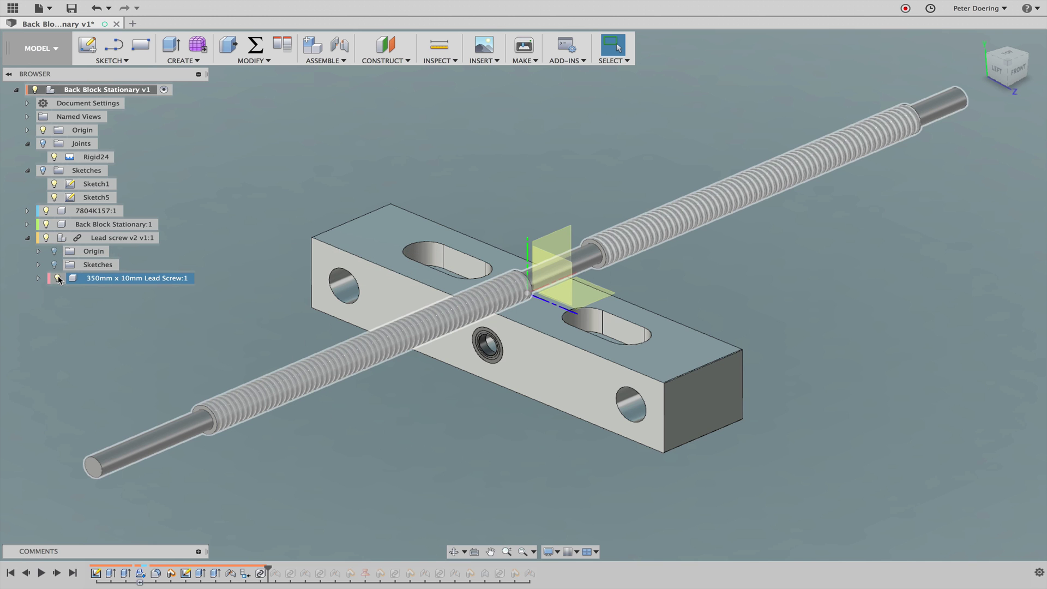
{"action": "left_click", "coordinate": [57, 266]}
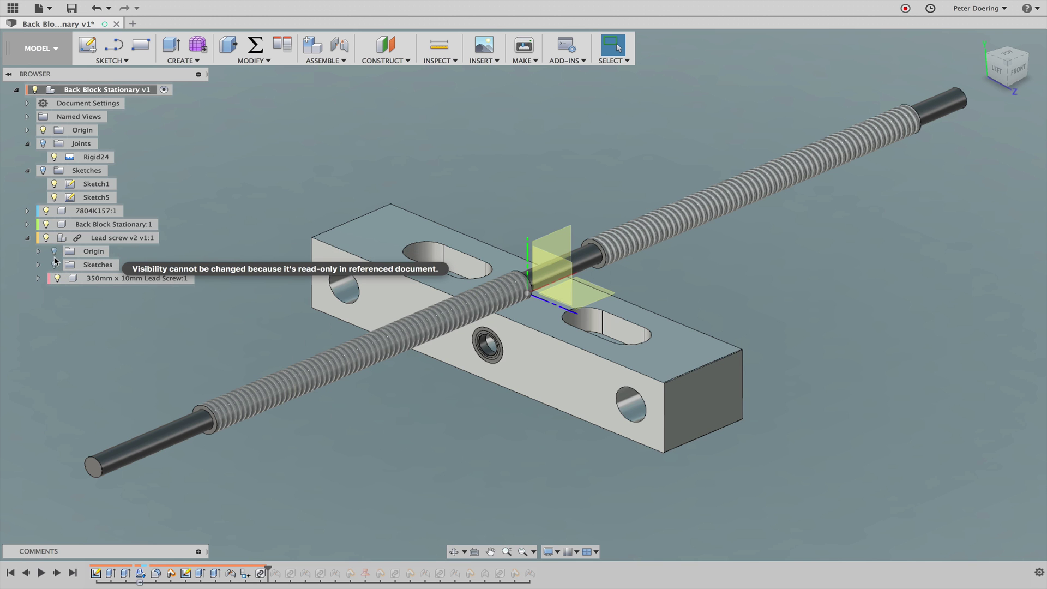
{"action": "left_click", "coordinate": [55, 253]}
{"action": "left_click", "coordinate": [53, 266]}
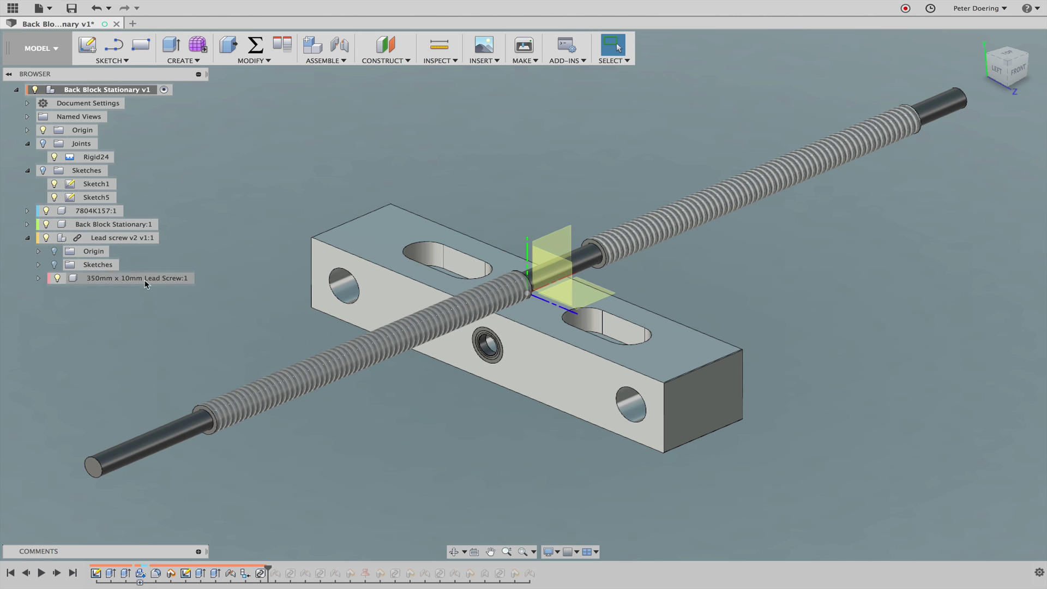
{"action": "middle_click_drag", "start_coordinate": [118, 311], "coordinate": [150, 316]}
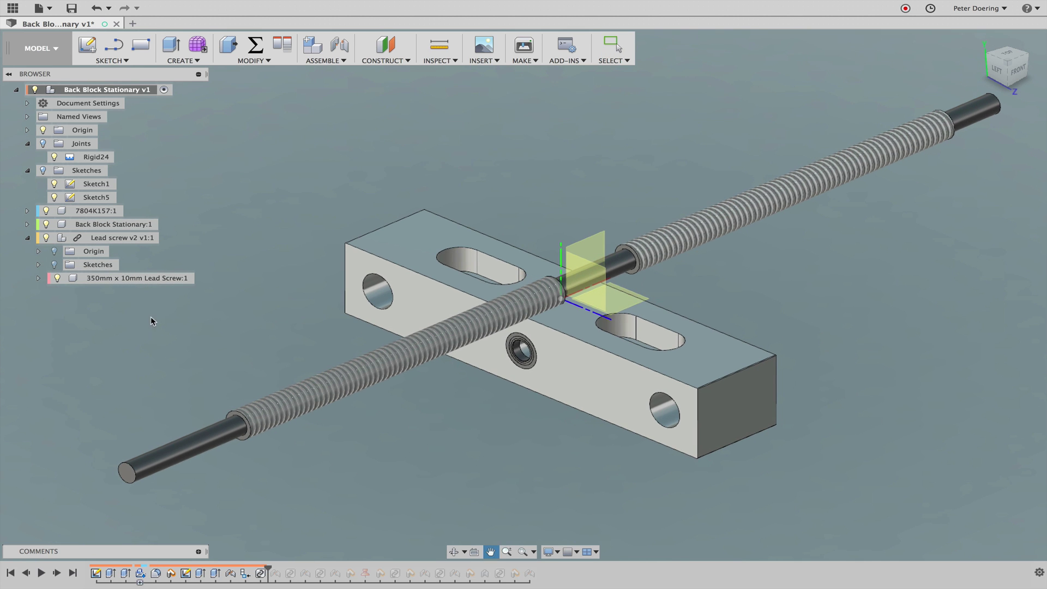
{"action": "left_click", "coordinate": [27, 238]}
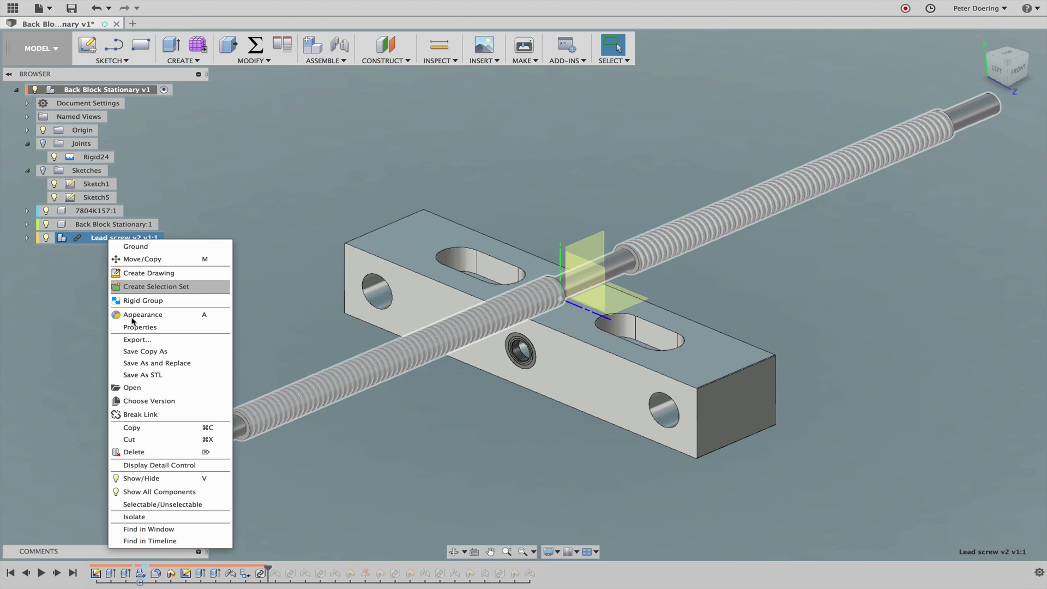
{"action": "left_click", "coordinate": [136, 388]}
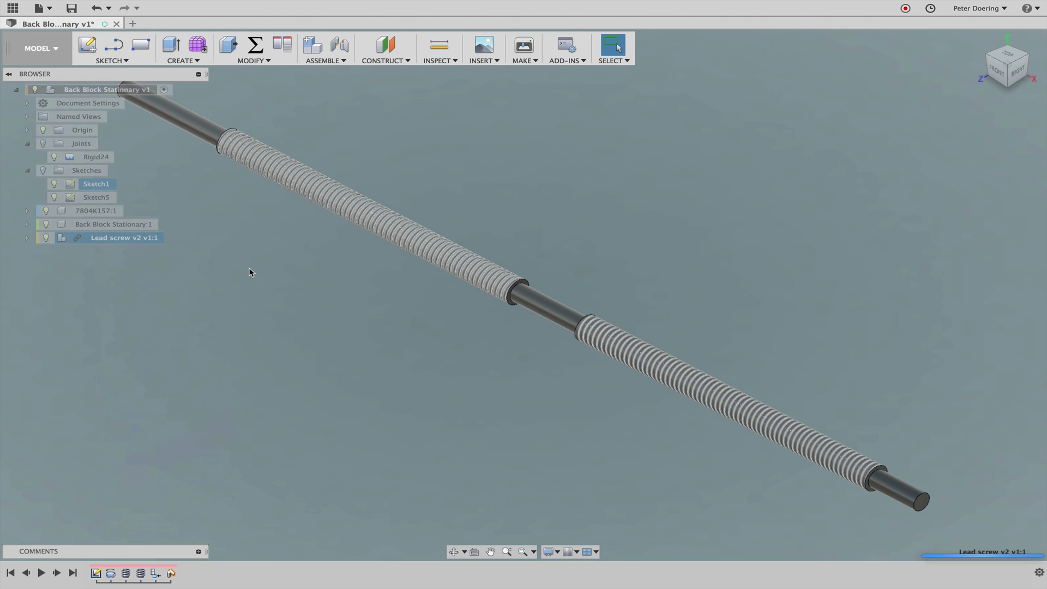
- Show the lead screw's origin planes and orbit so the screw lies horizontally
{"action": "middle_click_drag", "start_coordinate": [246, 234], "coordinate": [251, 240]}
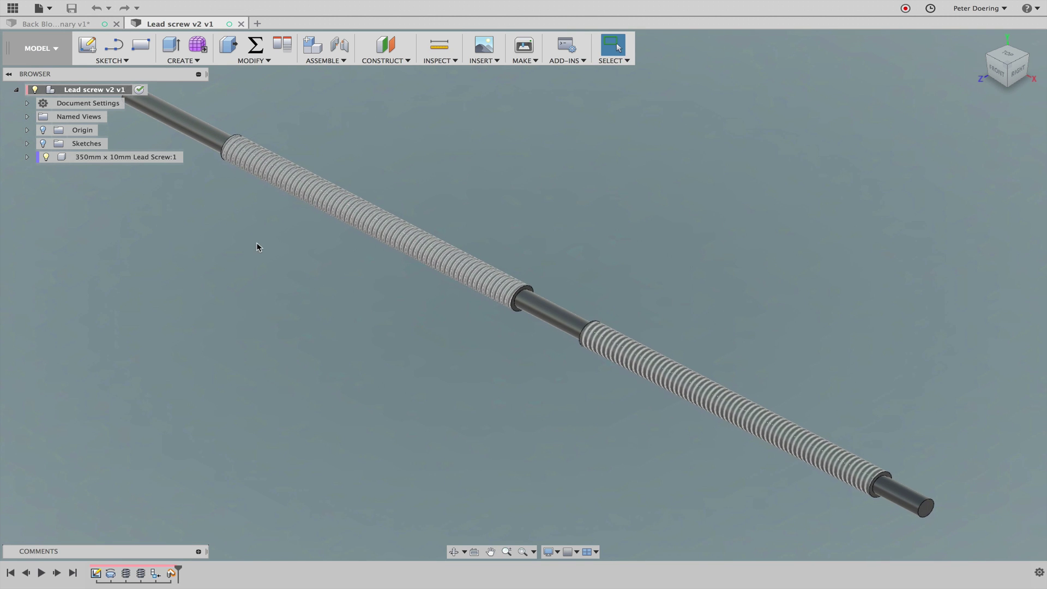
{"action": "scroll", "coordinate": [248, 261], "scroll_direction": "down", "scroll_amount": 3}
{"action": "left_click", "coordinate": [44, 130]}
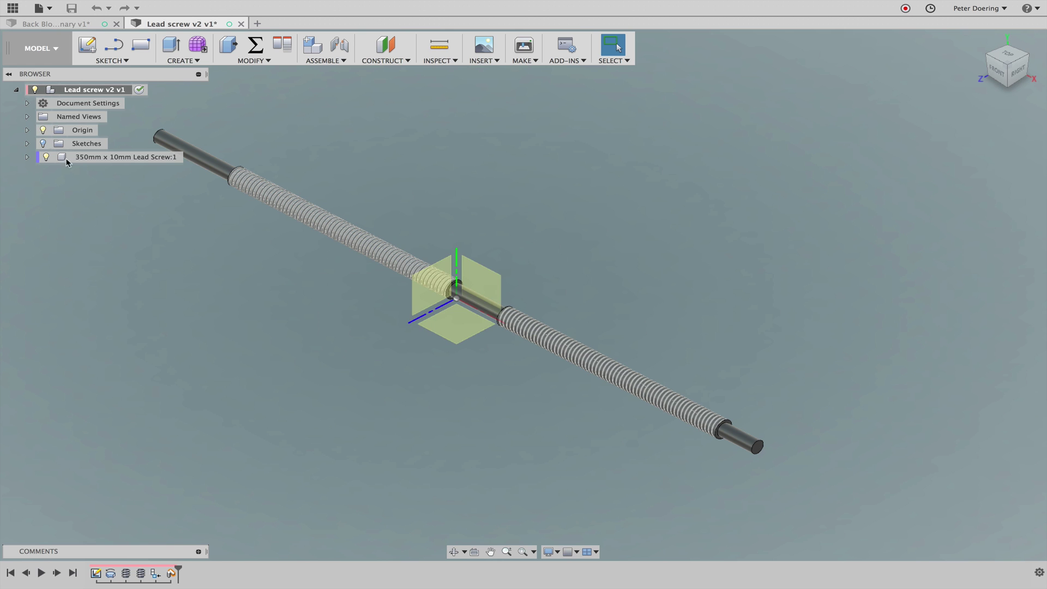
{"action": "middle_click_drag", "start_coordinate": [412, 423], "coordinate": [428, 430], "text": "shift"}
{"action": "scroll", "coordinate": [427, 430], "scroll_direction": "up", "scroll_amount": 10}
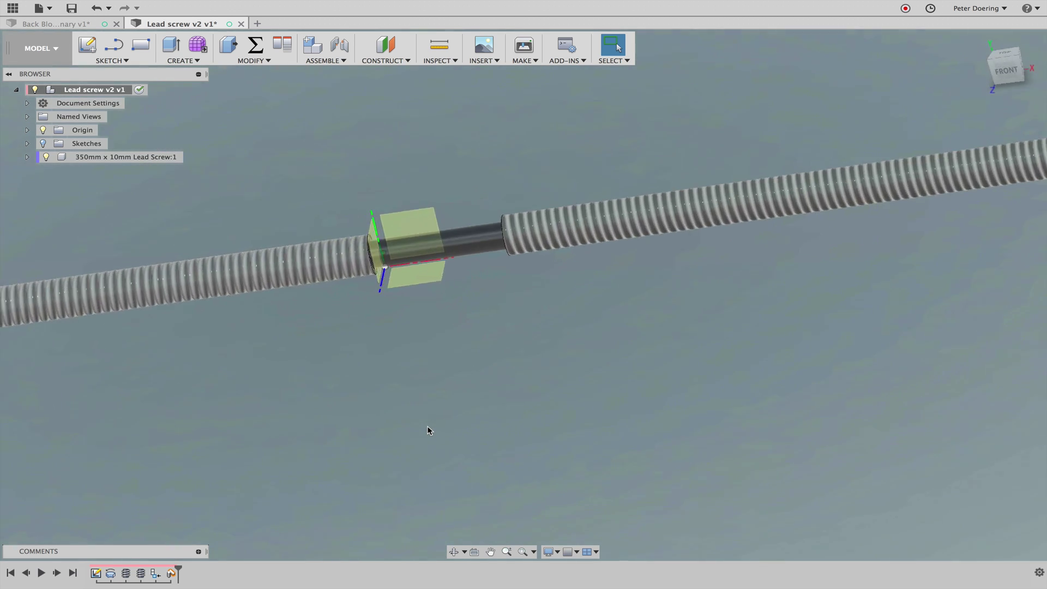
{"action": "scroll", "coordinate": [427, 428], "scroll_direction": "down", "scroll_amount": 10}
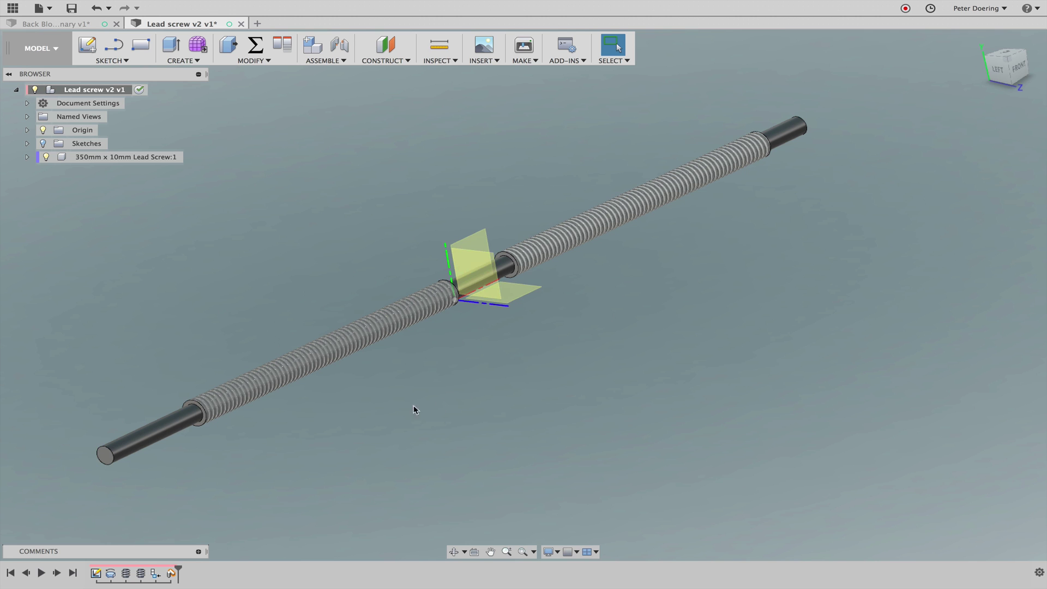
- Turn on the sketch lines and expand Sketches to reveal Sketch1
{"action": "left_click", "coordinate": [171, 572]}
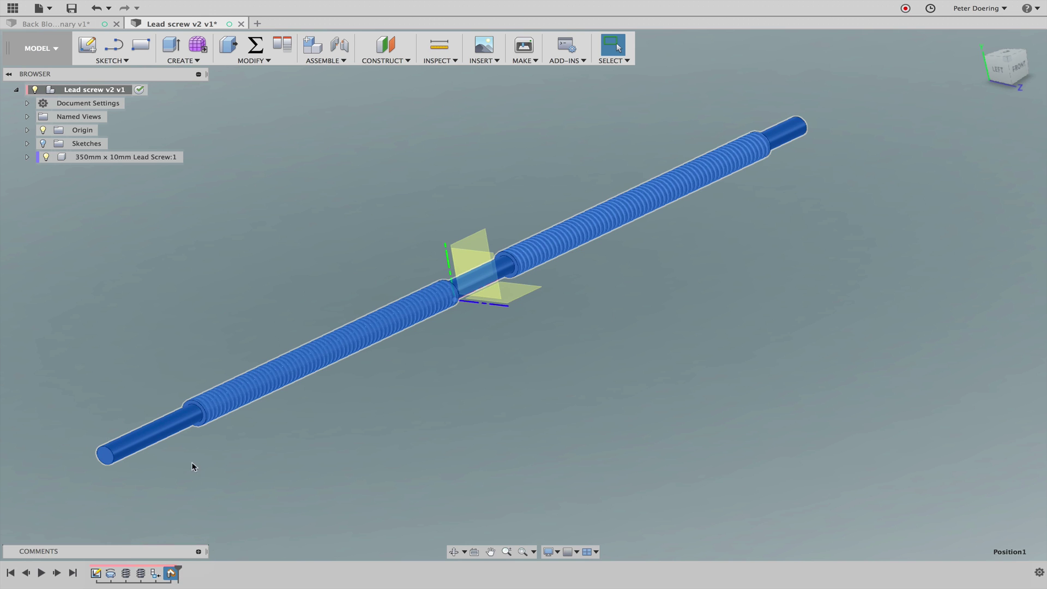
{"action": "left_click", "coordinate": [176, 306]}
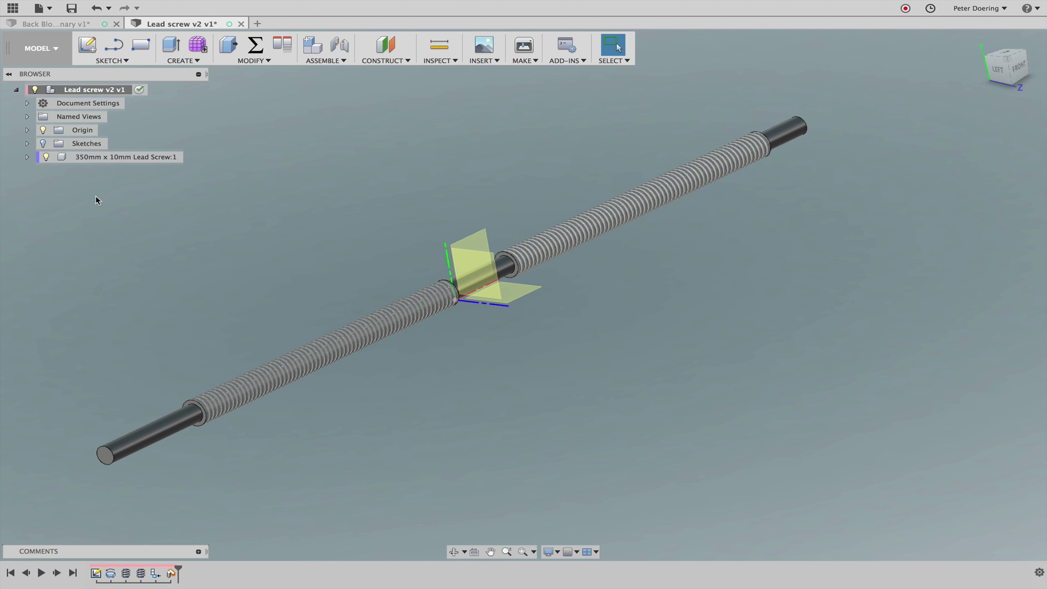
{"action": "left_click", "coordinate": [43, 144]}
{"action": "left_click", "coordinate": [27, 144]}
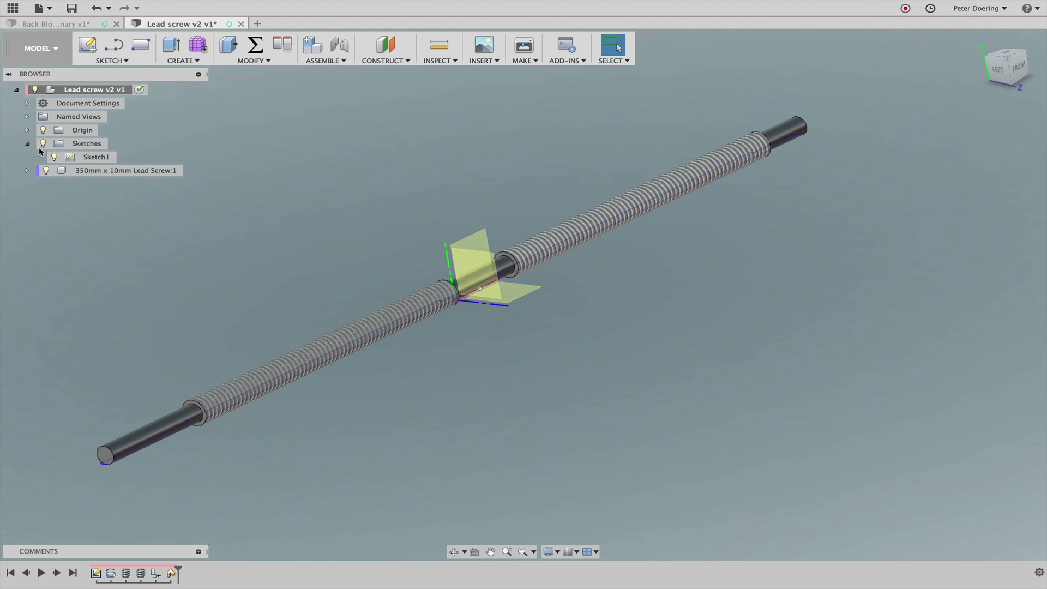
{"action": "right_click", "coordinate": [86, 159]}
{"action": "left_click", "coordinate": [119, 198]}
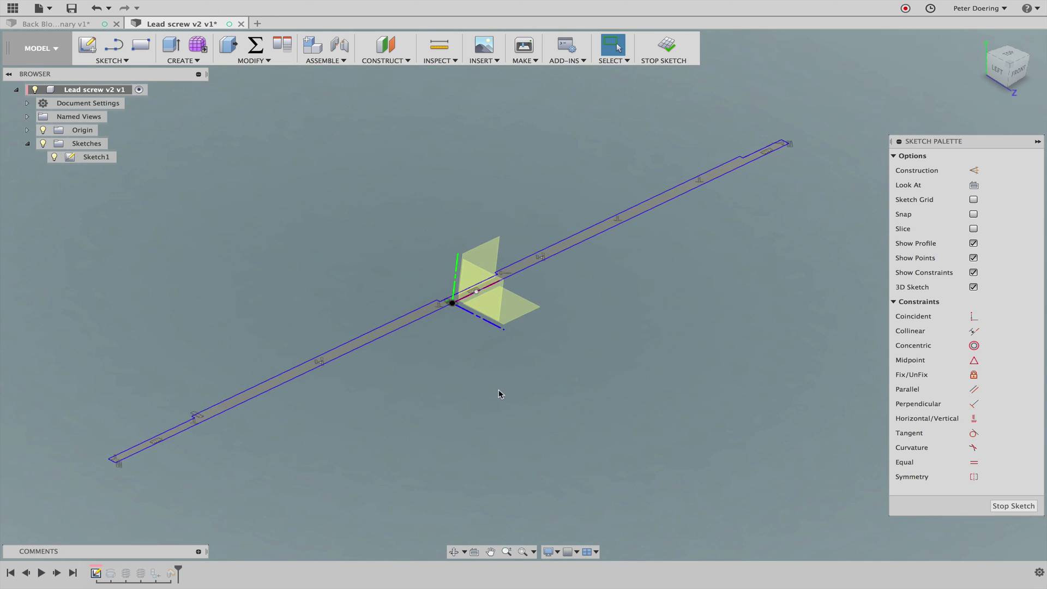
{"action": "left_click", "coordinate": [1013, 505]}
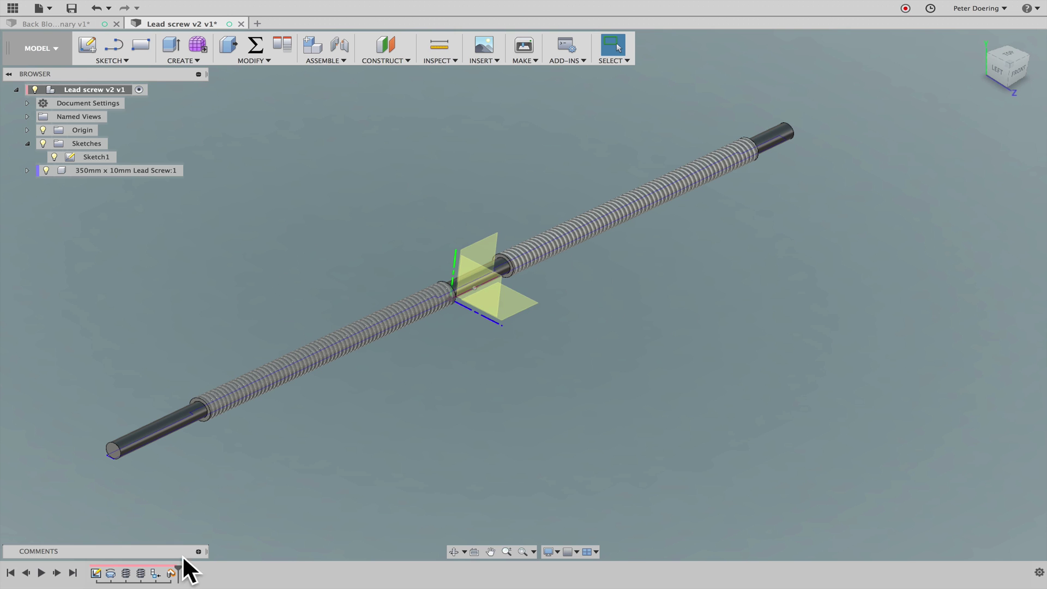
- Roll the timeline back before Position1 and close the Lead screw v2 tab
{"action": "mouse_move", "coordinate": [175, 566]}
{"action": "left_mouse_down"}
{"action": "mouse_move", "coordinate": [146, 567]}
{"action": "mouse_move", "coordinate": [188, 559]}
{"action": "left_mouse_up"}
{"action": "middle_click_drag", "start_coordinate": [360, 510], "coordinate": [357, 523]}
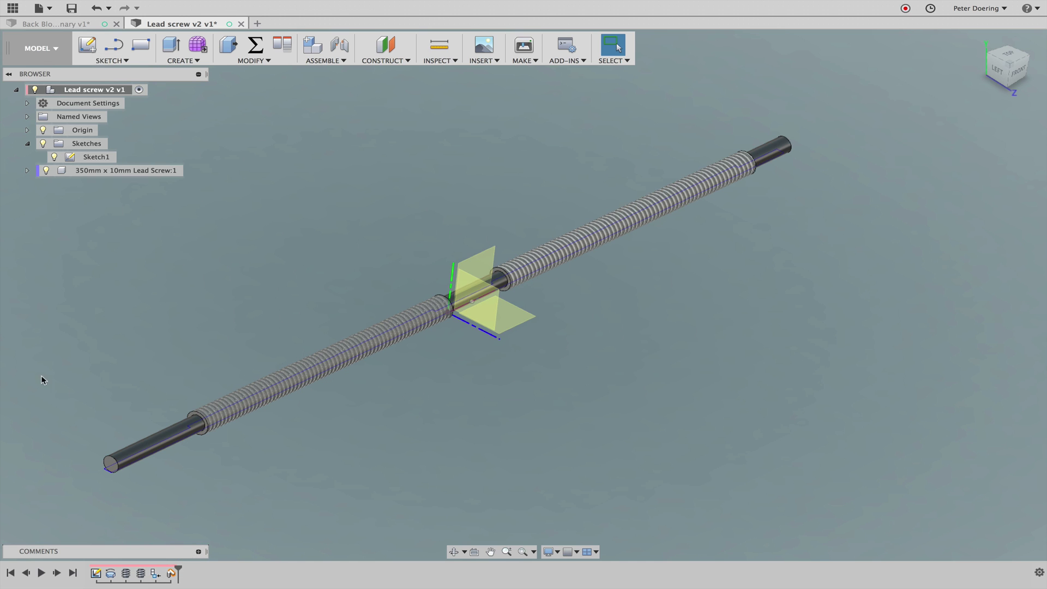
{"action": "left_click", "coordinate": [240, 24]}
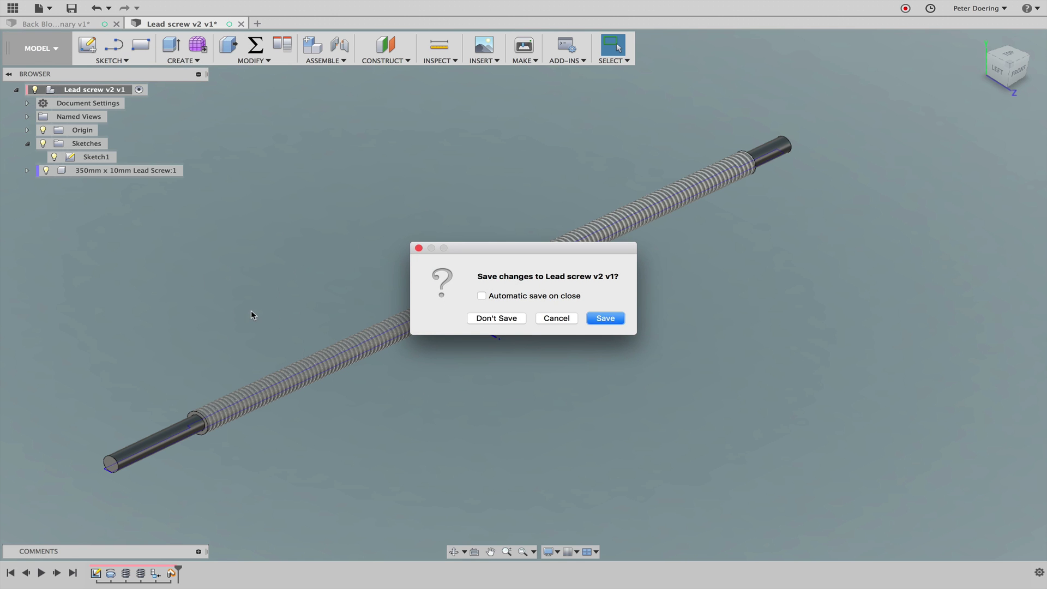
- Close Lead screw v2 without saving and return to the block assembly
{"action": "left_click", "coordinate": [507, 318]}
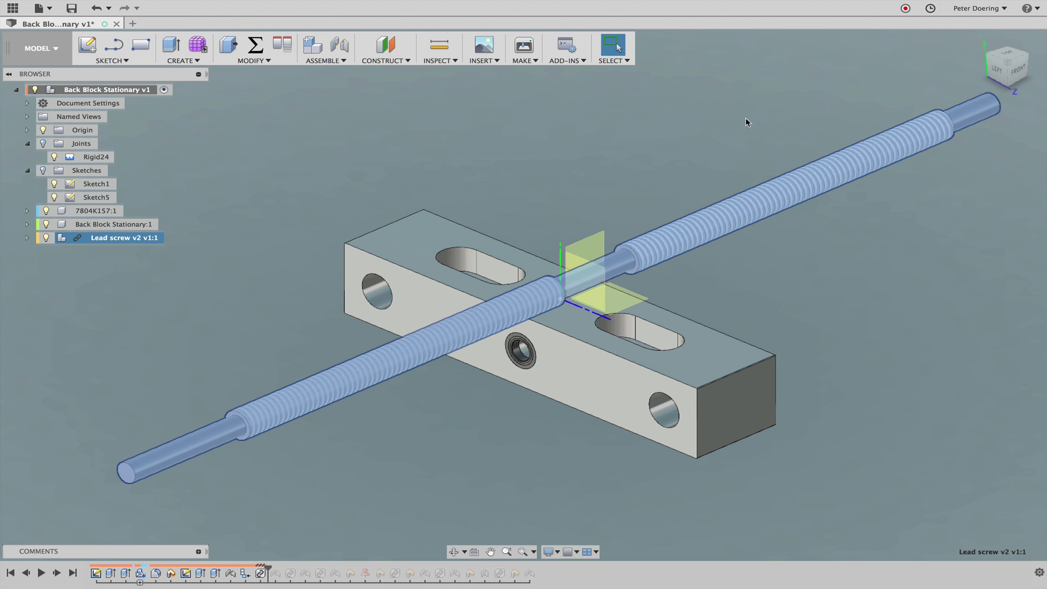
{"action": "mouse_move", "coordinate": [816, 5]}
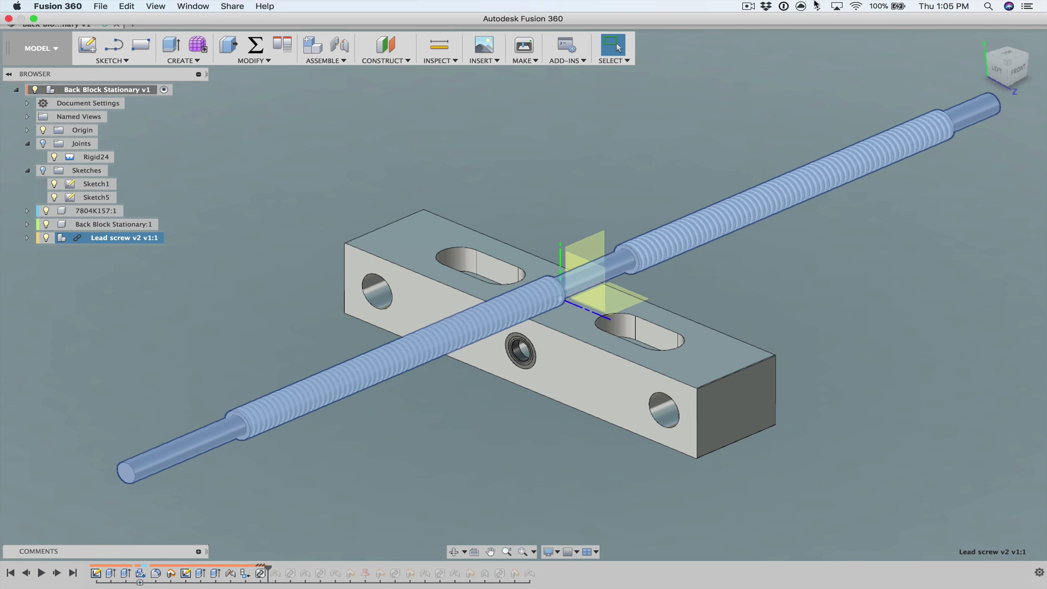
{"action": "left_click", "coordinate": [746, 8]}
{"action": "left_click", "coordinate": [755, 40]}
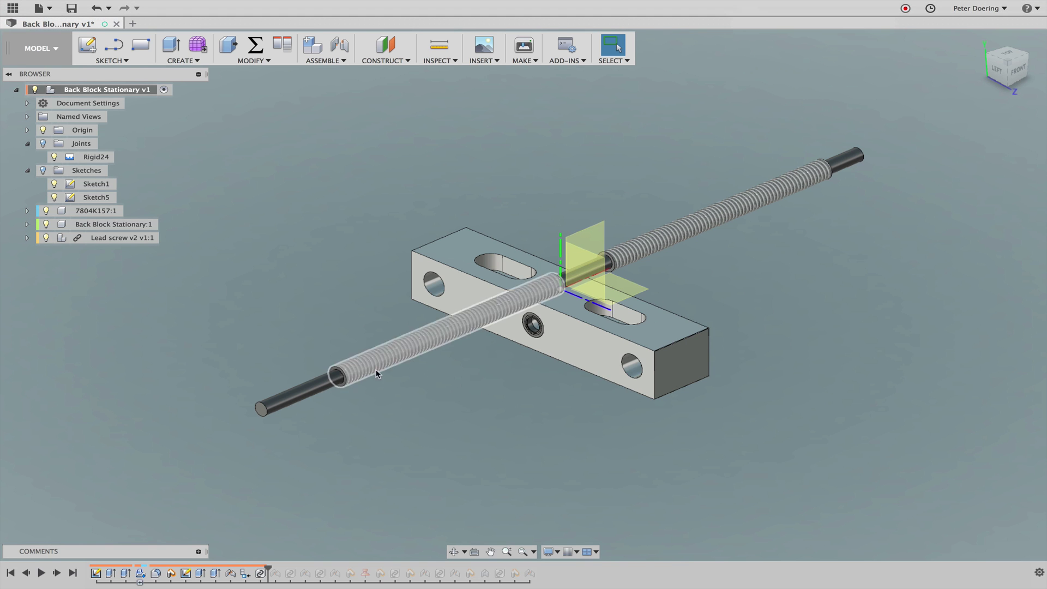
- Replay the Rev35 joint seating the lead screw, then drag the block-and-screw assembly off the origin
{"action": "left_click", "coordinate": [57, 572]}
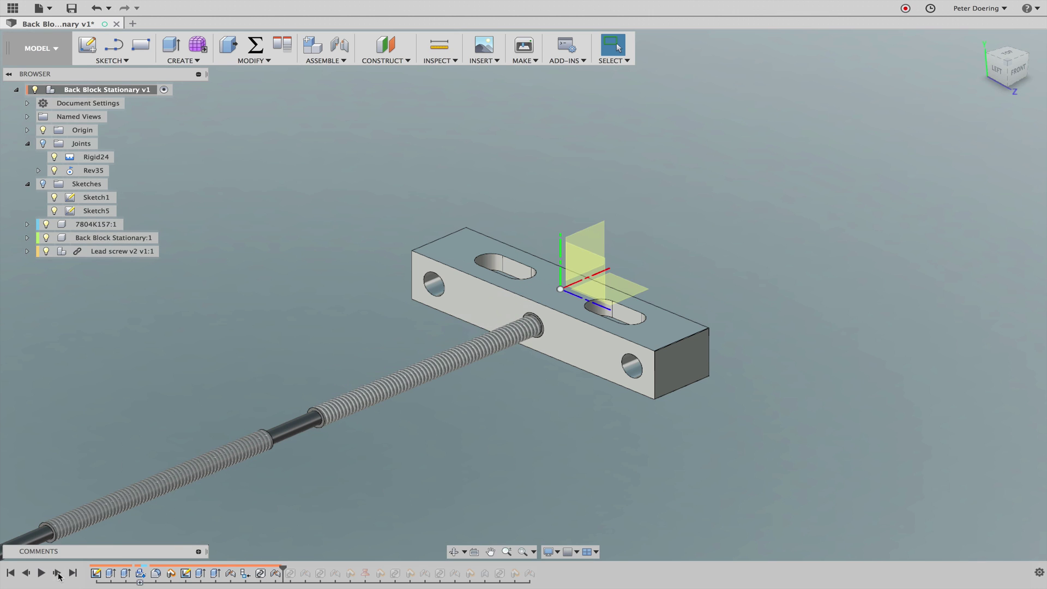
{"action": "middle_click_drag", "start_coordinate": [405, 468], "coordinate": [487, 424]}
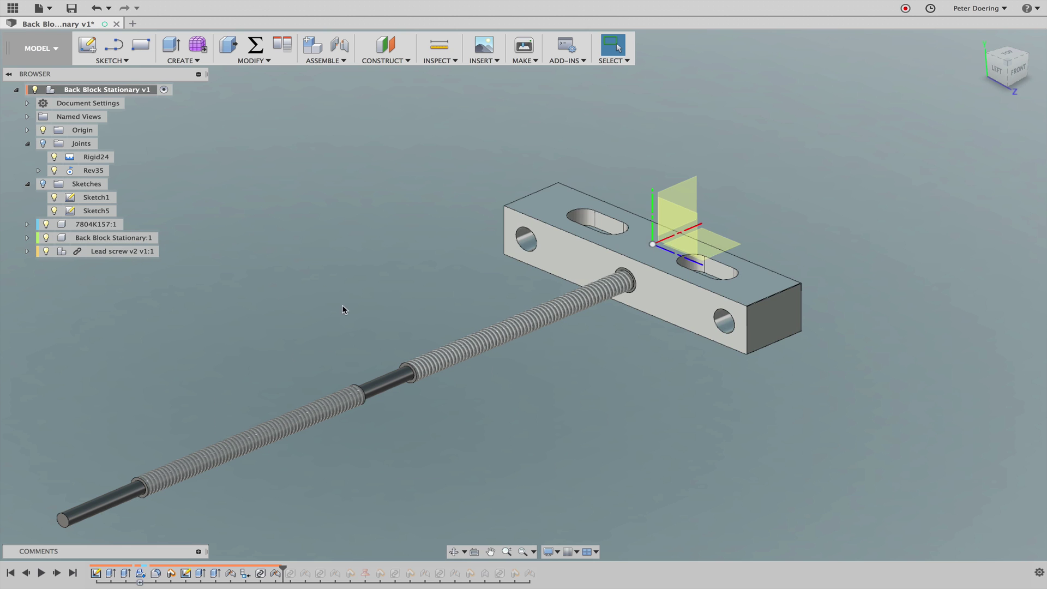
{"action": "middle_click_drag", "start_coordinate": [342, 309], "coordinate": [374, 304]}
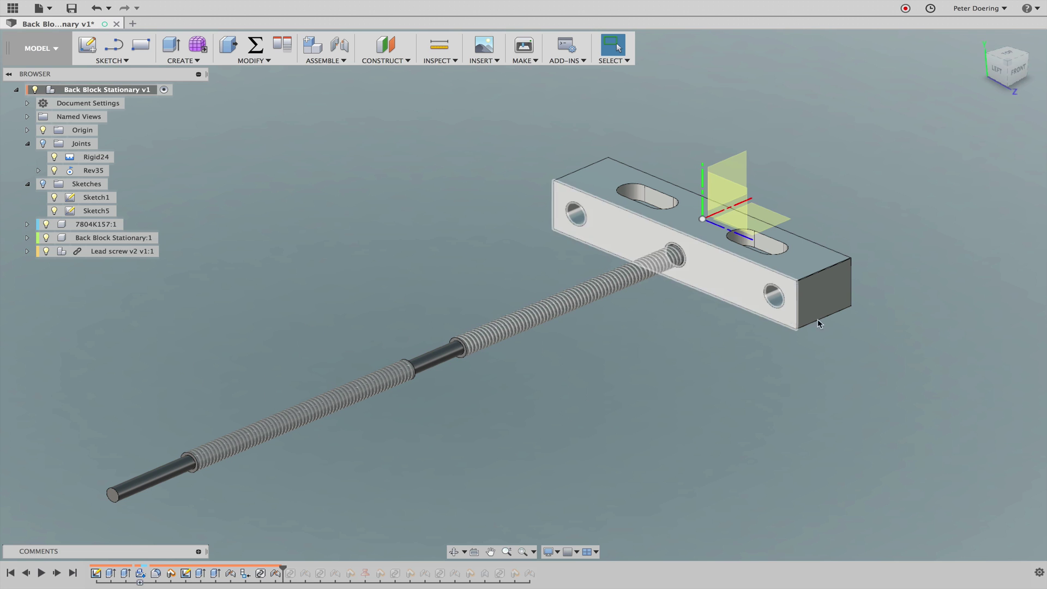
{"action": "left_click_drag", "start_coordinate": [817, 322], "coordinate": [870, 337]}
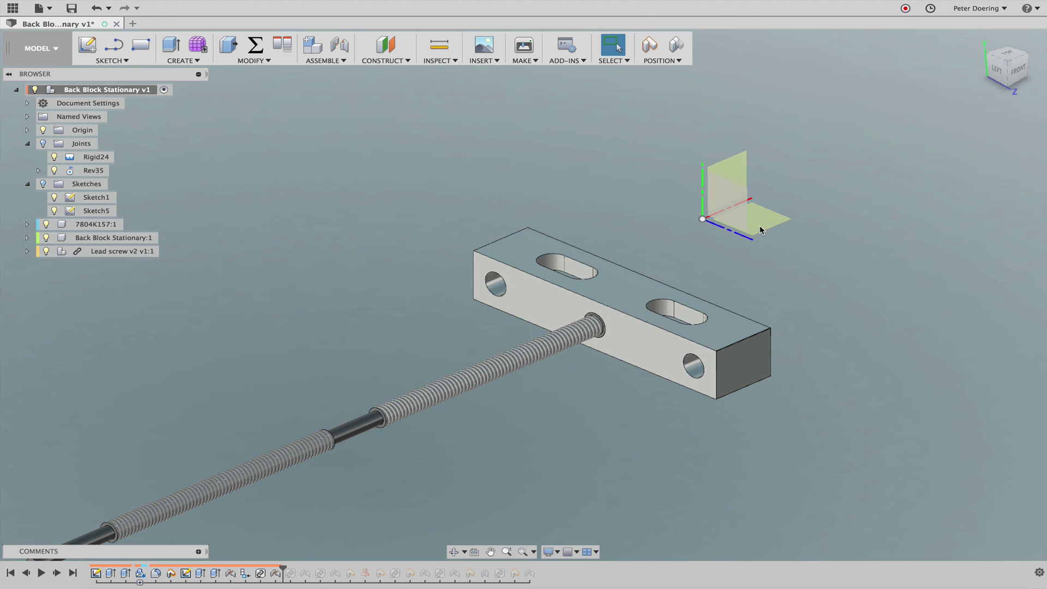
- Undo the assembly moves, roll the timeline back before the lead screw, and expand Back Block Stationary:1
{"action": "left_click", "coordinate": [43, 131]}
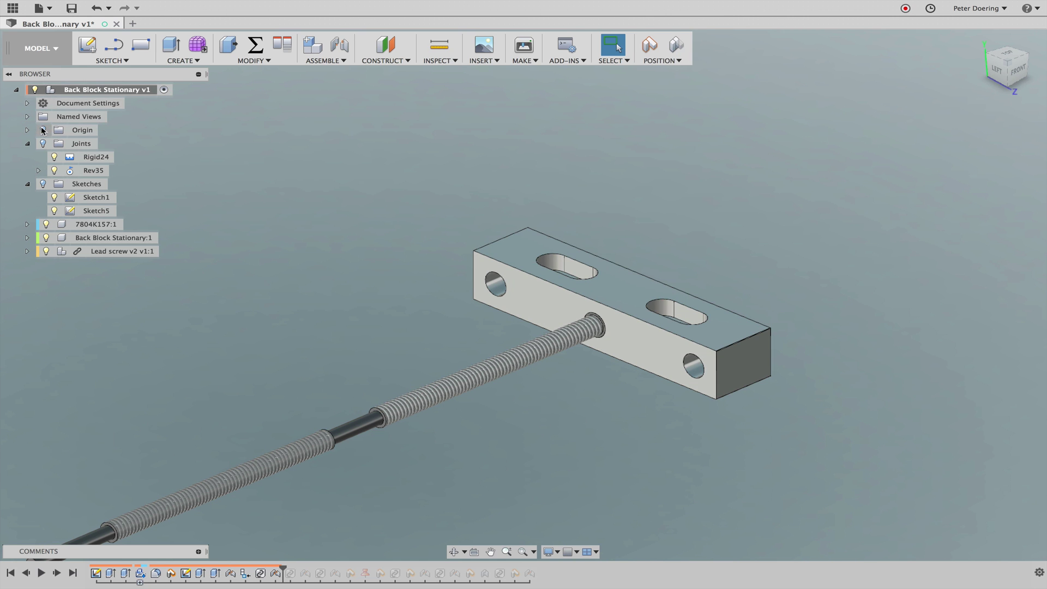
{"action": "left_click", "coordinate": [43, 130]}
{"action": "left_click_drag", "start_coordinate": [612, 304], "coordinate": [679, 239]}
{"action": "key", "text": "super+z"}
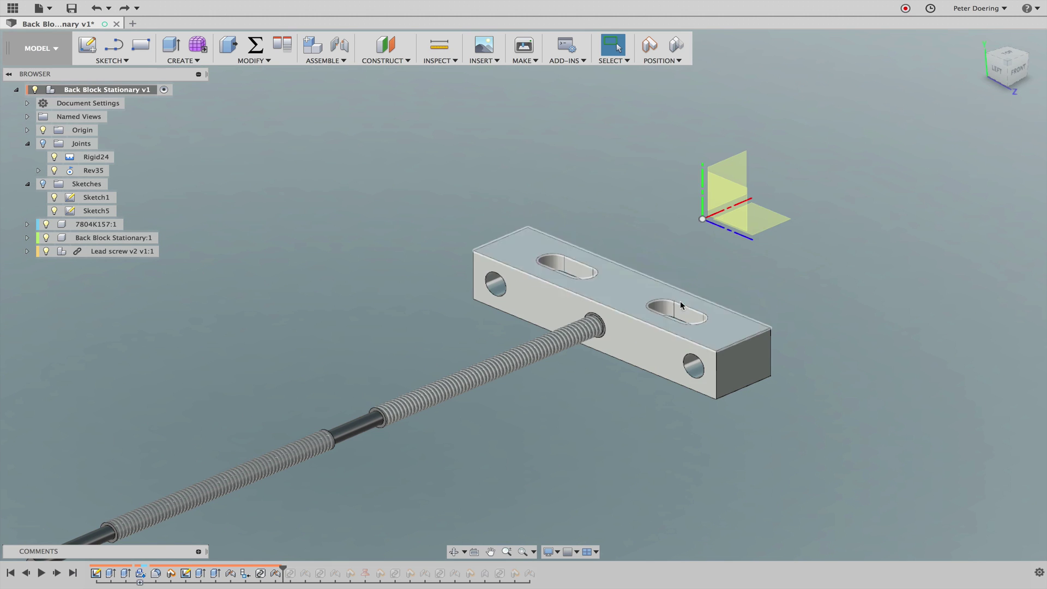
{"action": "key", "text": "super+z"}
{"action": "key", "text": "super+z"}
{"action": "key", "text": "super+z"}
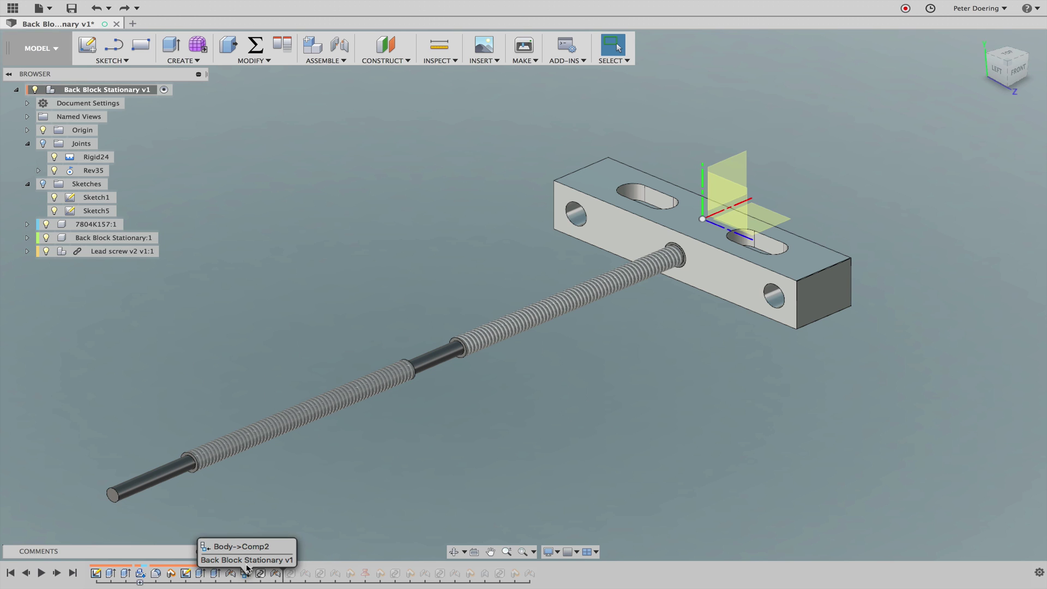
{"action": "left_click_drag", "start_coordinate": [282, 570], "coordinate": [251, 560]}
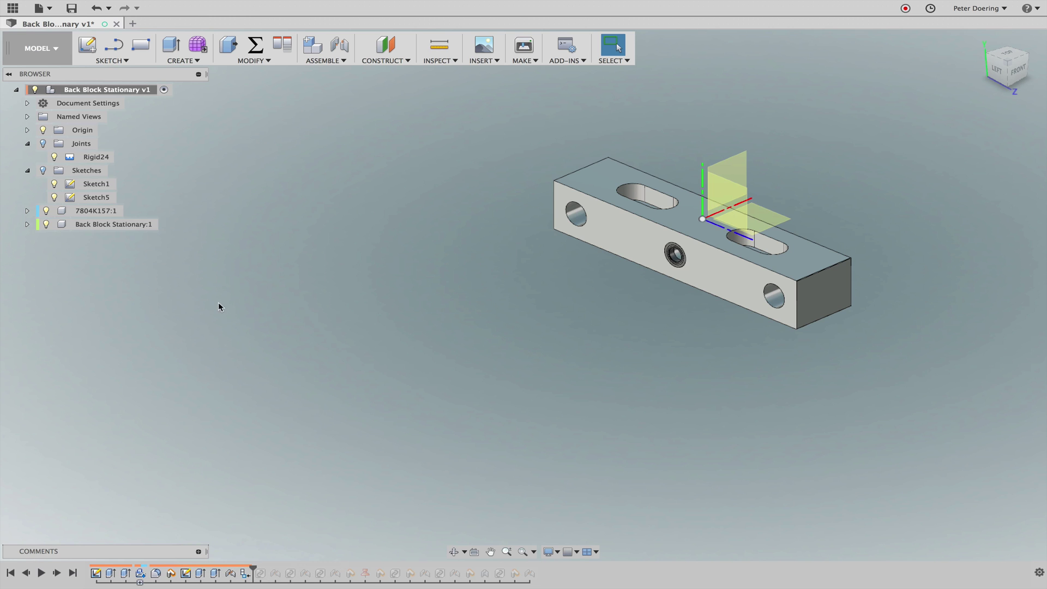
{"action": "left_click", "coordinate": [27, 224]}
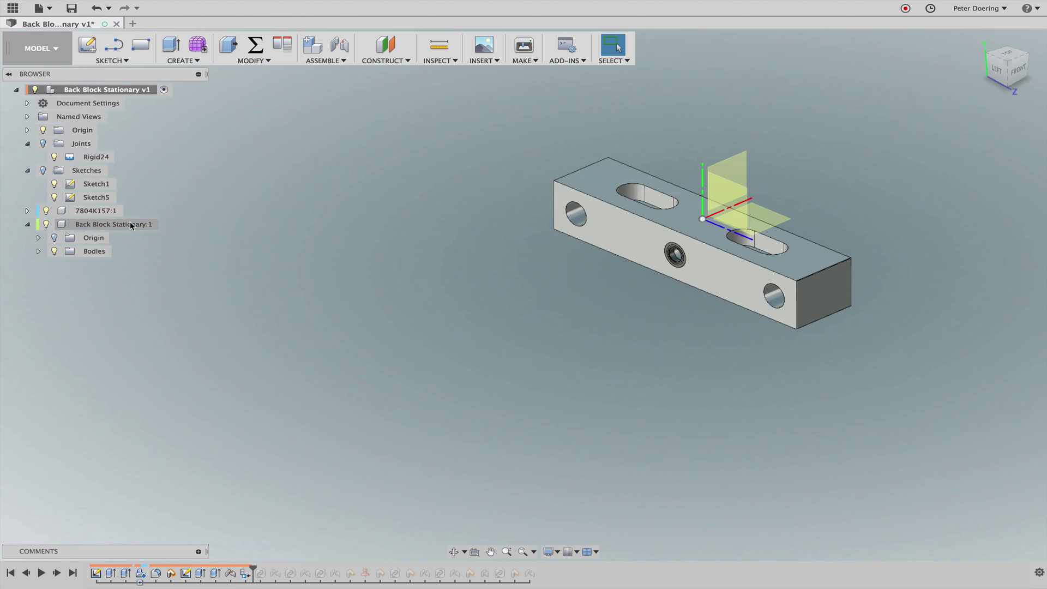
- Open and dismiss the context menu for Back Block Stationary:1, then clear the selection
{"action": "right_click", "coordinate": [110, 223]}
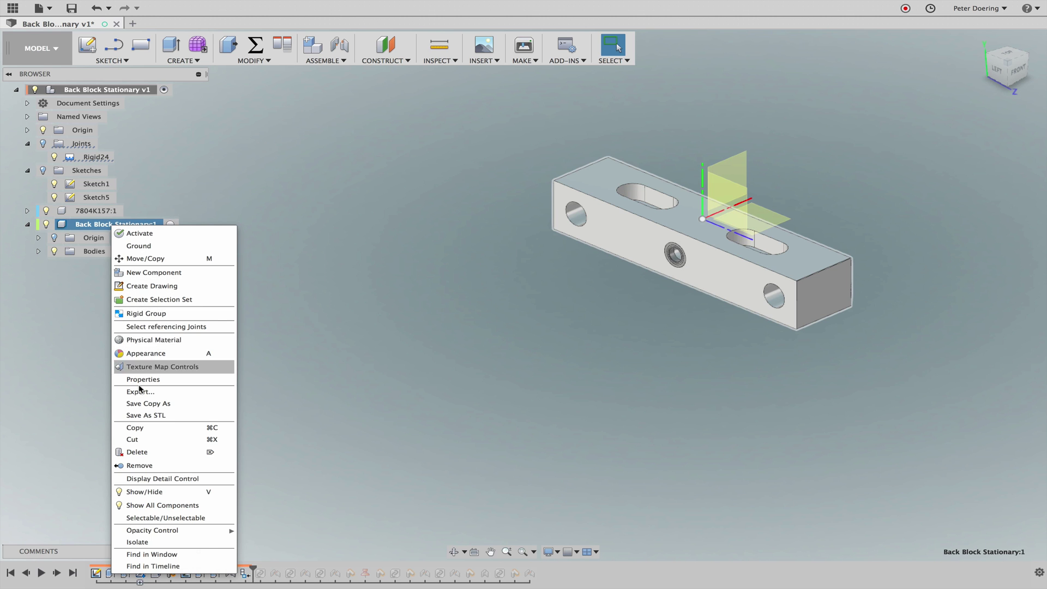
{"action": "left_click", "coordinate": [346, 327]}
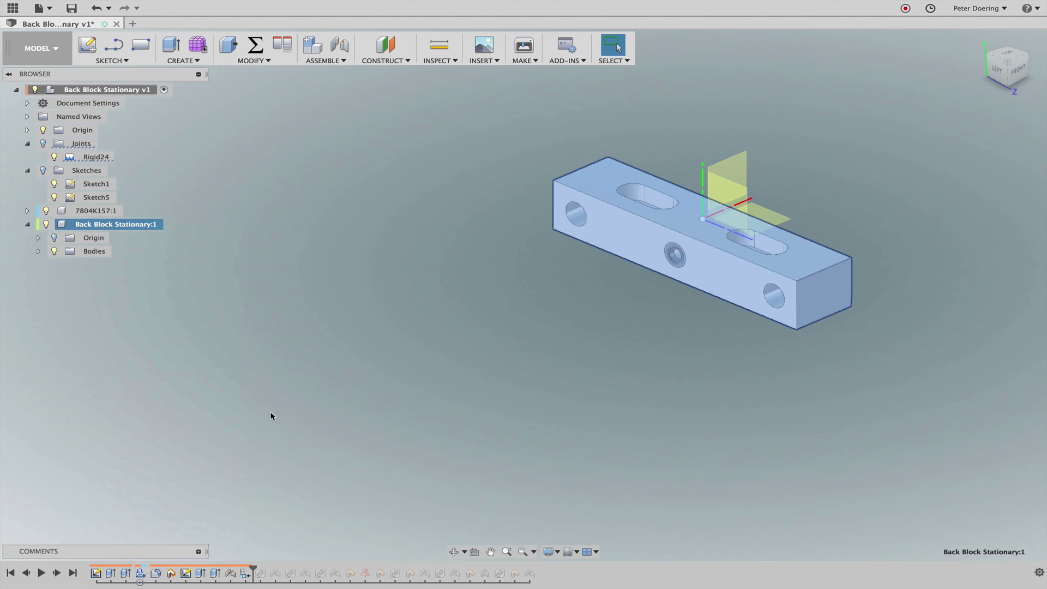
{"action": "left_click", "coordinate": [325, 338]}
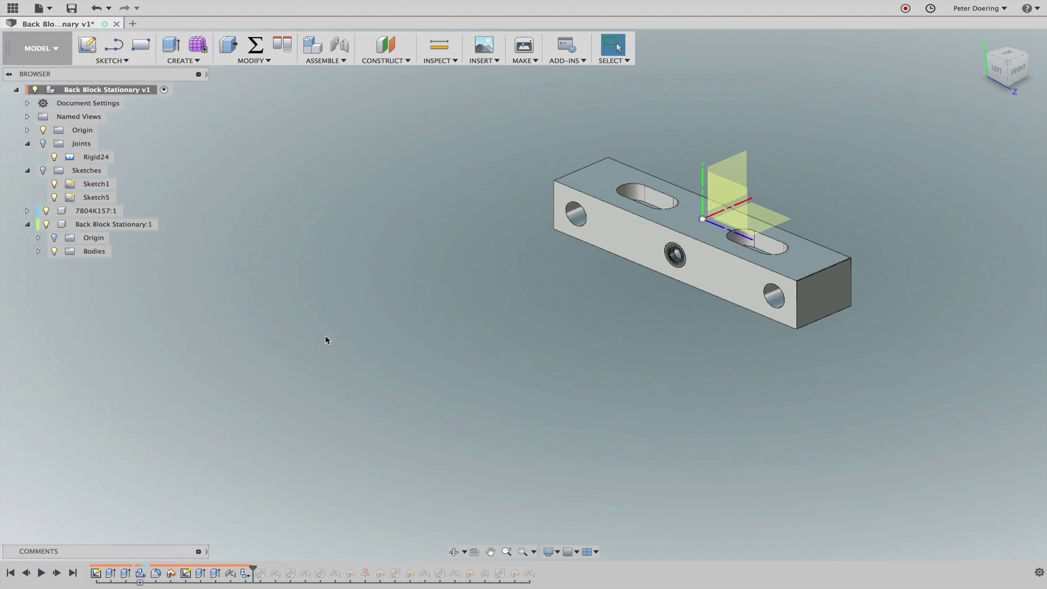
{"action": "scroll", "coordinate": [423, 298], "scroll_direction": "down", "scroll_amount": 3}
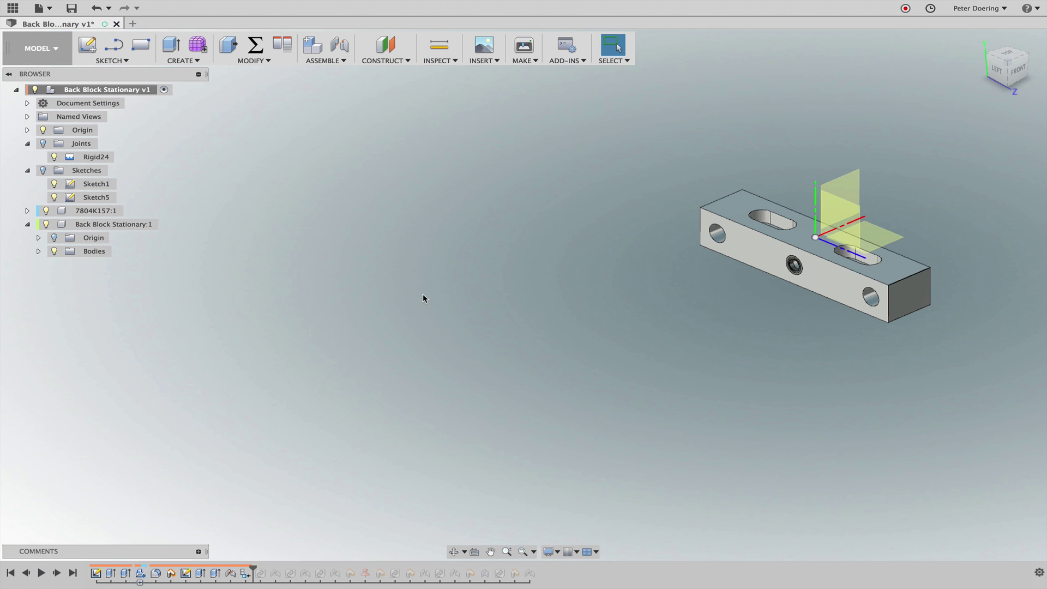
- Replay the timeline to restore the lead screw, its joint, and the jointed Front Block Stationary v3
{"action": "left_click", "coordinate": [57, 572]}
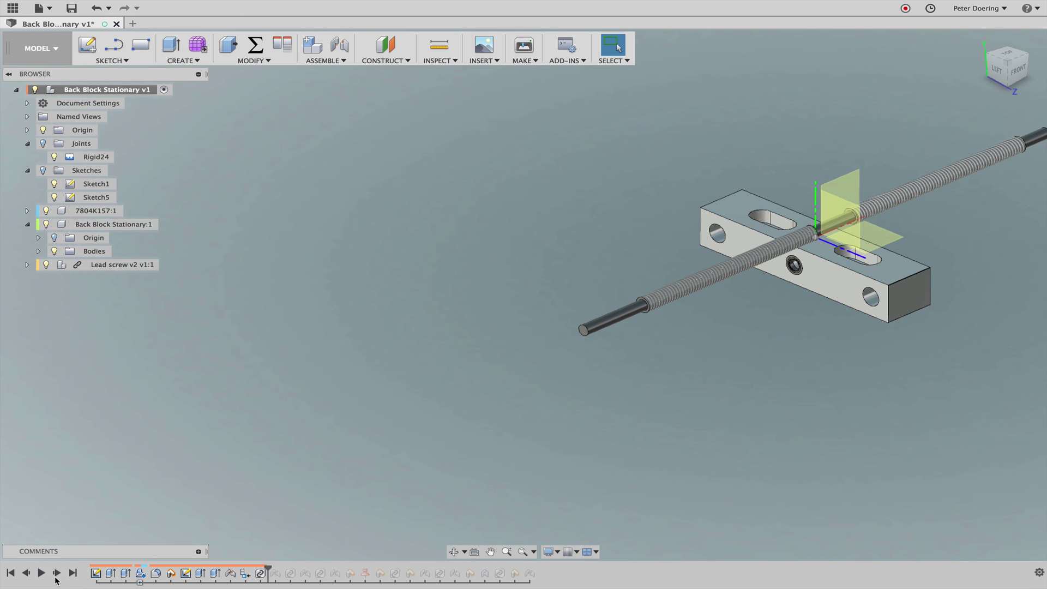
{"action": "left_click", "coordinate": [56, 573]}
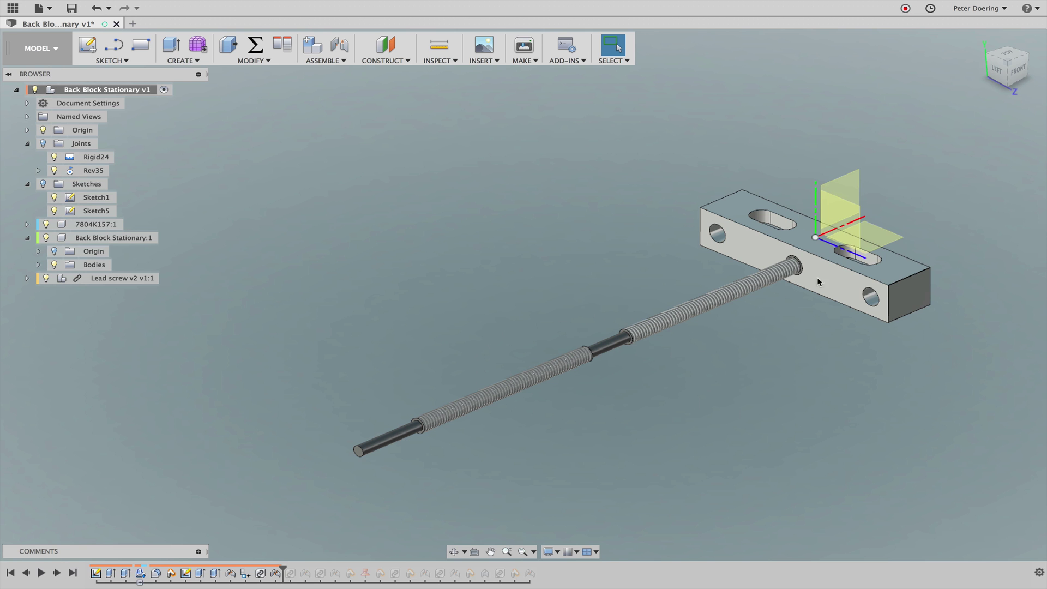
{"action": "left_click", "coordinate": [57, 573]}
{"action": "left_click", "coordinate": [57, 573]}
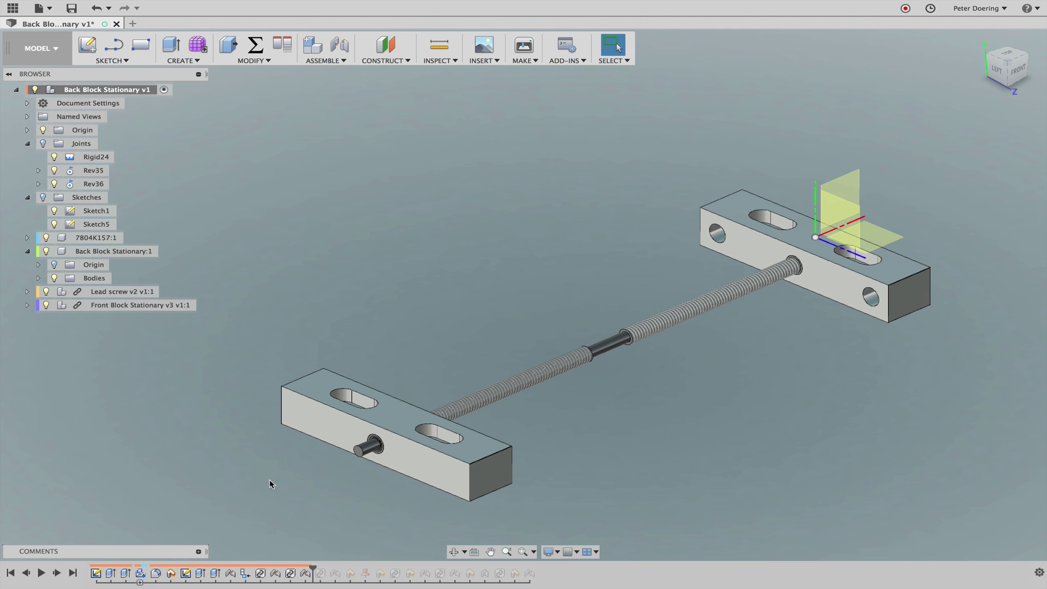
{"action": "left_click", "coordinate": [71, 574]}
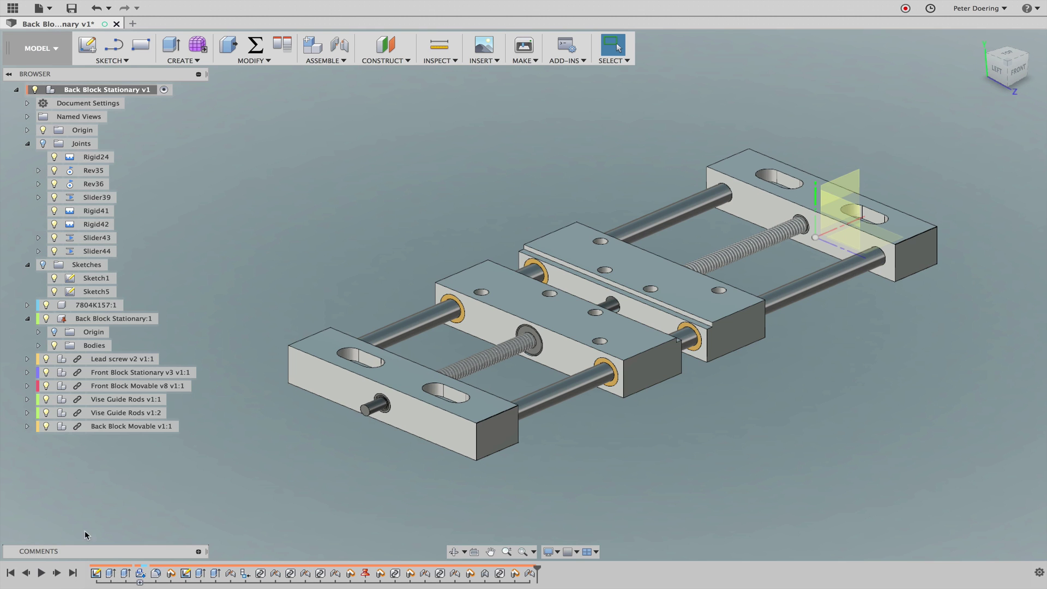
{"action": "middle_click_drag", "start_coordinate": [549, 461], "coordinate": [542, 476]}
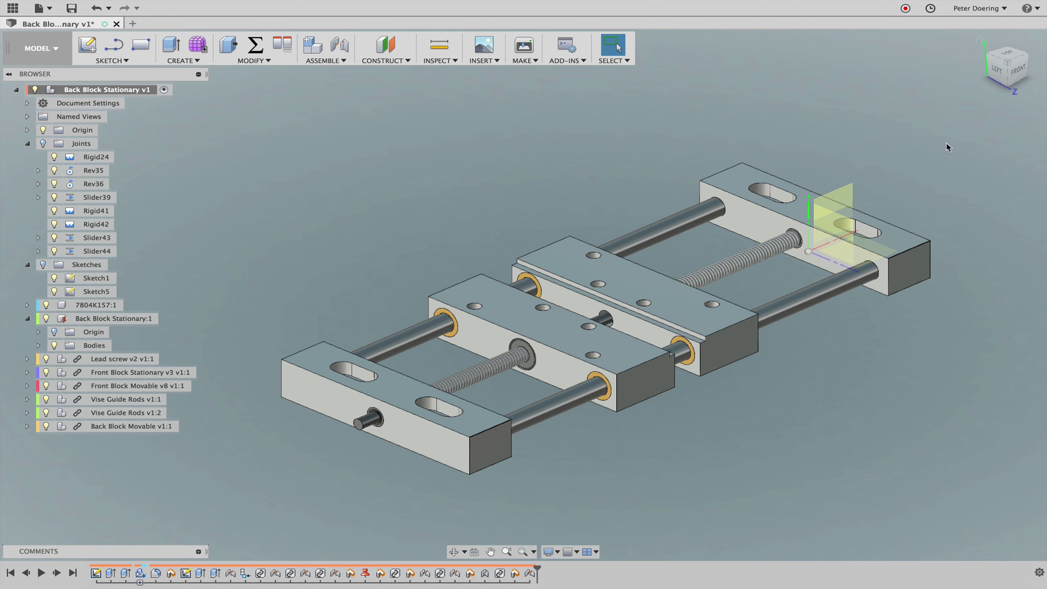
{"action": "left_click", "coordinate": [698, 223]}
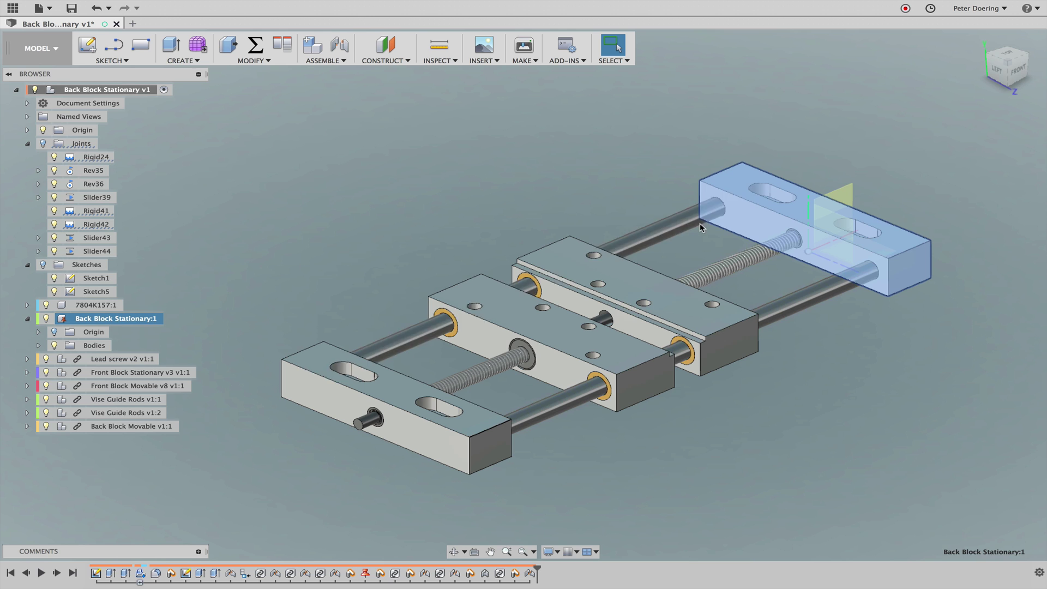
{"action": "left_click", "coordinate": [670, 221]}
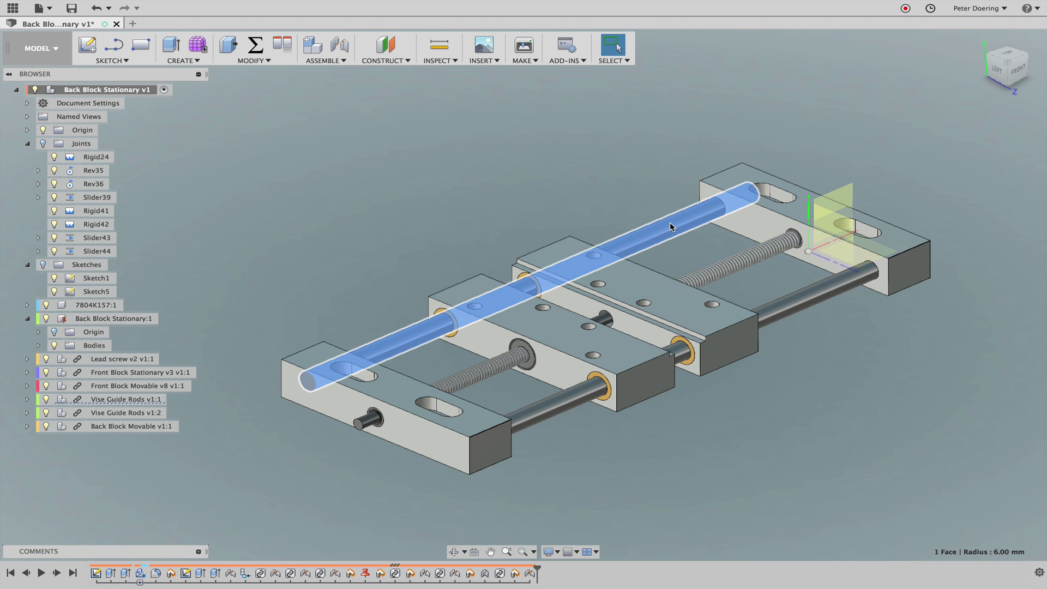
{"action": "double_click", "coordinate": [670, 223]}
{"action": "left_click", "coordinate": [788, 213]}
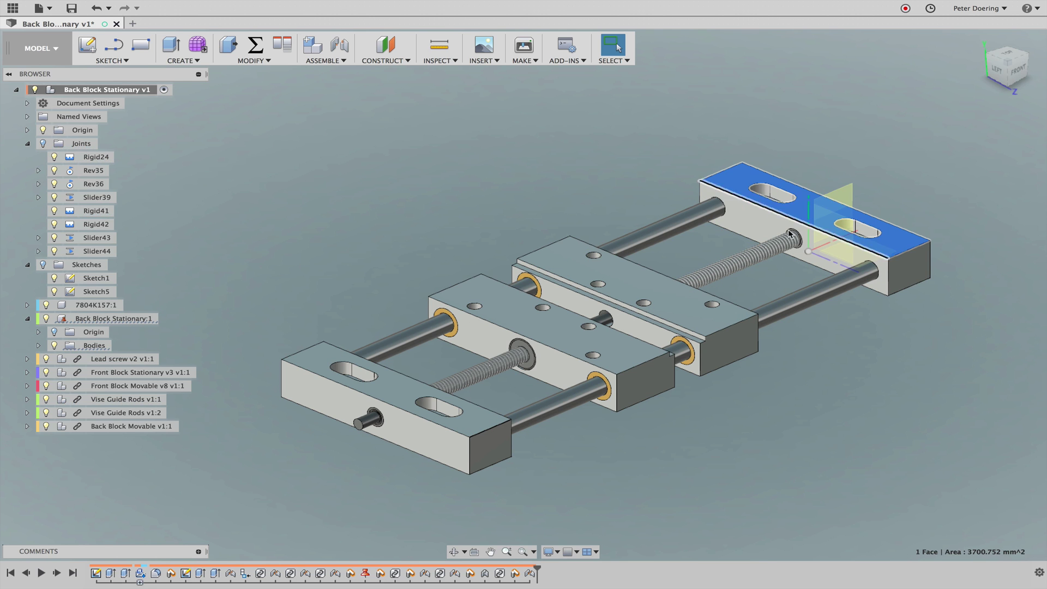
{"action": "left_click", "coordinate": [825, 302]}
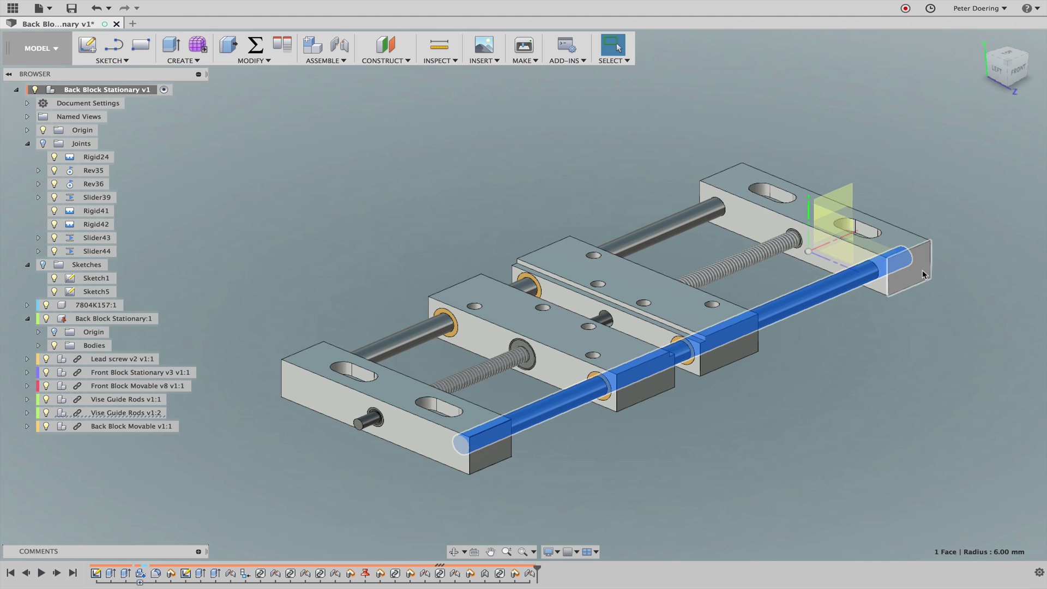
{"action": "left_click", "coordinate": [305, 388]}
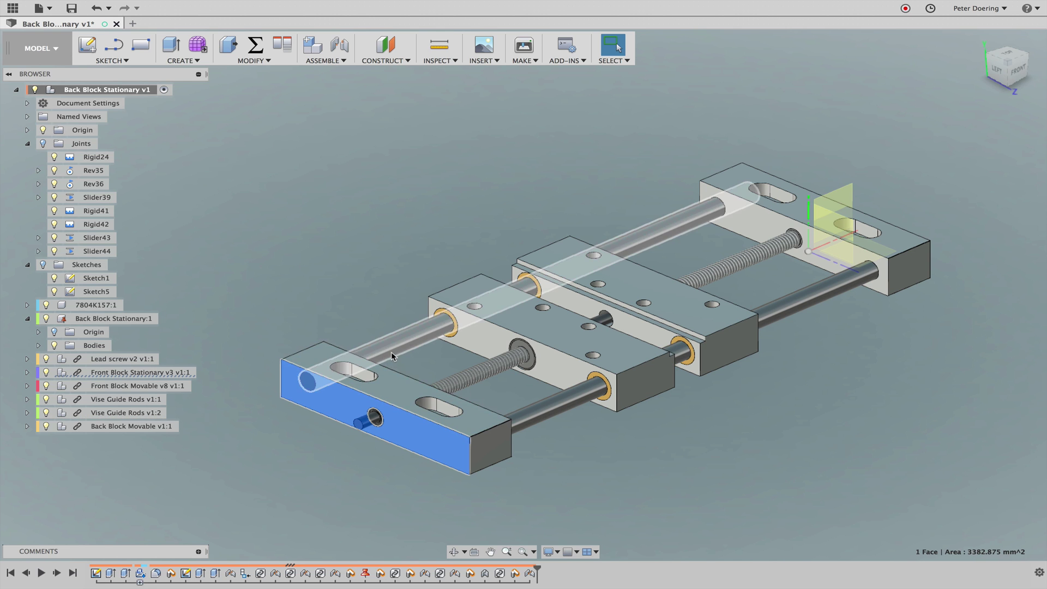
{"action": "left_click", "coordinate": [146, 426]}
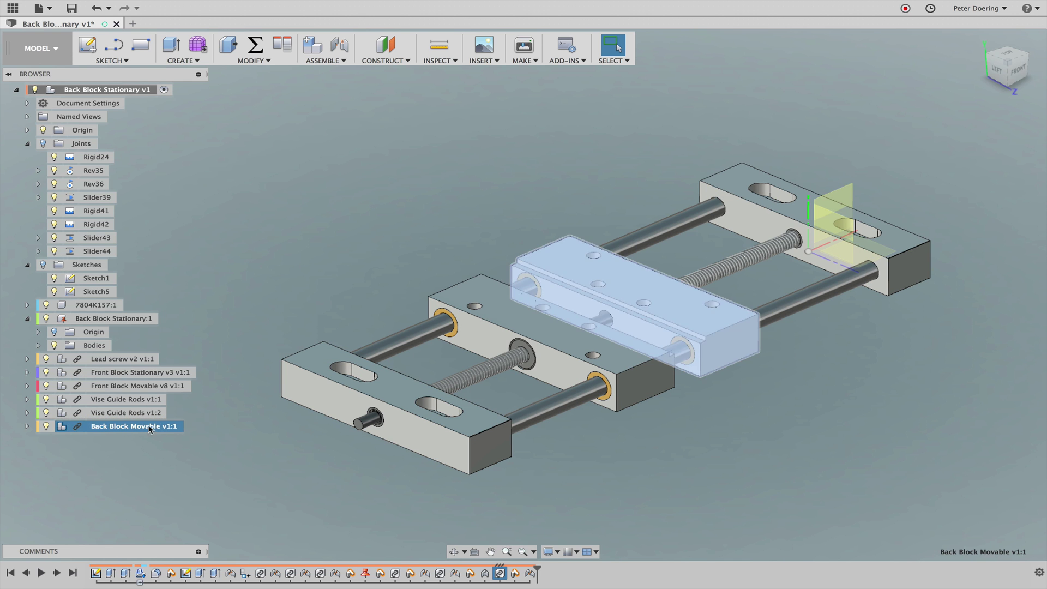
{"action": "left_click", "coordinate": [281, 332]}
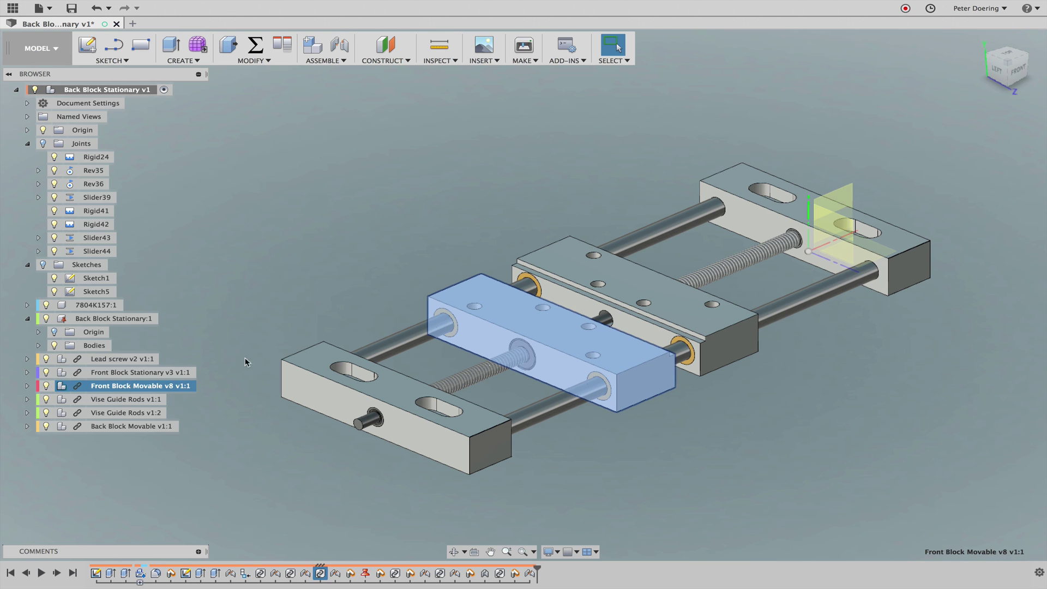
{"action": "left_click", "coordinate": [299, 384]}
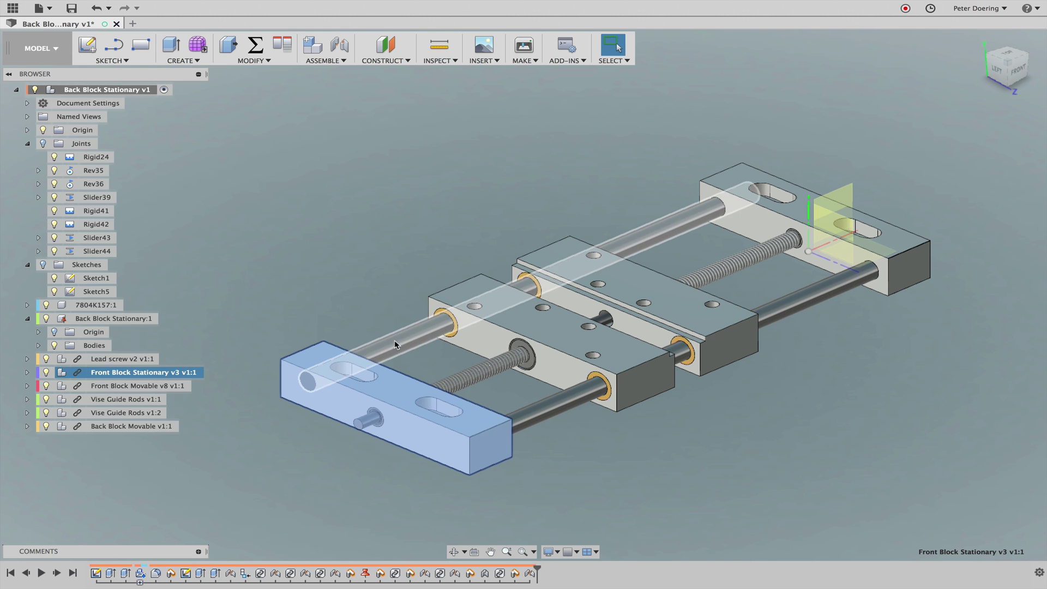
{"action": "left_click", "coordinate": [335, 297]}
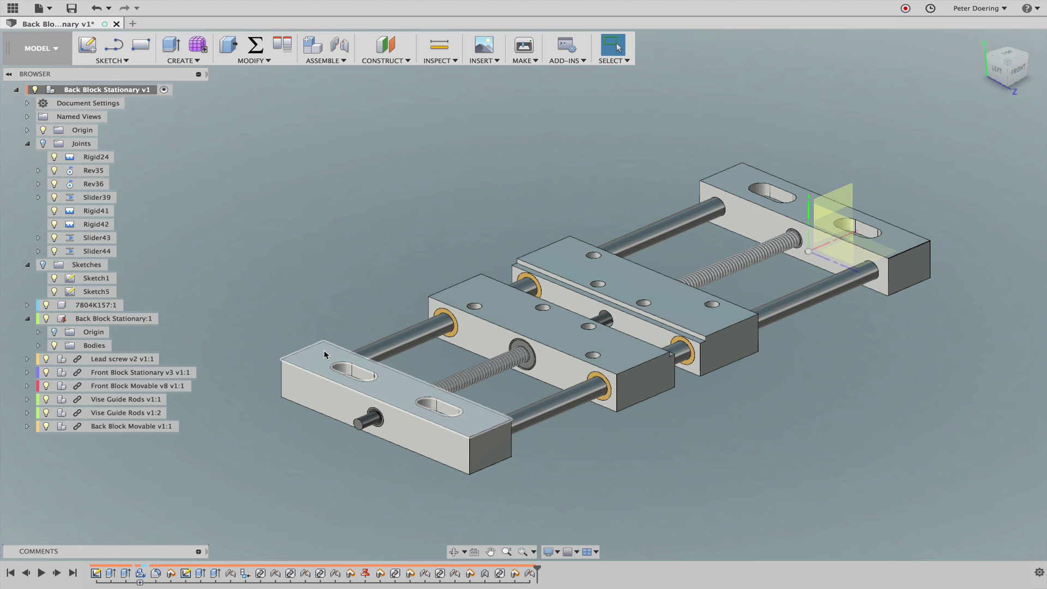
{"action": "double_click", "coordinate": [323, 351]}
{"action": "double_click", "coordinate": [385, 345]}
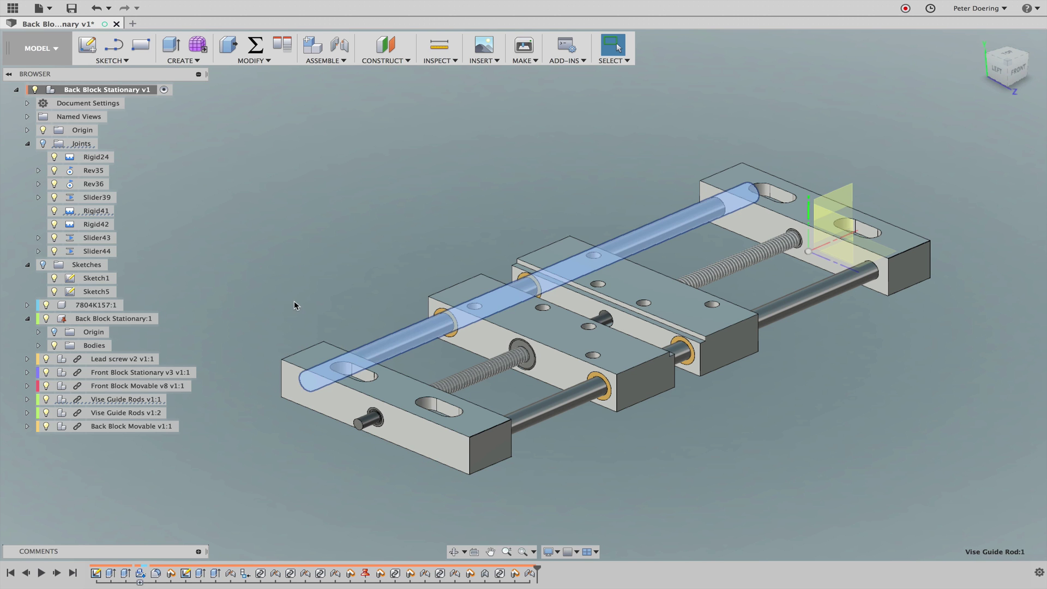
{"action": "left_click", "coordinate": [309, 357]}
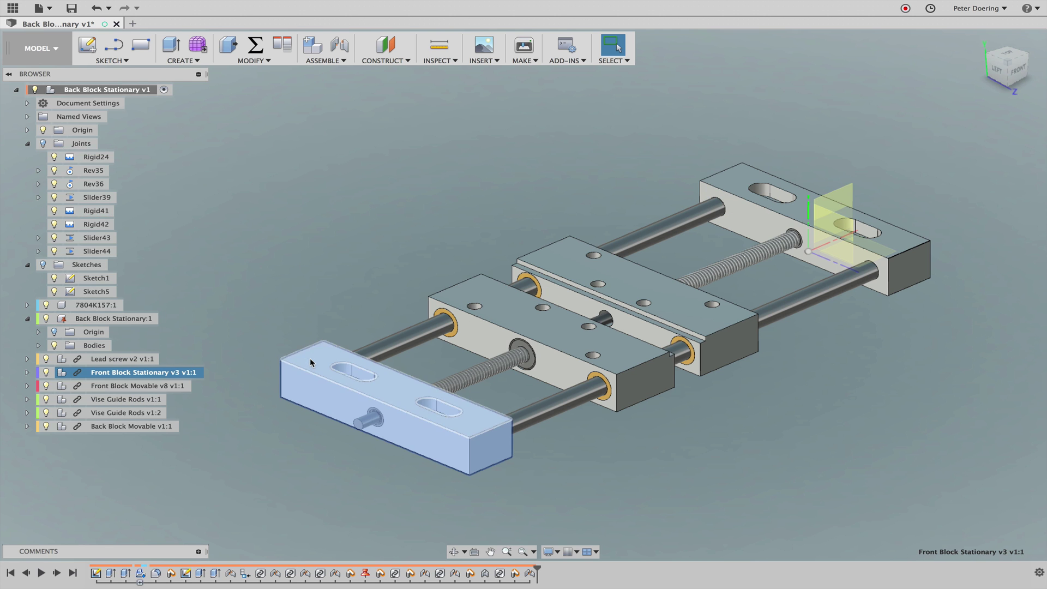
{"action": "left_click", "coordinate": [527, 421]}
{"action": "left_click", "coordinate": [289, 478]}
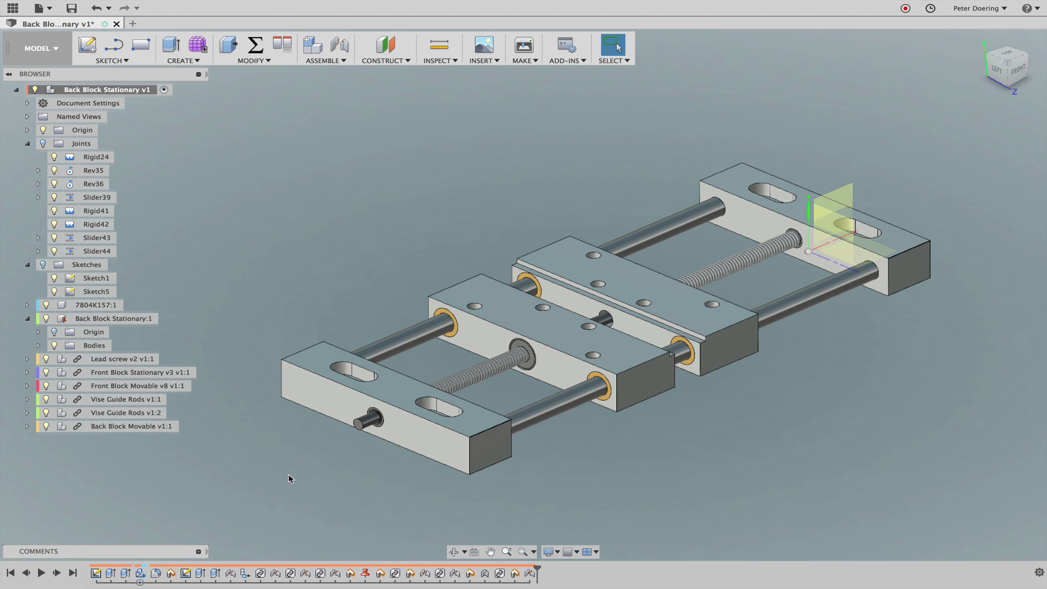
{"action": "middle_click_drag", "start_coordinate": [317, 476], "coordinate": [346, 467]}
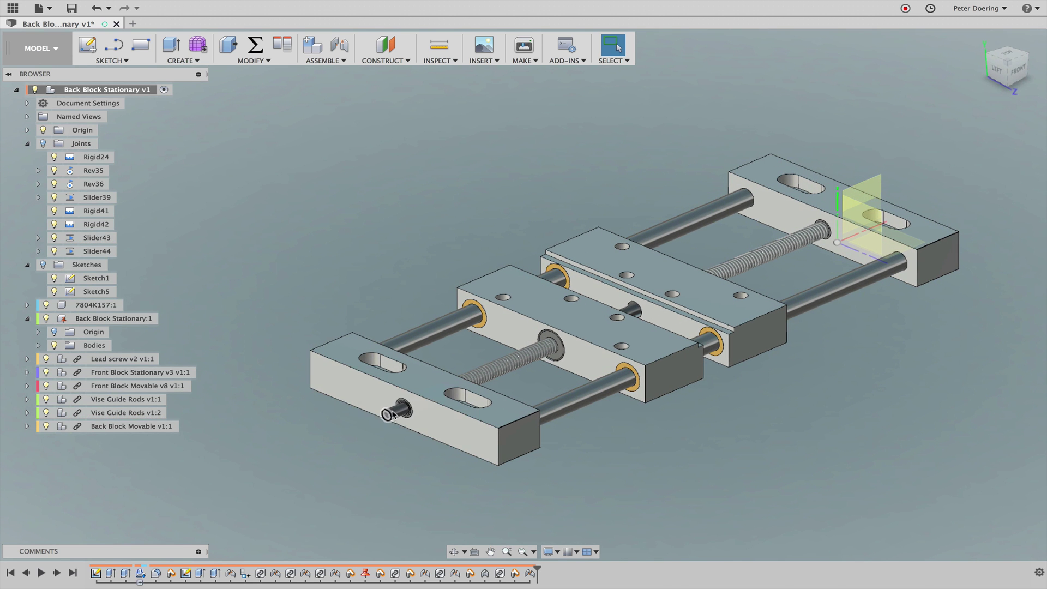
{"action": "middle_click_drag", "start_coordinate": [631, 438], "coordinate": [566, 461]}
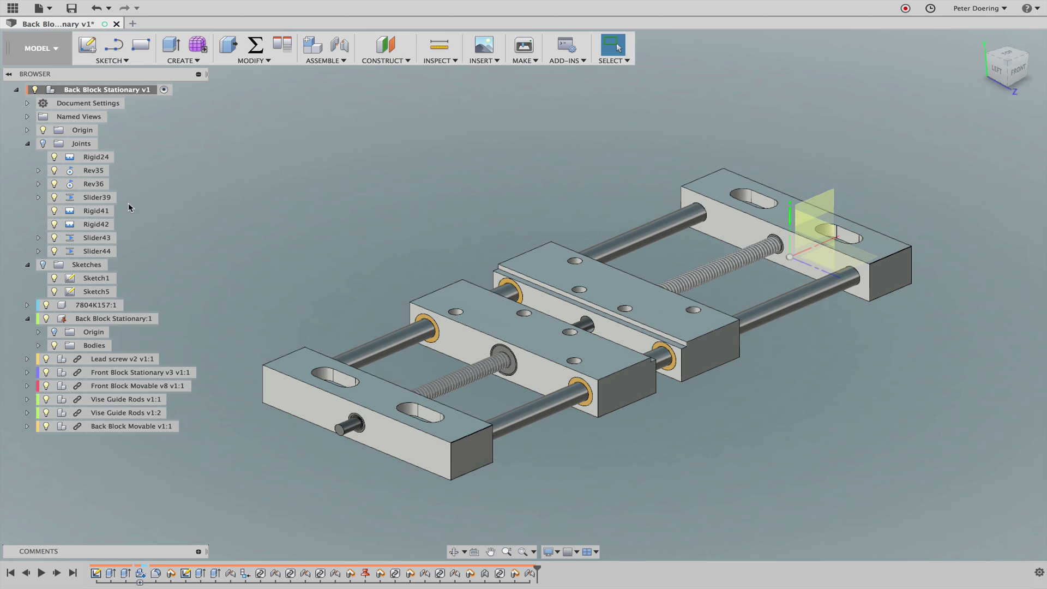
{"action": "left_click", "coordinate": [96, 199]}
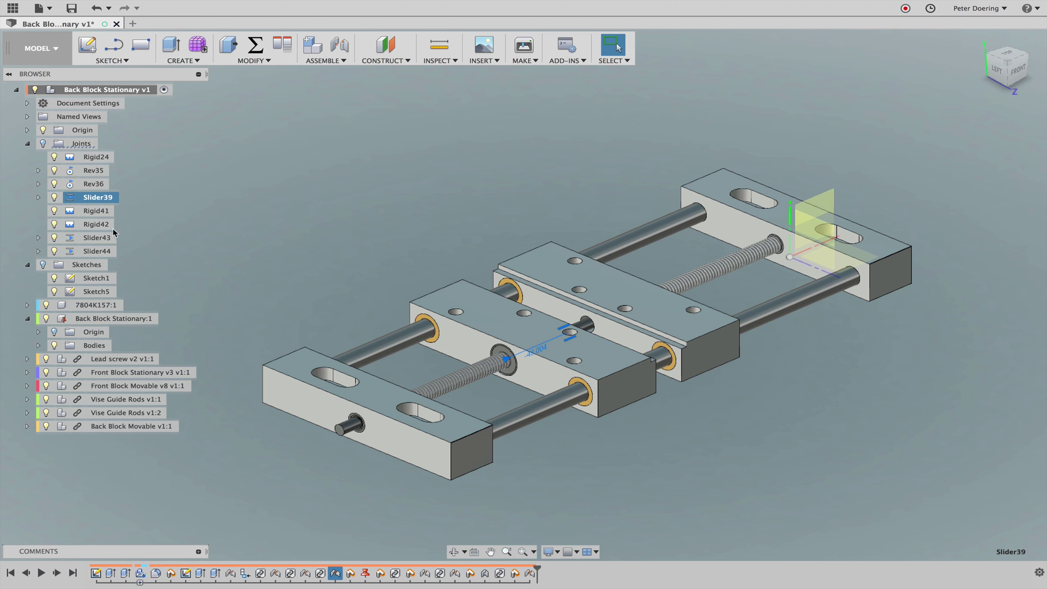
{"action": "left_click", "coordinate": [106, 241]}
{"action": "left_click", "coordinate": [98, 251]}
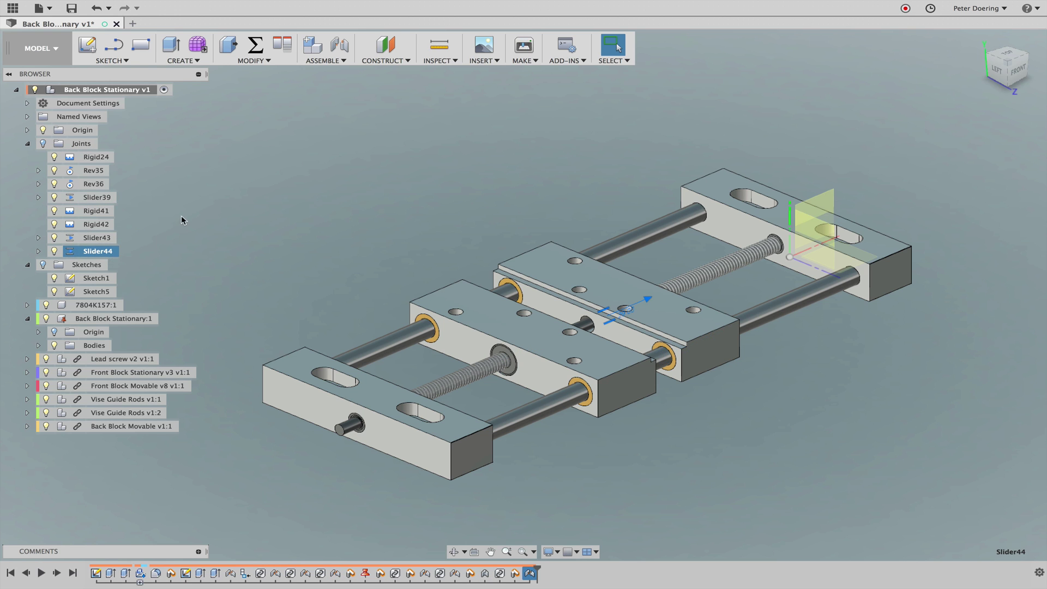
{"action": "right_click", "coordinate": [102, 199]}
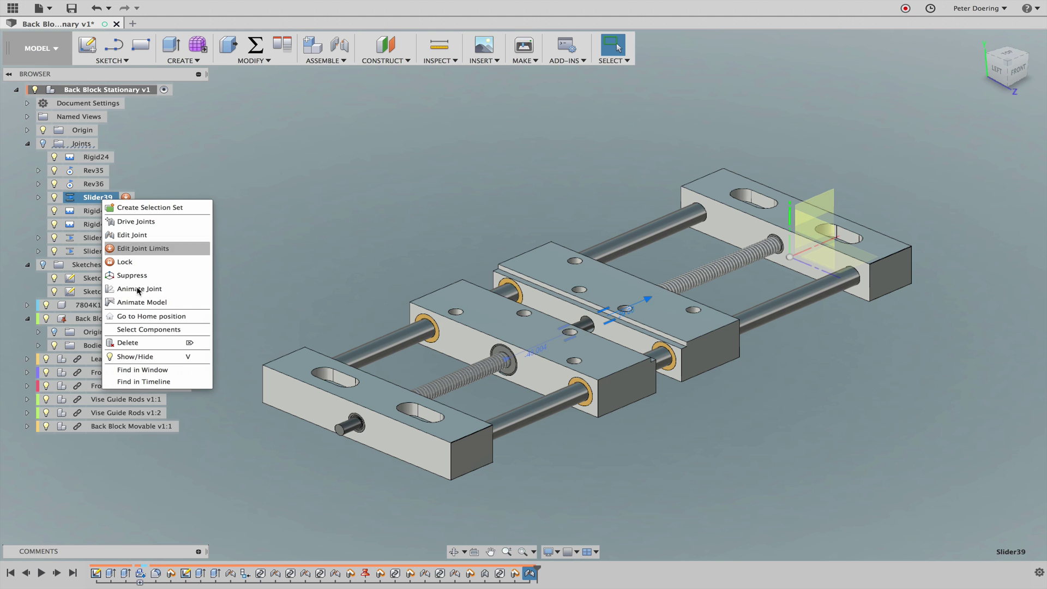
{"action": "left_click", "coordinate": [146, 329]}
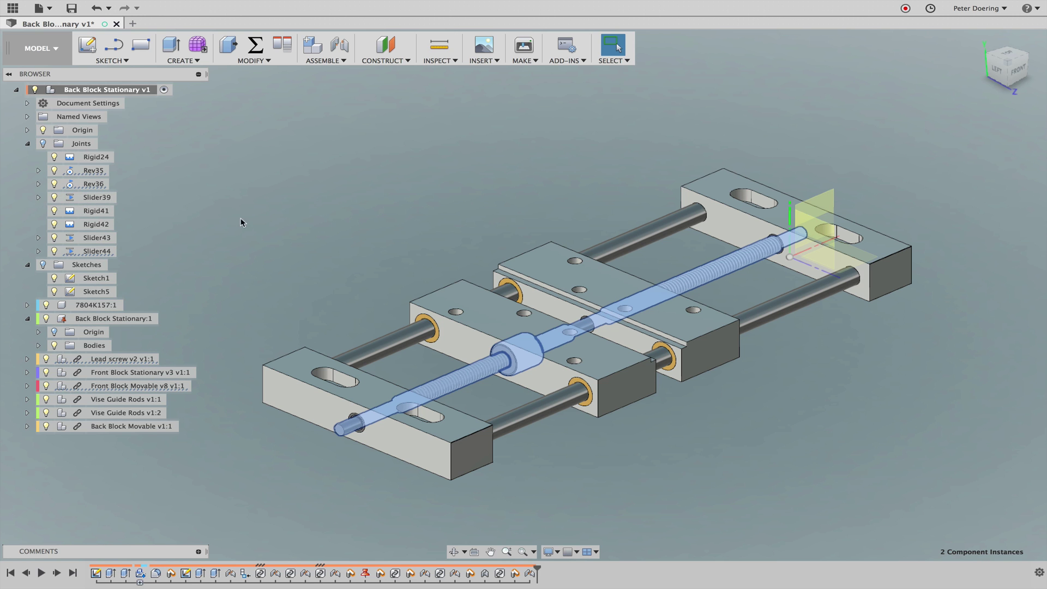
{"action": "scroll", "coordinate": [573, 327], "scroll_direction": "up", "scroll_amount": 5}
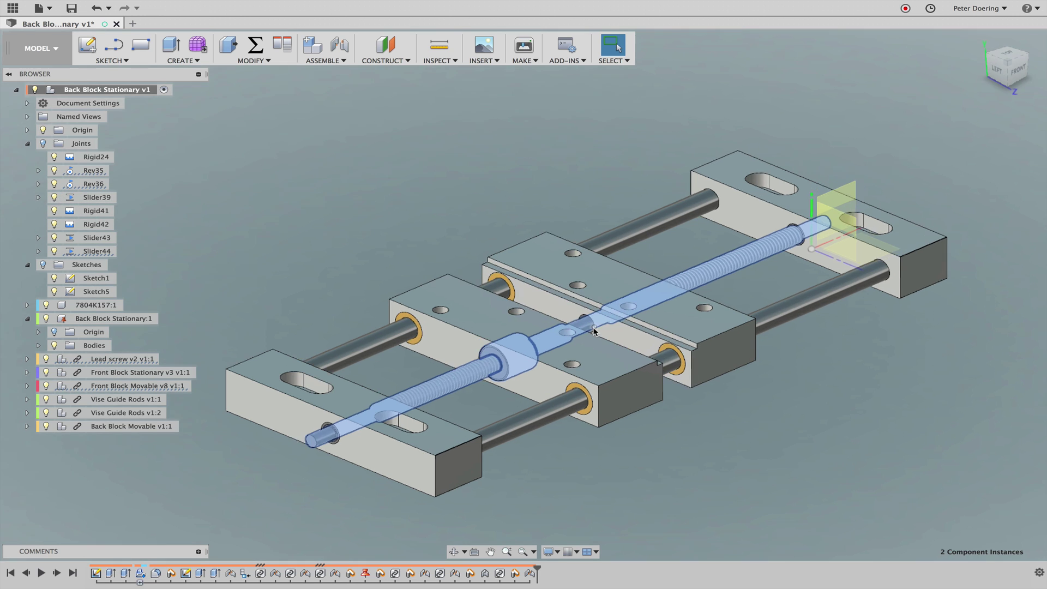
{"action": "scroll", "coordinate": [567, 311], "scroll_direction": "down", "scroll_amount": 3}
{"action": "scroll", "coordinate": [556, 295], "scroll_direction": "down", "scroll_amount": 5}
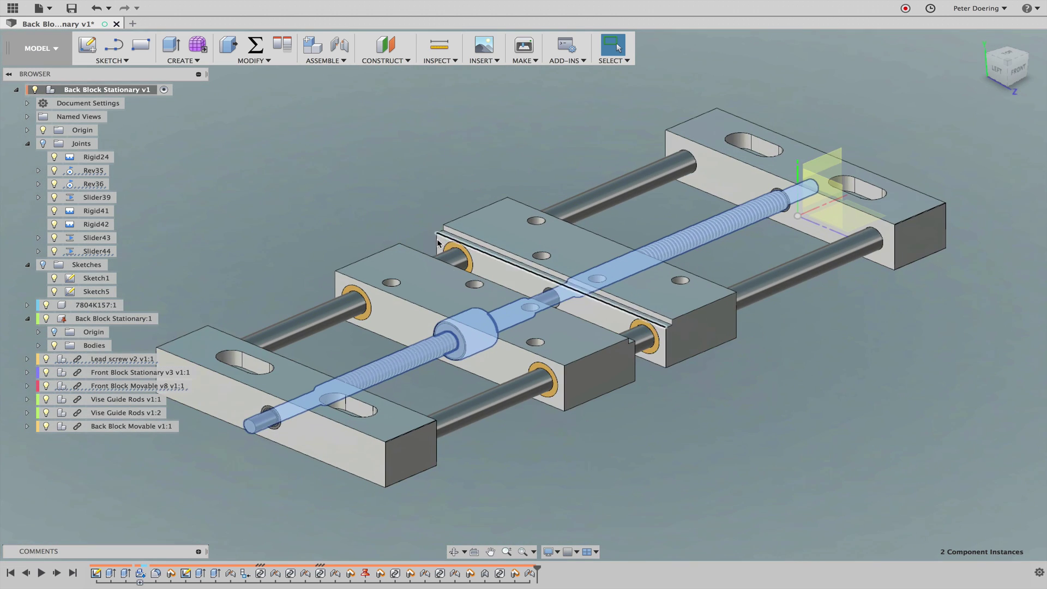
{"action": "scroll", "coordinate": [390, 235], "scroll_direction": "down", "scroll_amount": 3}
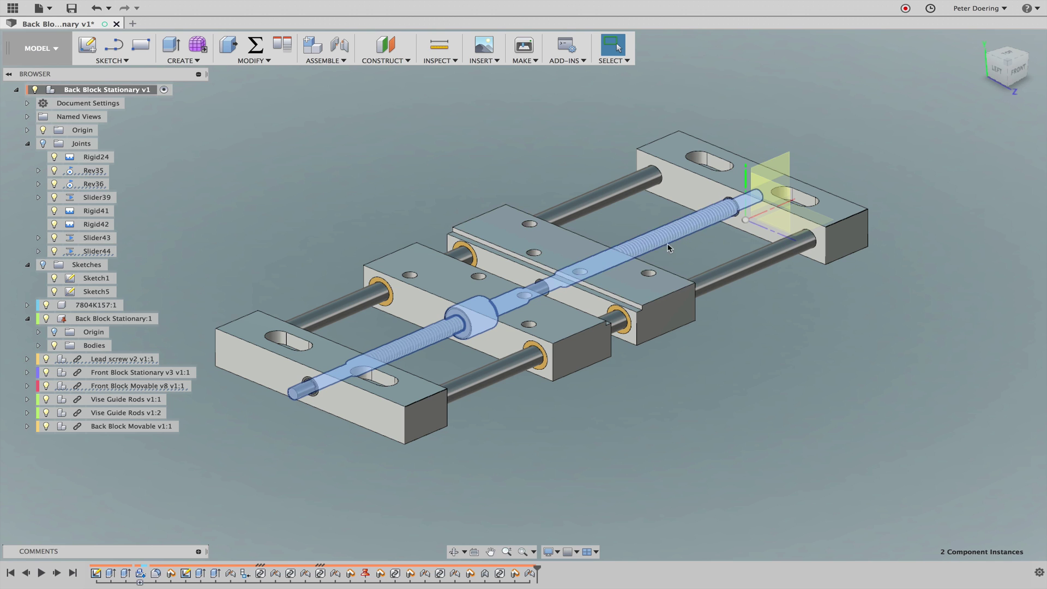
{"action": "left_click", "coordinate": [367, 171]}
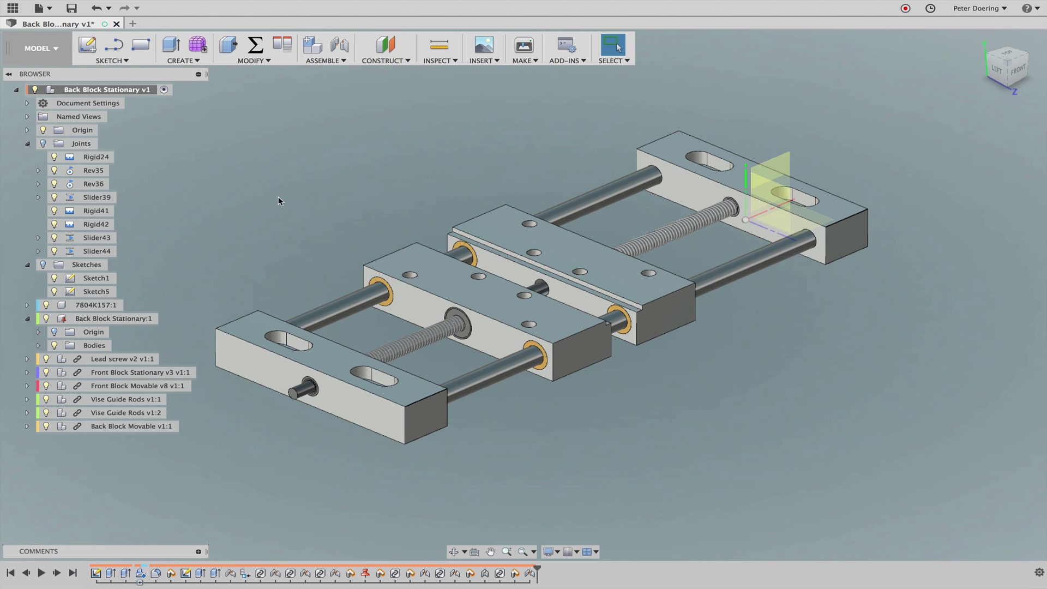
- Slide the front movable block along the guide rods until it meets the back movable block
{"action": "mouse_move", "coordinate": [278, 197]}
{"action": "middle_mouse_down"}
{"action": "mouse_move", "coordinate": [295, 181]}
{"action": "mouse_move", "coordinate": [290, 188]}
{"action": "middle_mouse_up"}
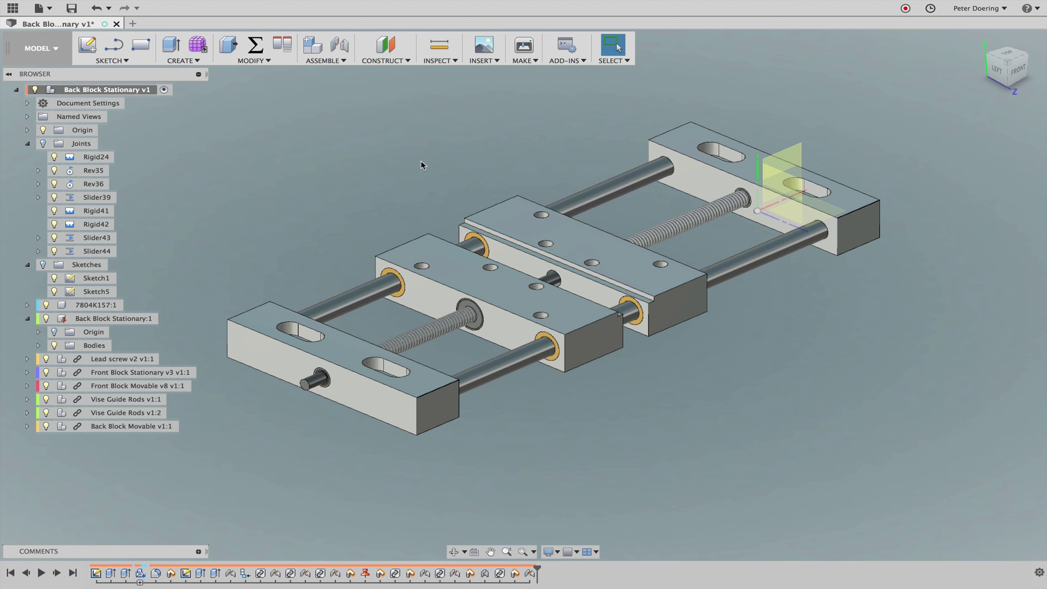
{"action": "middle_click_drag", "start_coordinate": [403, 163], "coordinate": [390, 166]}
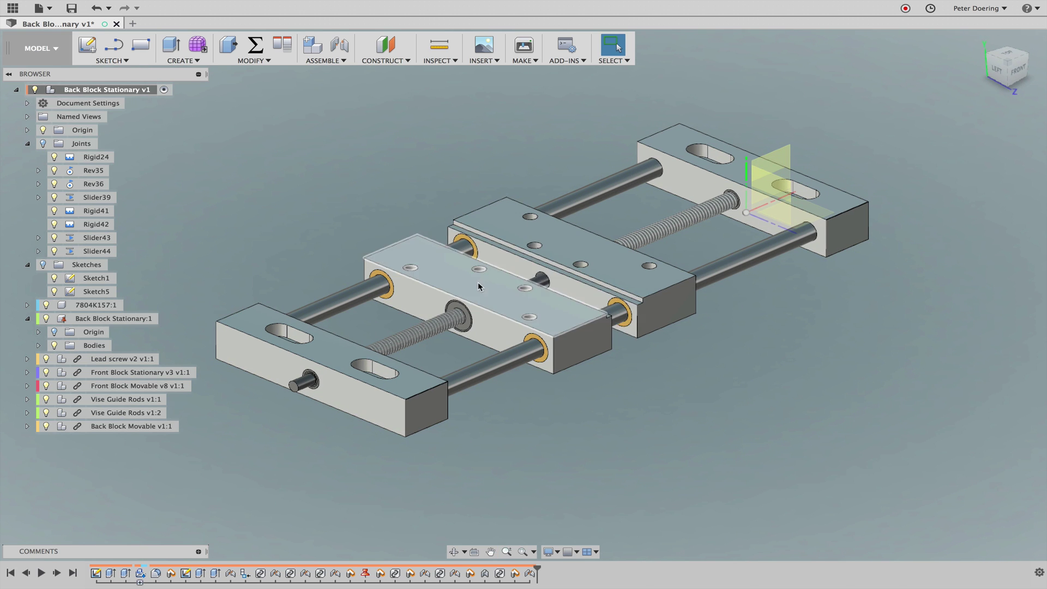
{"action": "left_click_drag", "start_coordinate": [478, 282], "coordinate": [549, 246]}
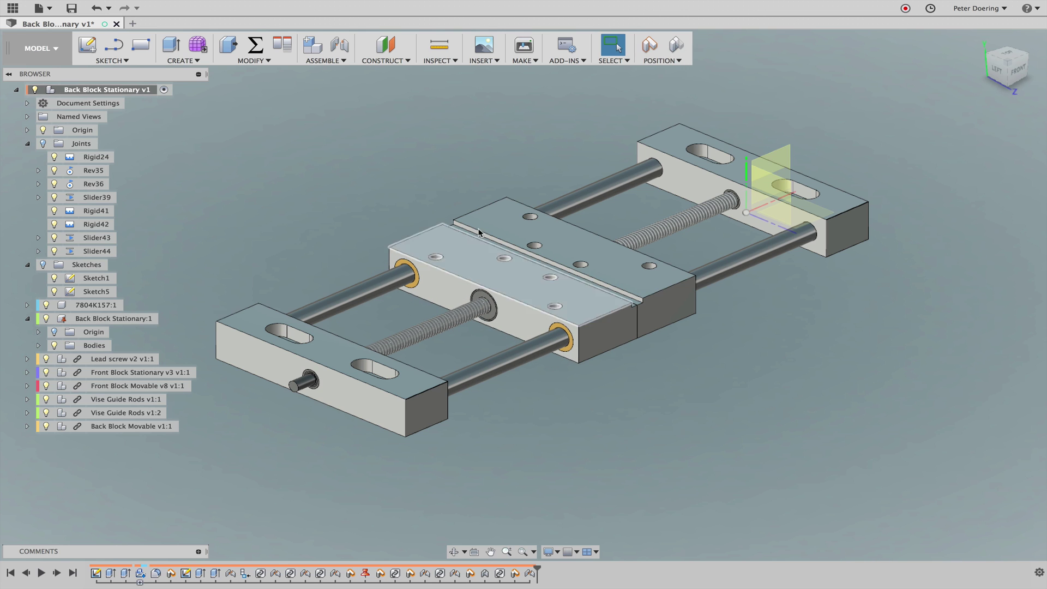
- Link Slider43 and Slider44 with a reversed Motion Link, capturing the moved block position
{"action": "left_click", "coordinate": [329, 60]}
{"action": "left_click", "coordinate": [345, 146]}
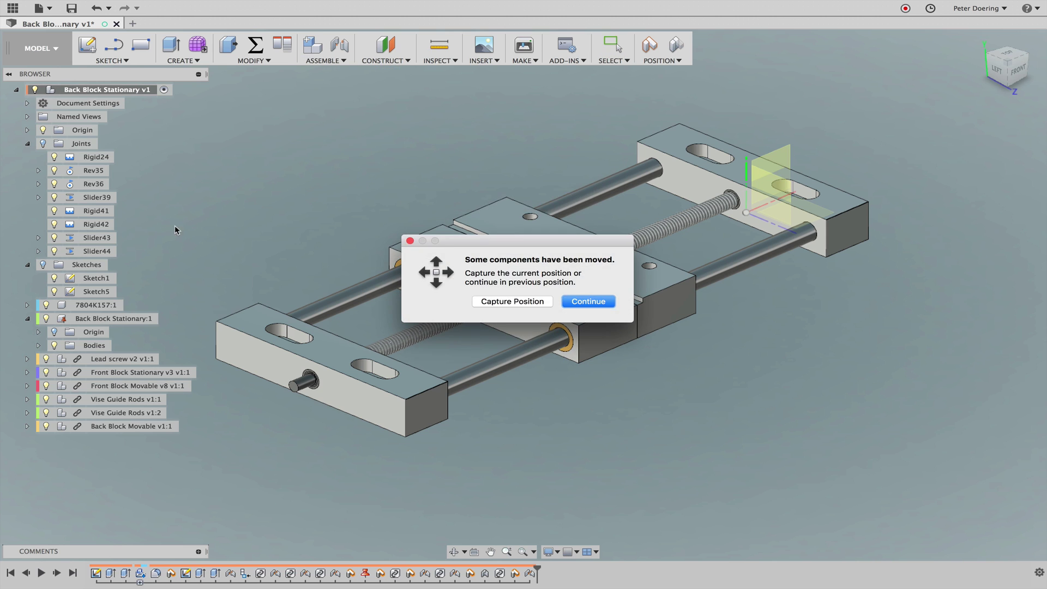
{"action": "left_click", "coordinate": [537, 304]}
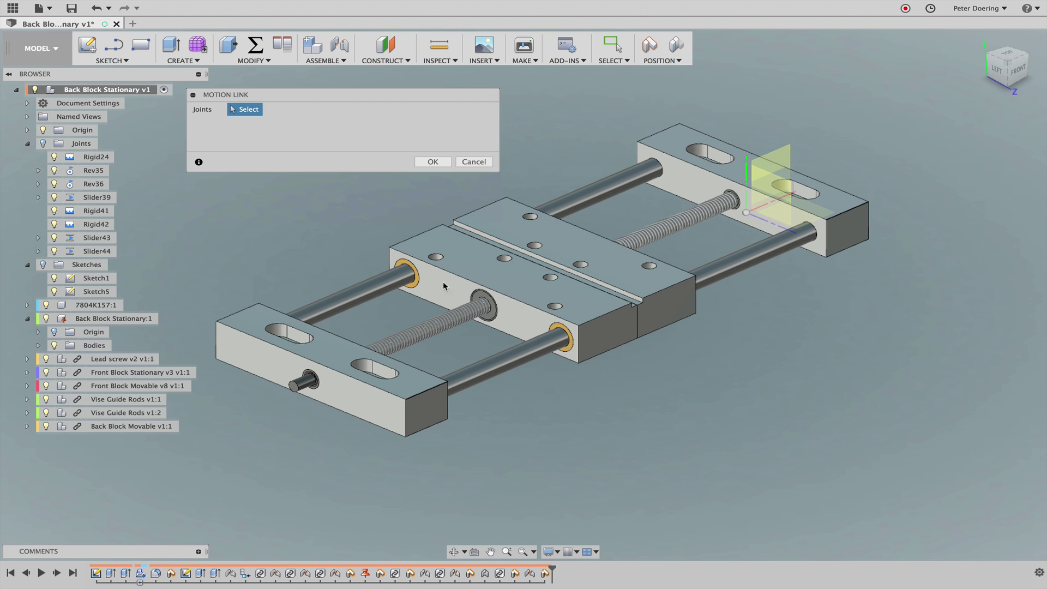
{"action": "left_click", "coordinate": [103, 238]}
{"action": "left_click", "coordinate": [101, 251]}
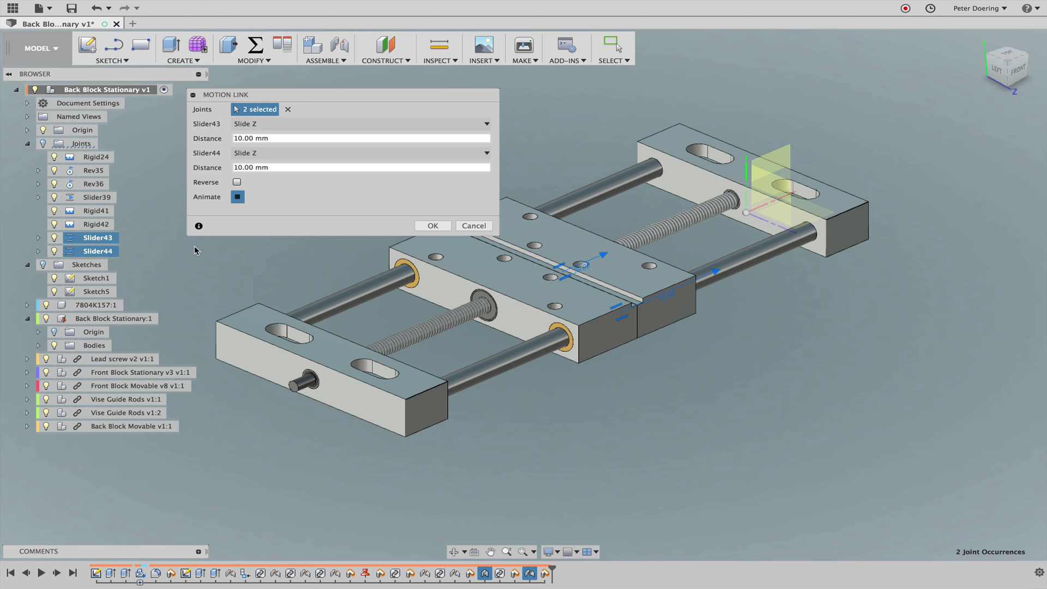
{"action": "left_click", "coordinate": [236, 182]}
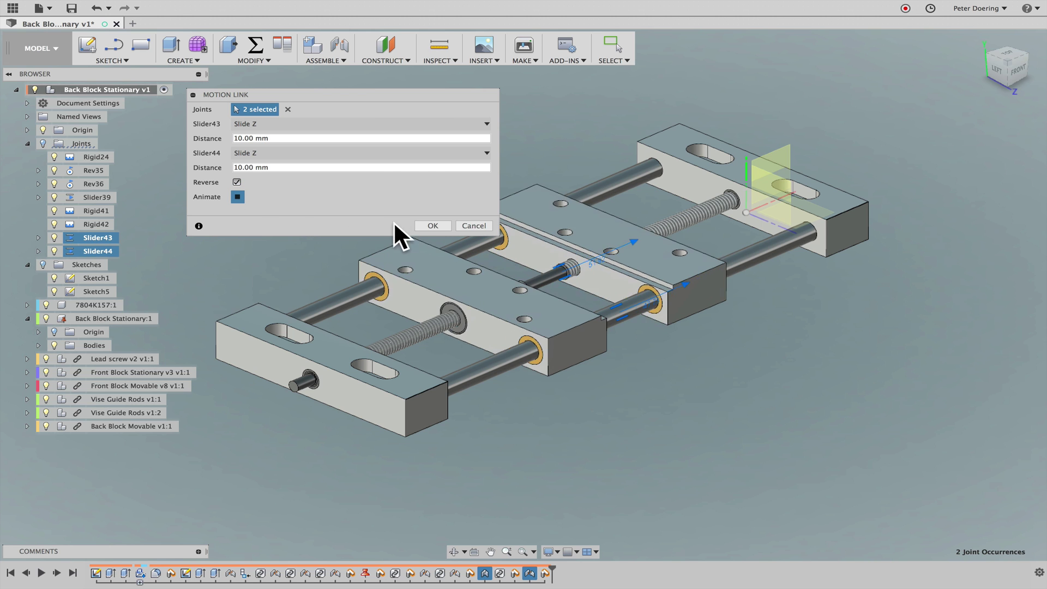
{"action": "left_click", "coordinate": [433, 227]}
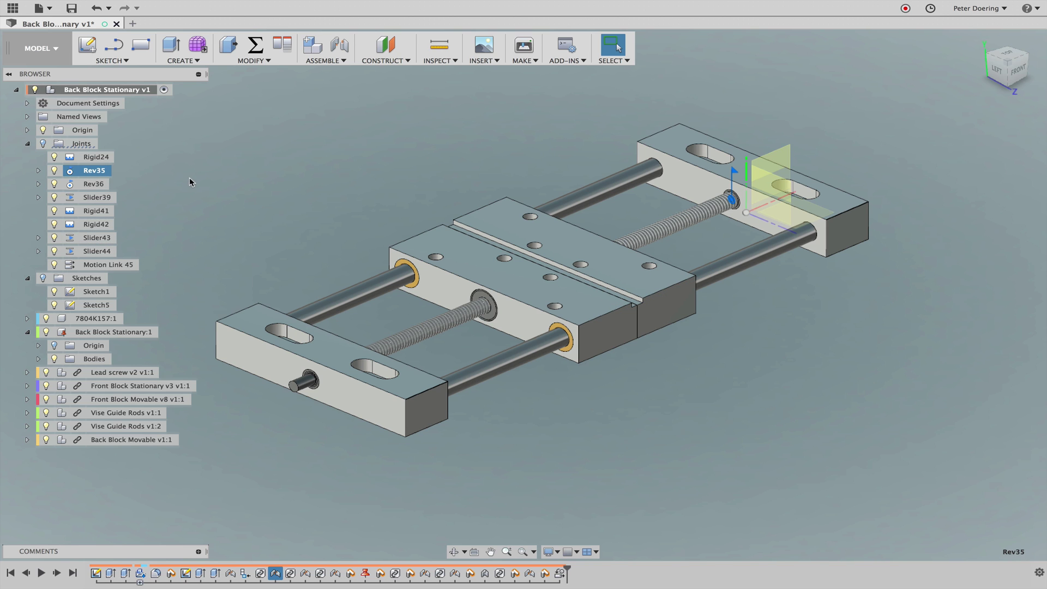
{"action": "mouse_move", "coordinate": [93, 172]}
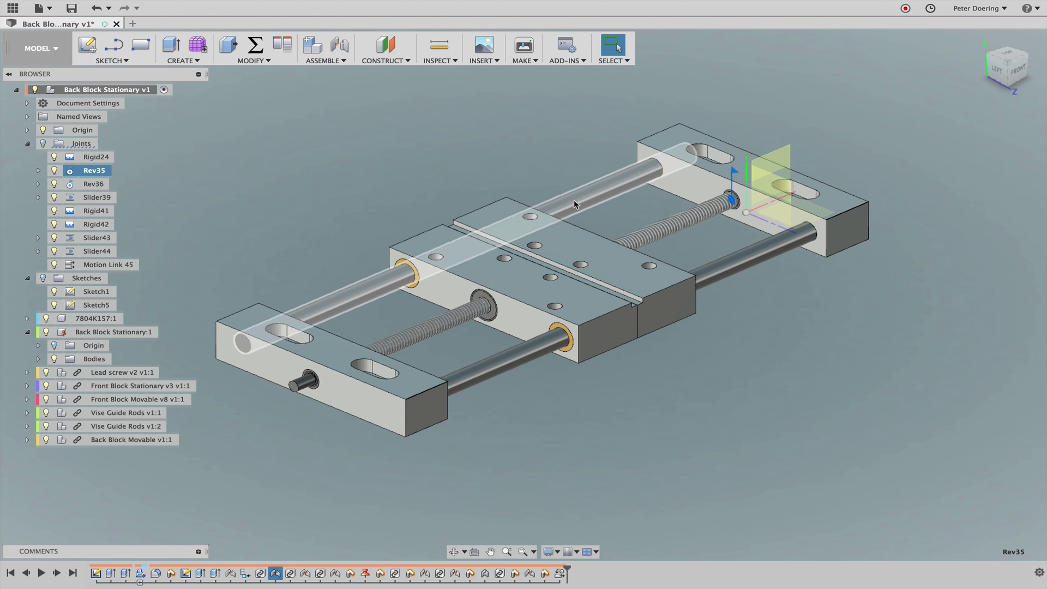
{"action": "left_click", "coordinate": [498, 160]}
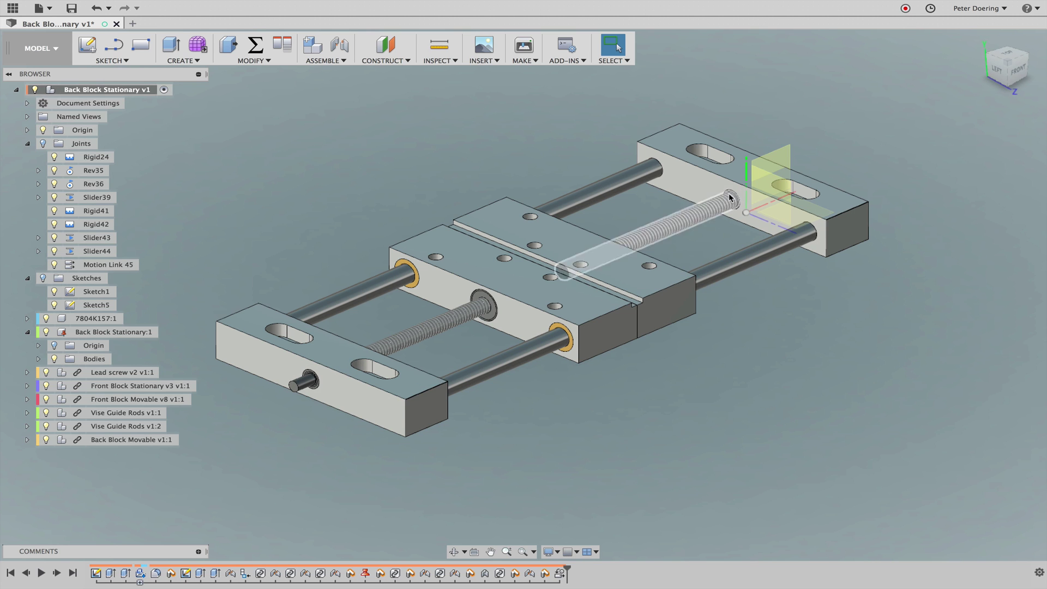
{"action": "left_click", "coordinate": [109, 170]}
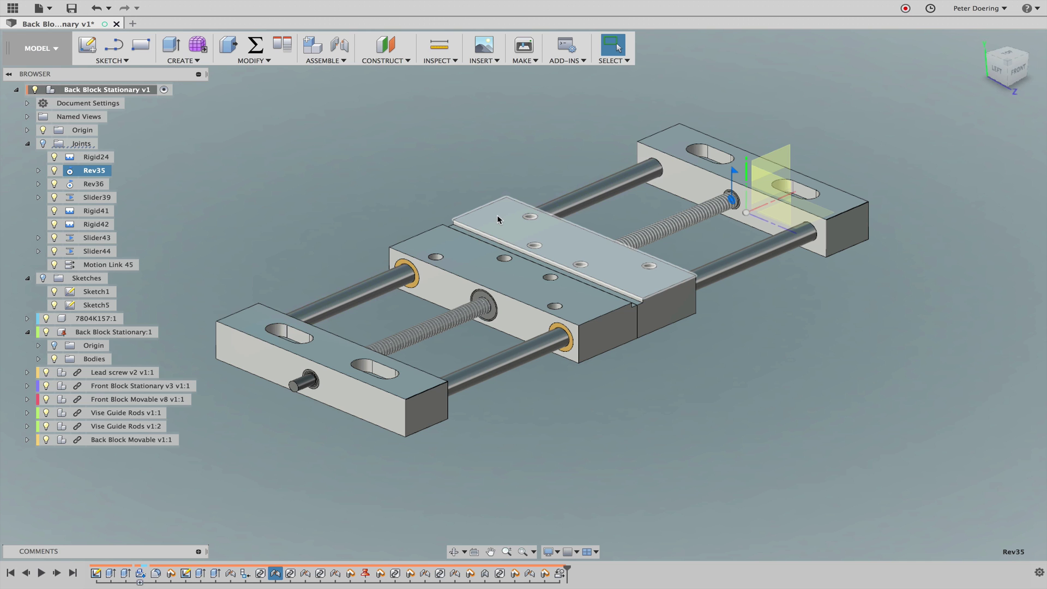
{"action": "left_click", "coordinate": [421, 179]}
{"action": "middle_click_drag", "start_coordinate": [422, 178], "coordinate": [444, 192]}
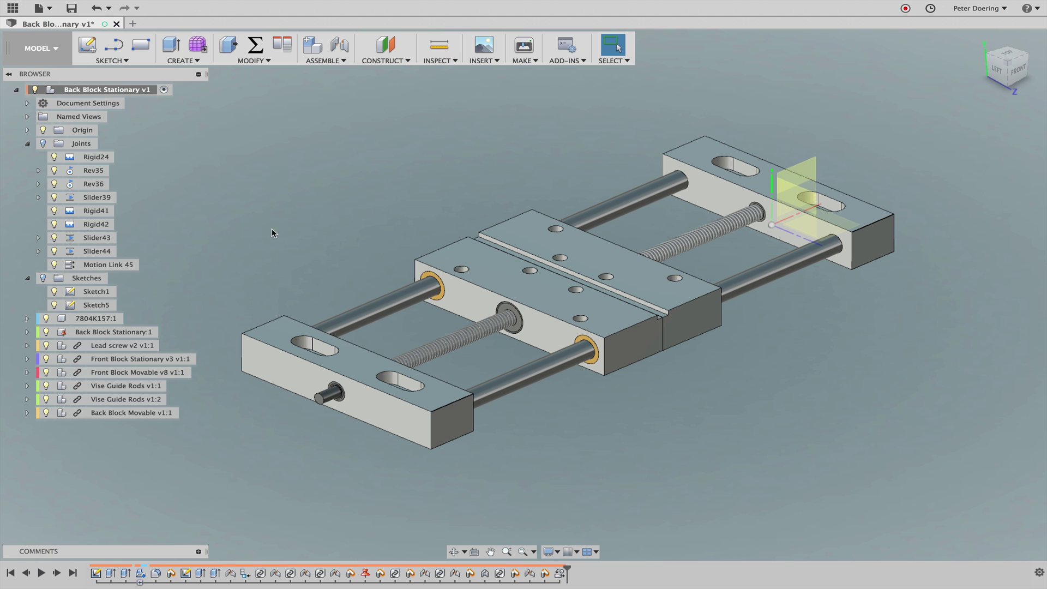
- Open Front Block Stationary v3 in its own tab and select parts 7804K157:1 and 7804K157:2
{"action": "right_click", "coordinate": [99, 359]}
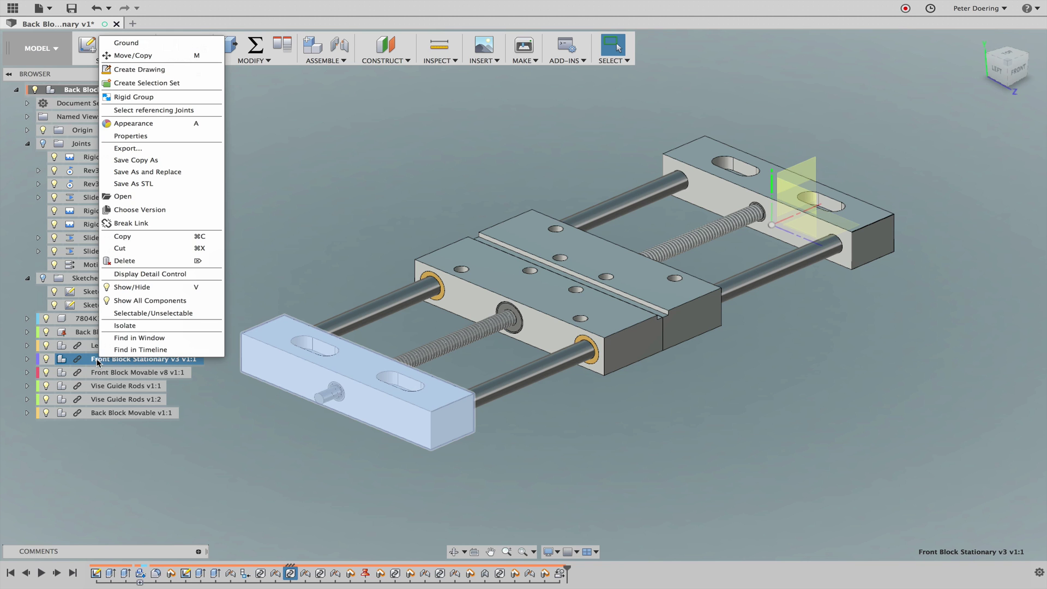
{"action": "left_click", "coordinate": [158, 200]}
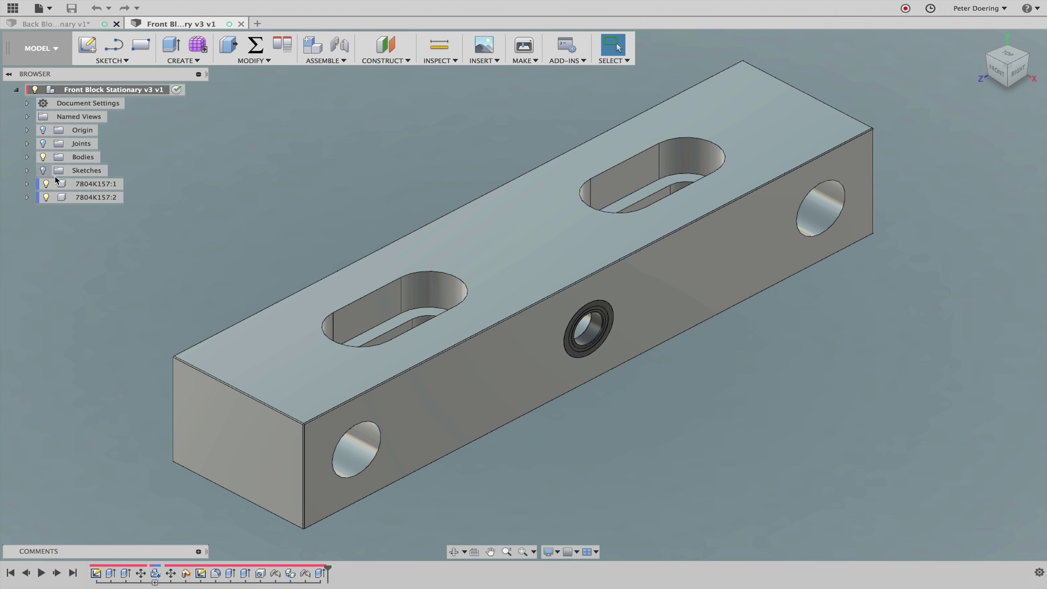
{"action": "left_click", "coordinate": [98, 183]}
{"action": "left_click", "coordinate": [96, 197]}
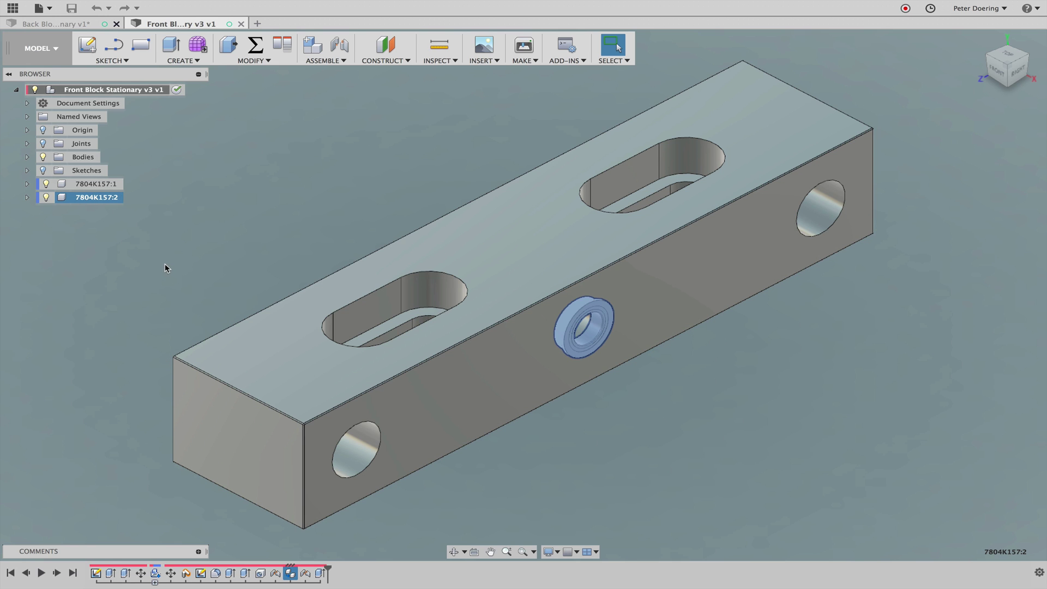
- Clear the selection and expand components 7804K157:1 and 7804K157:2 in the browser
{"action": "left_click", "coordinate": [299, 221]}
{"action": "scroll", "coordinate": [302, 221], "scroll_direction": "down", "scroll_amount": 1}
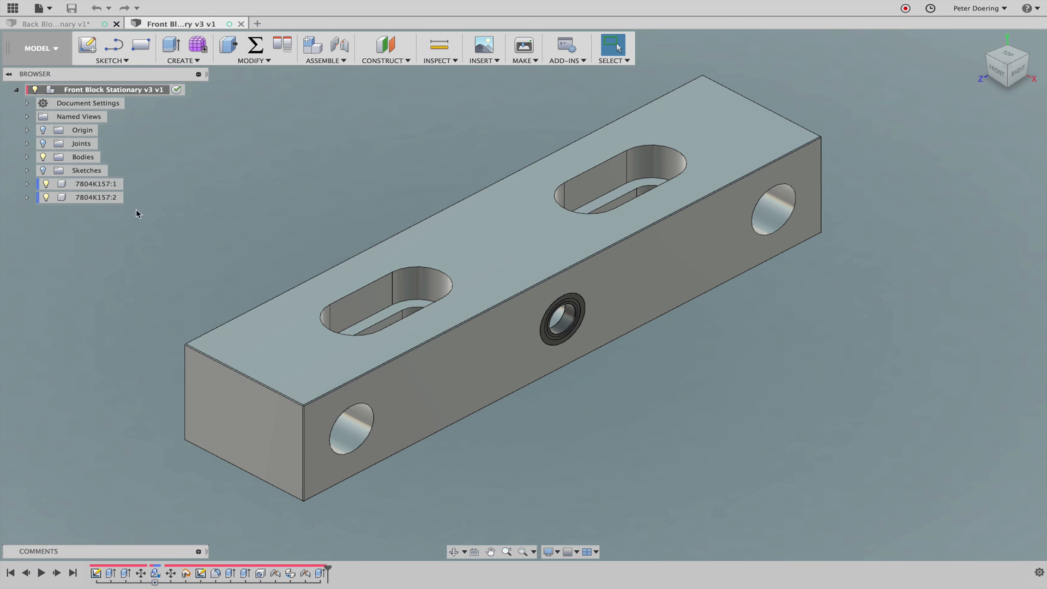
{"action": "left_click", "coordinate": [27, 184]}
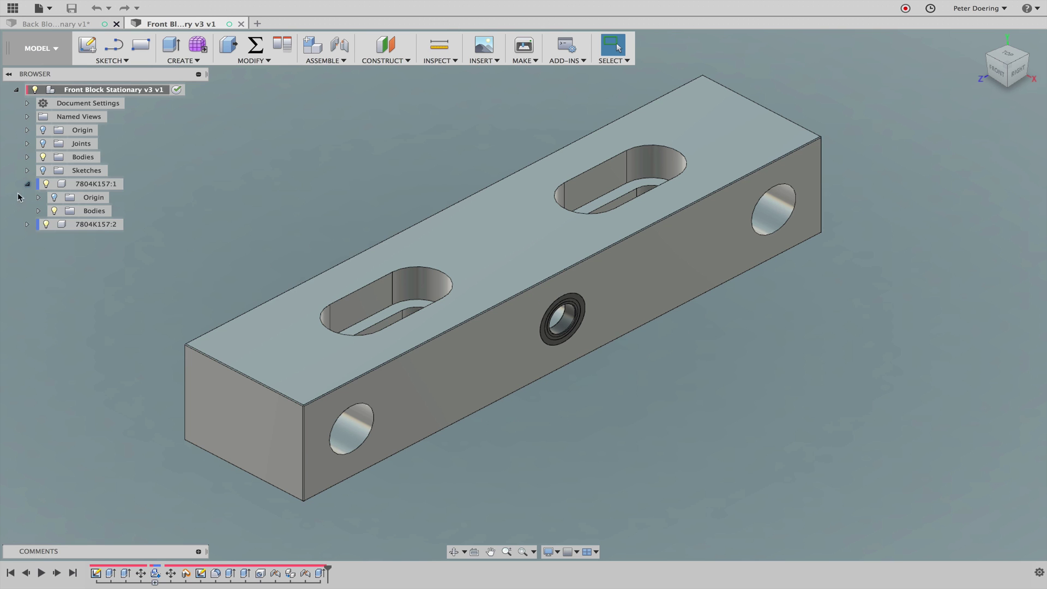
{"action": "left_click", "coordinate": [26, 224]}
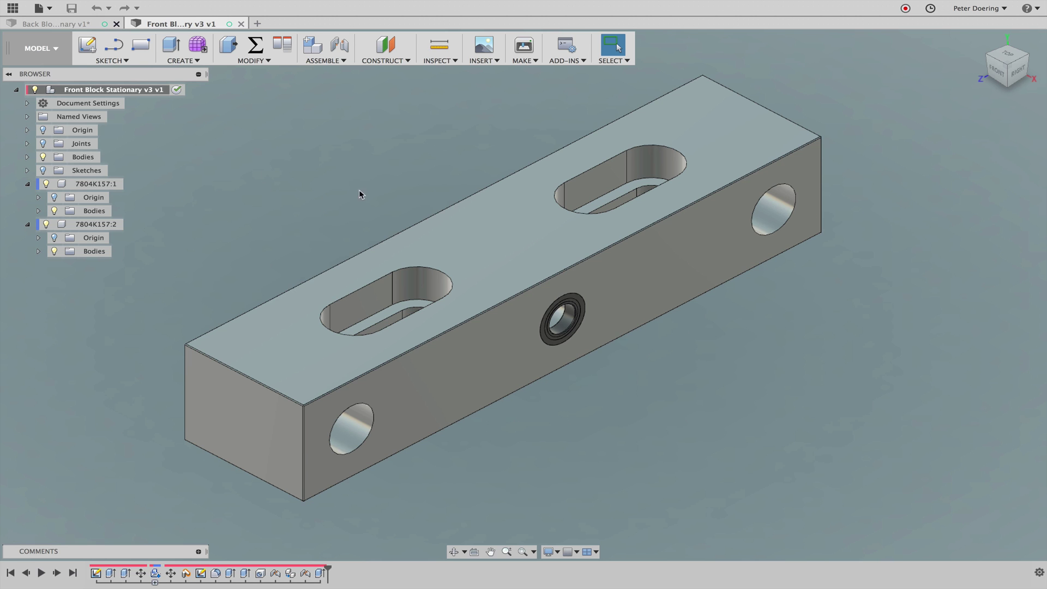
- Toggle the Origin folder, select the top-level and 7804K157:2 Origin entries, then deselect
{"action": "left_click", "coordinate": [26, 130]}
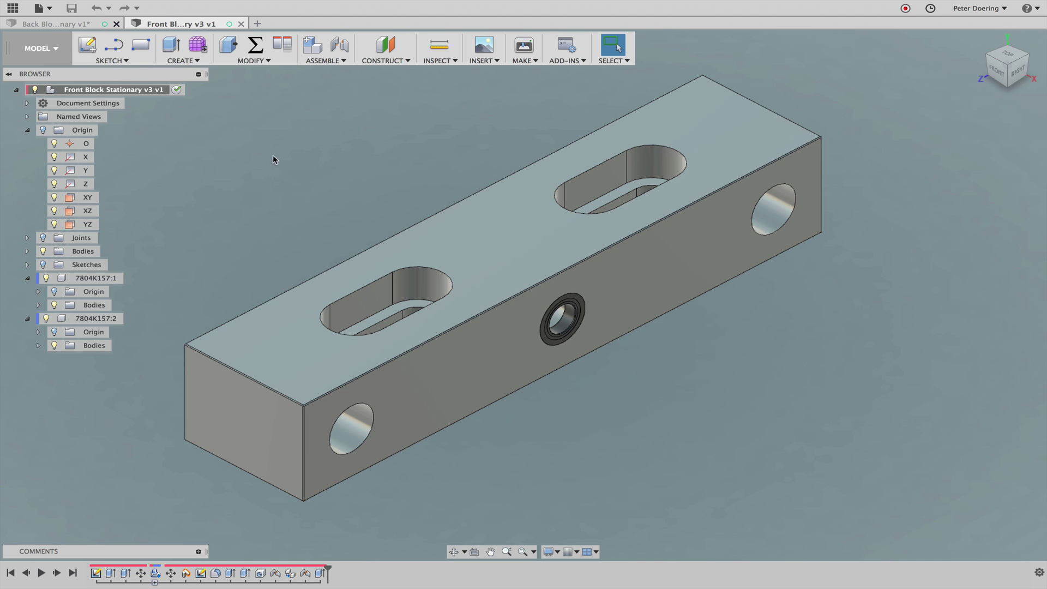
{"action": "left_click", "coordinate": [27, 130]}
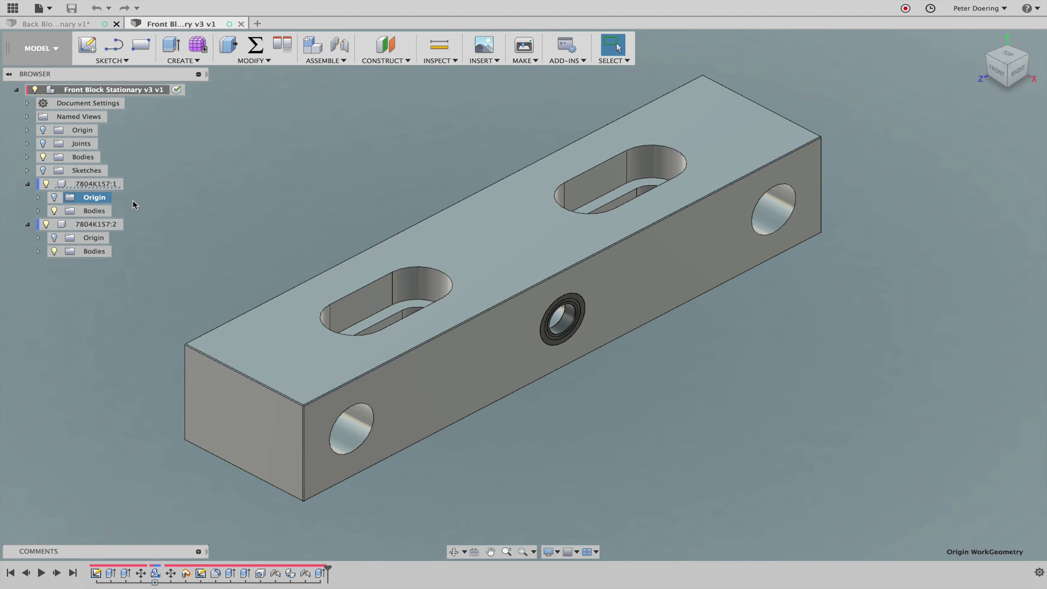
{"action": "left_click", "coordinate": [91, 133]}
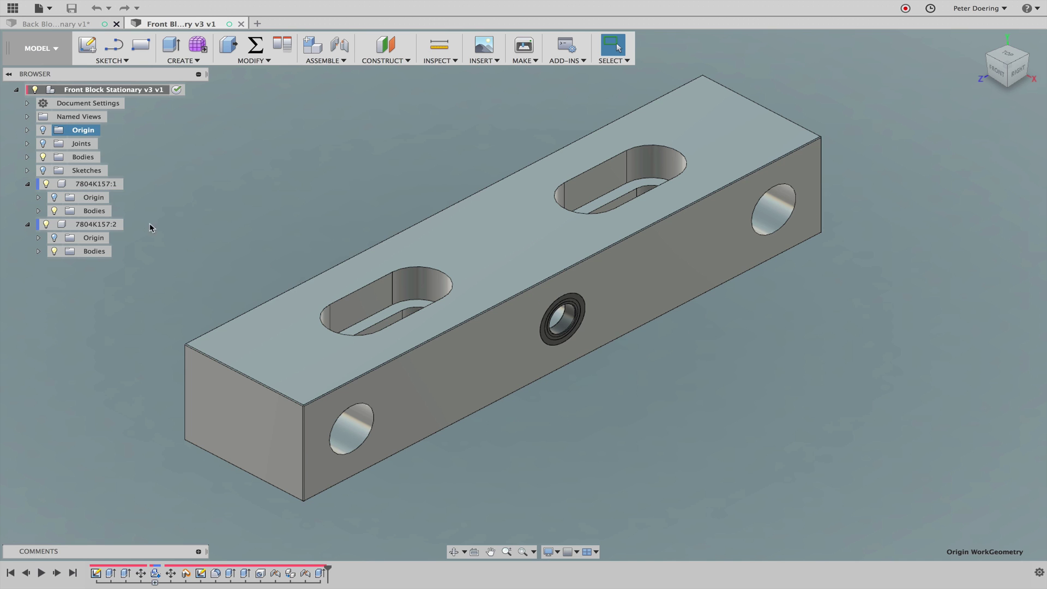
{"action": "left_click", "coordinate": [109, 237]}
{"action": "left_click", "coordinate": [89, 131]}
{"action": "left_click", "coordinate": [171, 137]}
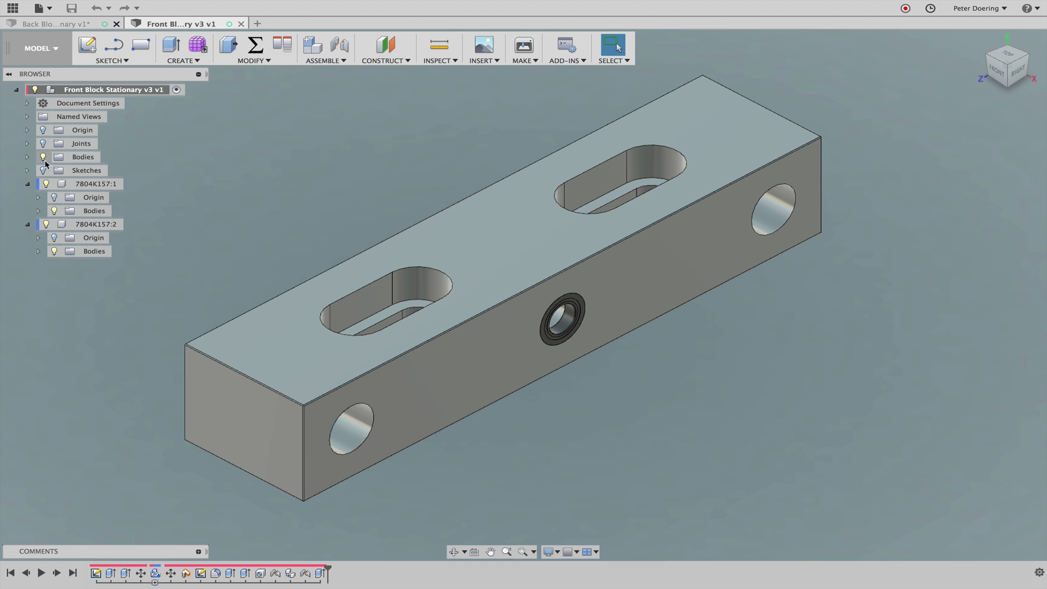
- Expand Bodies to reveal Body1 and select and deselect the block body several times
{"action": "left_click", "coordinate": [30, 158]}
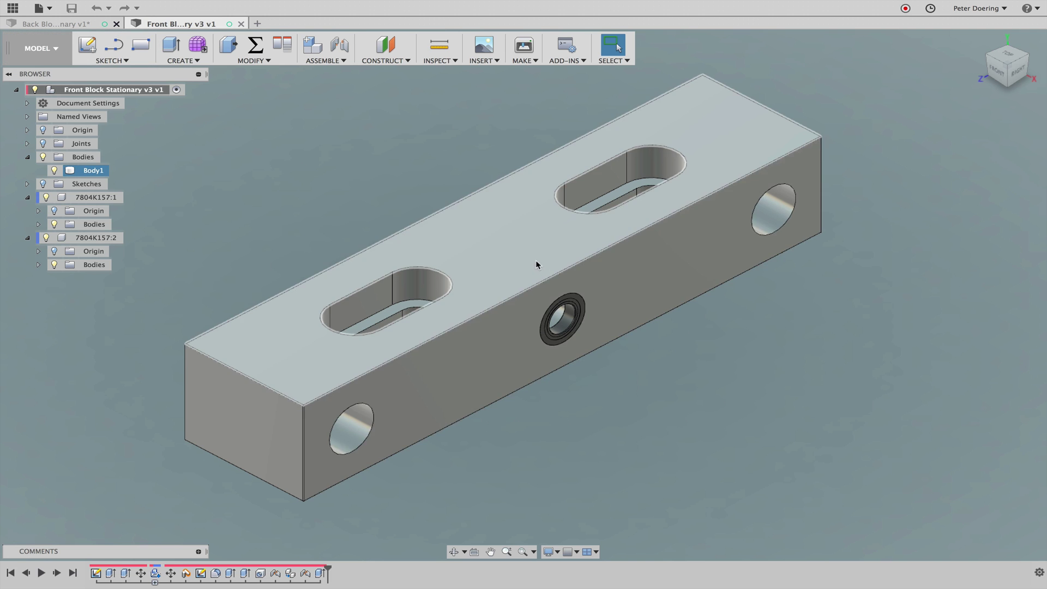
{"action": "left_click", "coordinate": [530, 331]}
{"action": "left_click", "coordinate": [309, 205]}
{"action": "left_click", "coordinate": [93, 170]}
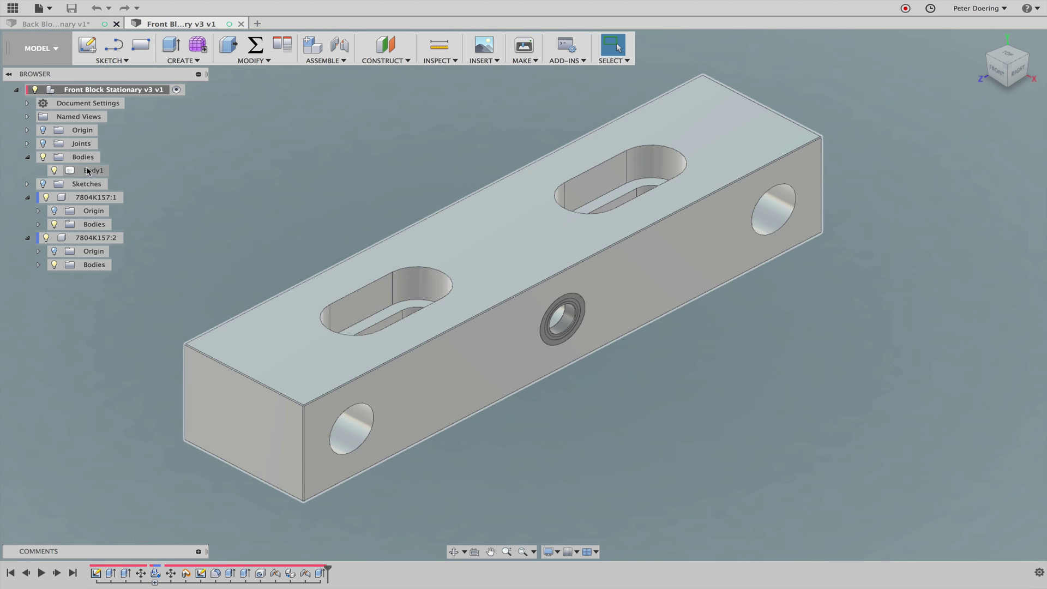
{"action": "left_click", "coordinate": [436, 218]}
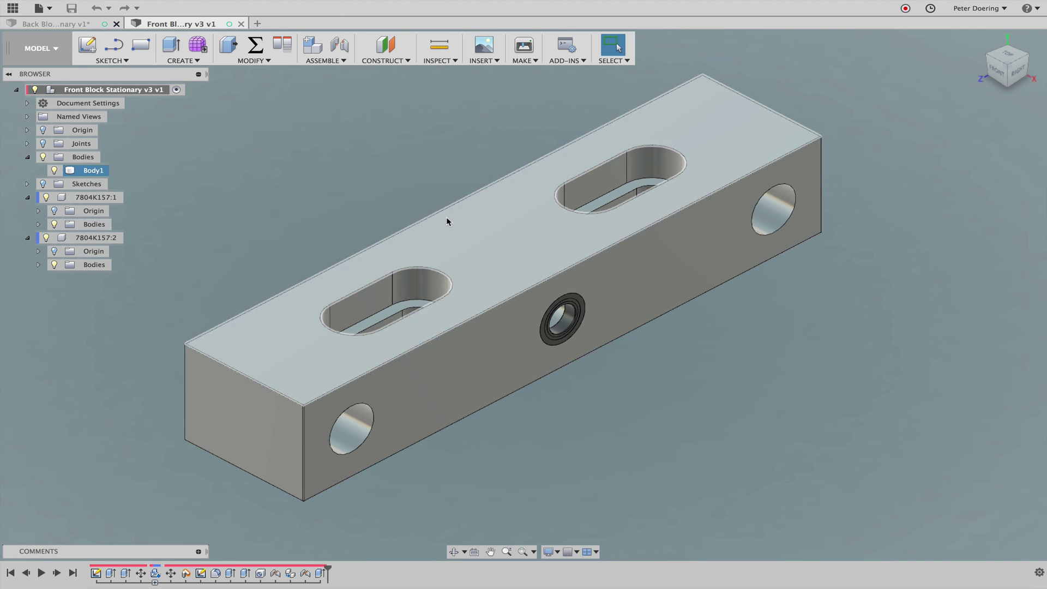
{"action": "left_click", "coordinate": [259, 204]}
{"action": "left_click", "coordinate": [450, 244]}
{"action": "left_click", "coordinate": [377, 202]}
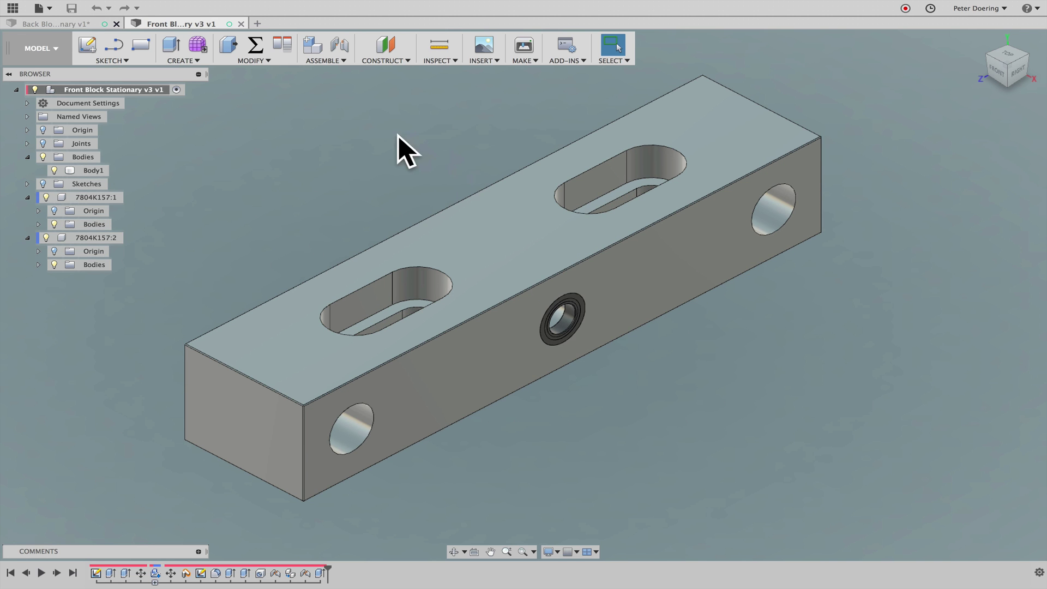
- Collapse Bodies and 7804K157:1, then select and clear the whole block component
{"action": "left_click", "coordinate": [27, 156]}
{"action": "left_click", "coordinate": [27, 184]}
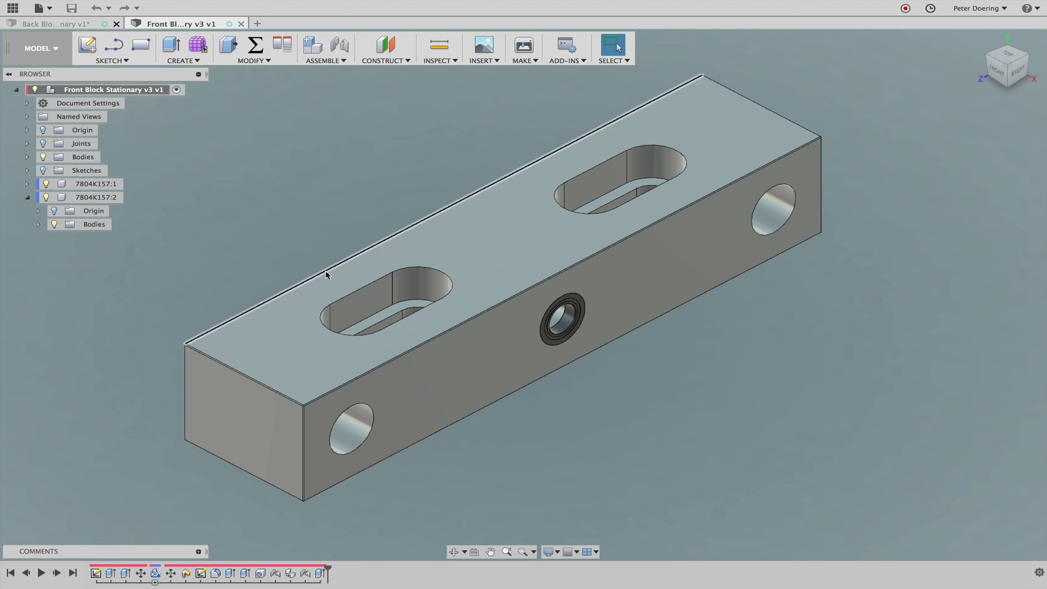
{"action": "left_click", "coordinate": [474, 262]}
{"action": "left_click", "coordinate": [260, 182]}
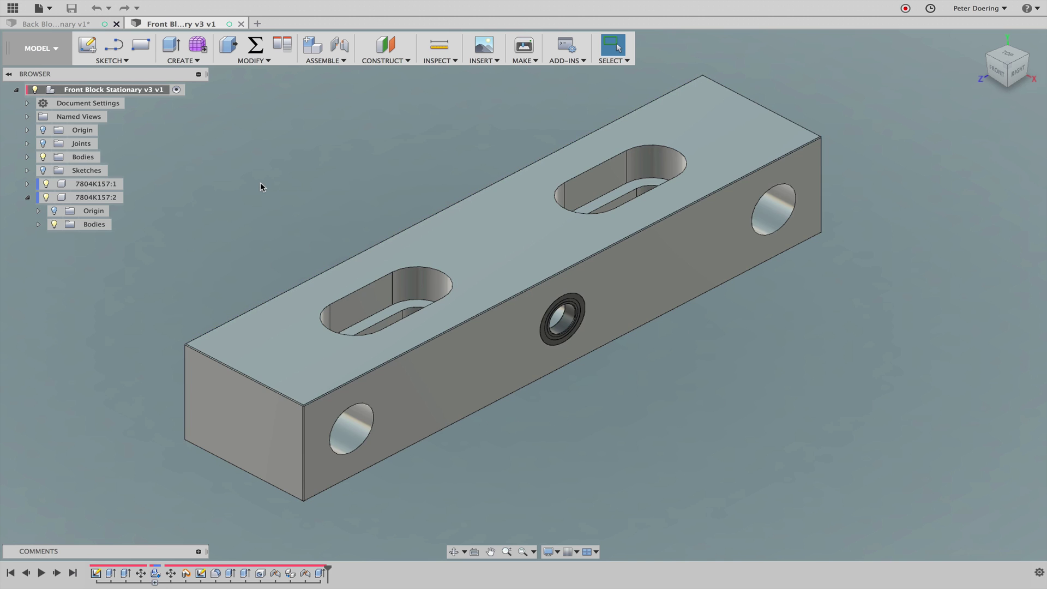
- Create a new drawing of Front Block Stationary v3 using A3, ISO, mm settings
{"action": "right_click", "coordinate": [96, 91]}
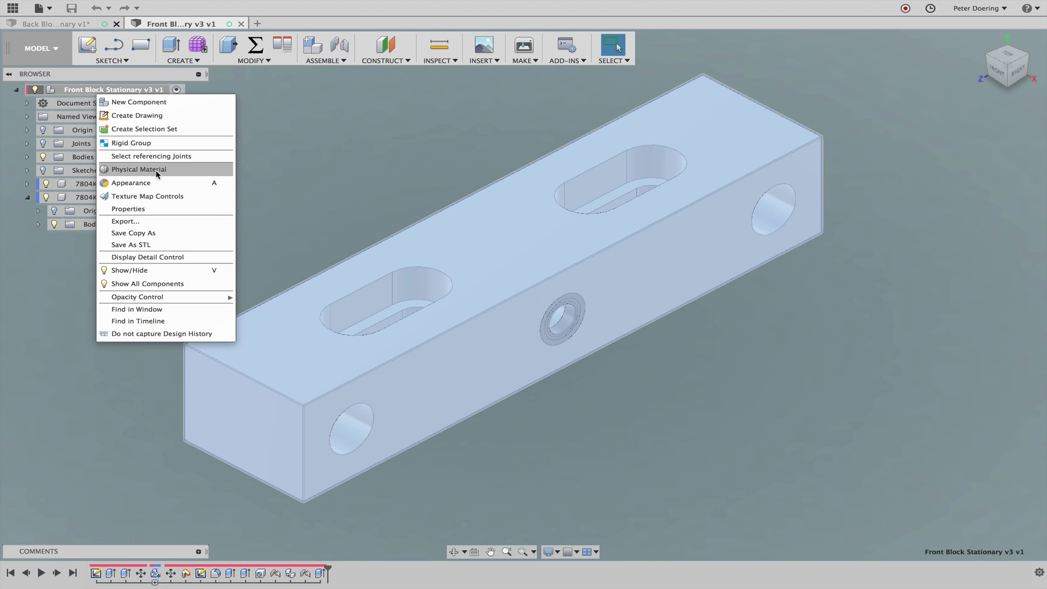
{"action": "left_click", "coordinate": [158, 116]}
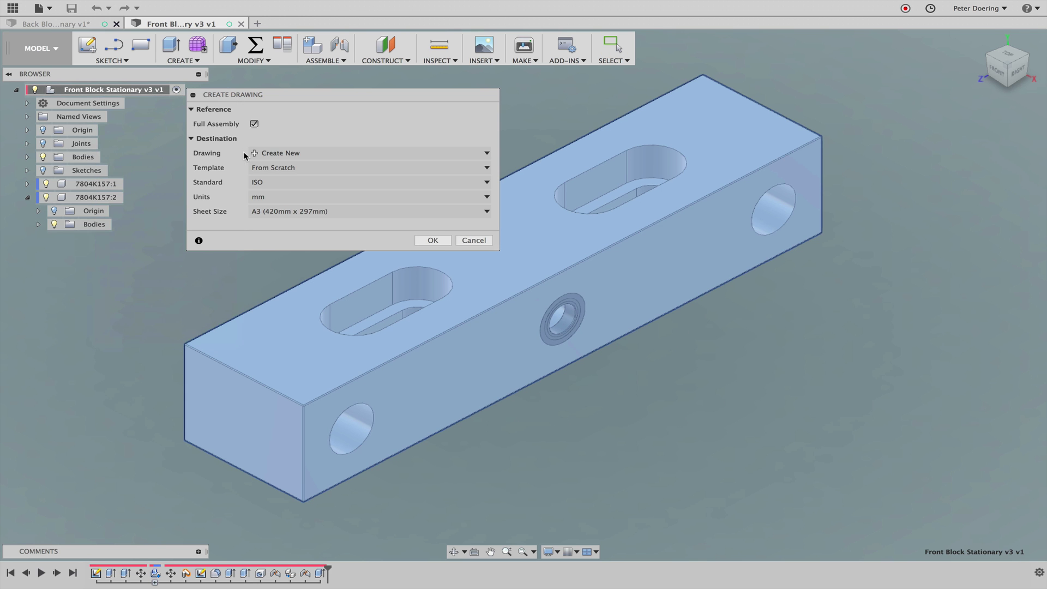
{"action": "left_click", "coordinate": [439, 241]}
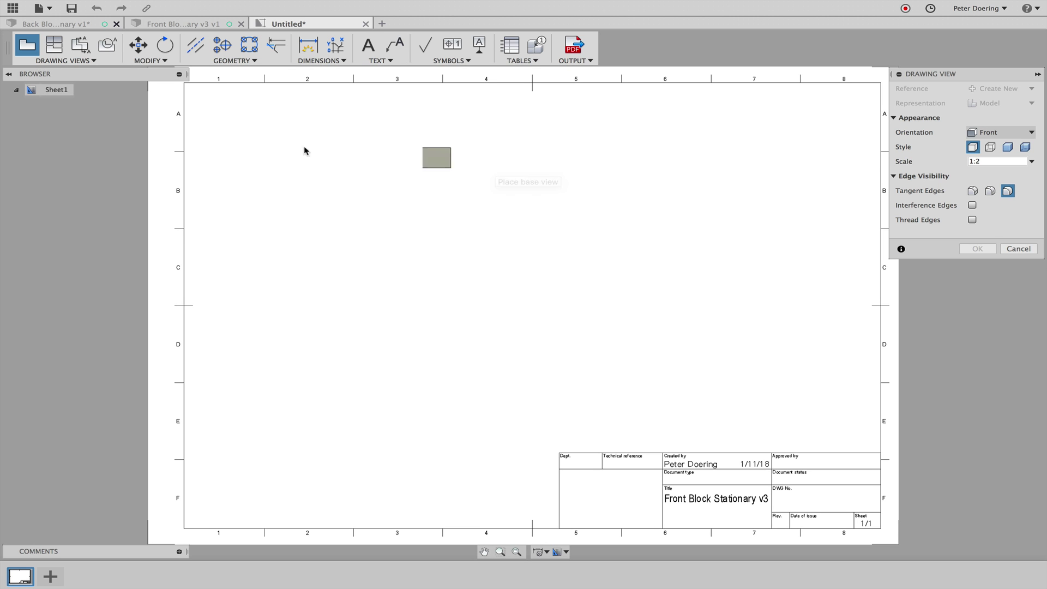
- Place a 1:1 front view in the sheet's upper left
{"action": "left_click", "coordinate": [1031, 162]}
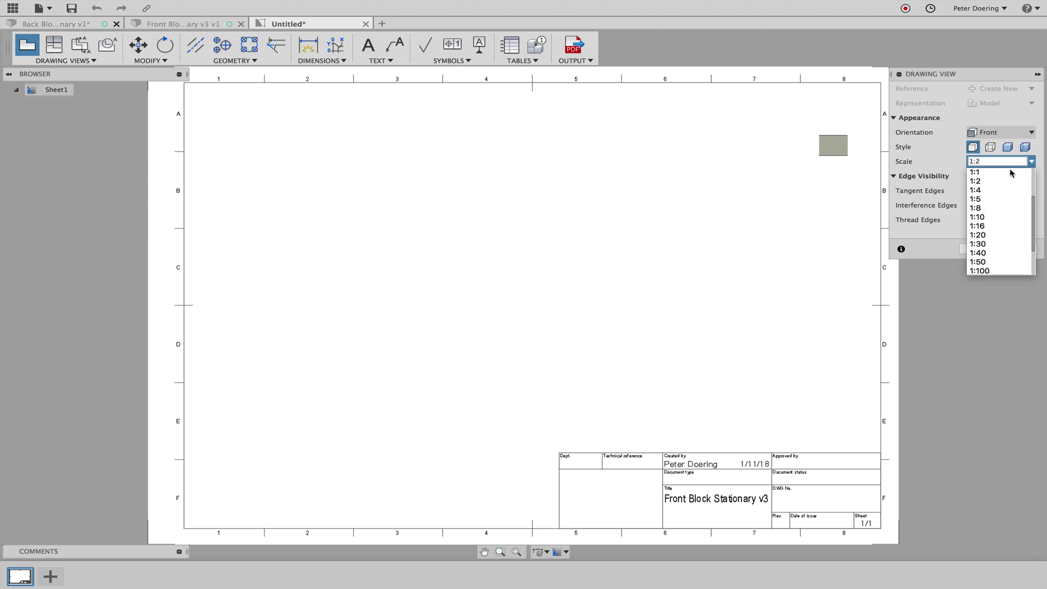
{"action": "left_click", "coordinate": [1003, 199]}
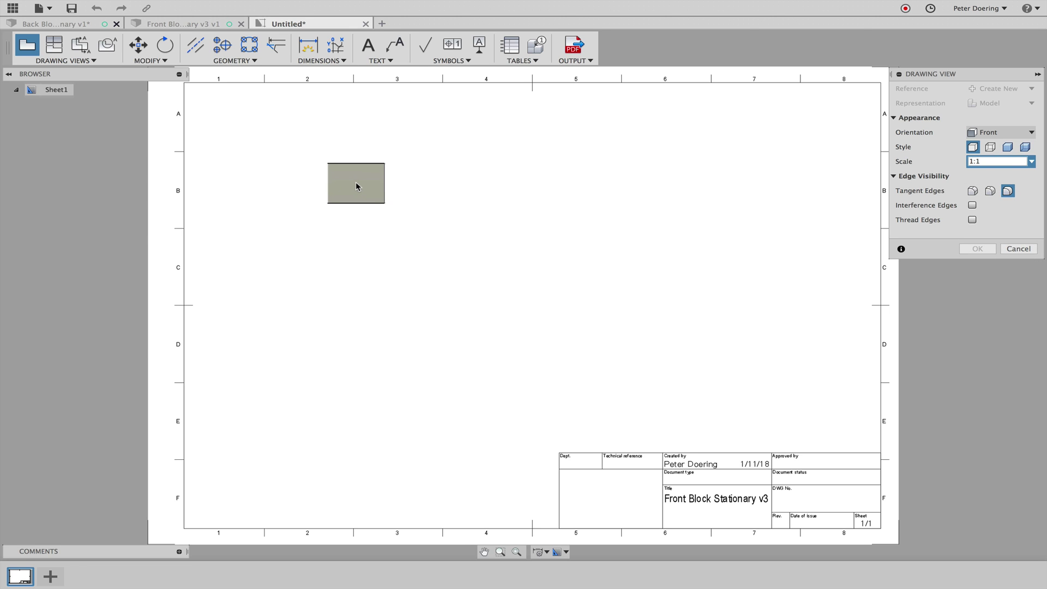
{"action": "left_click", "coordinate": [356, 183]}
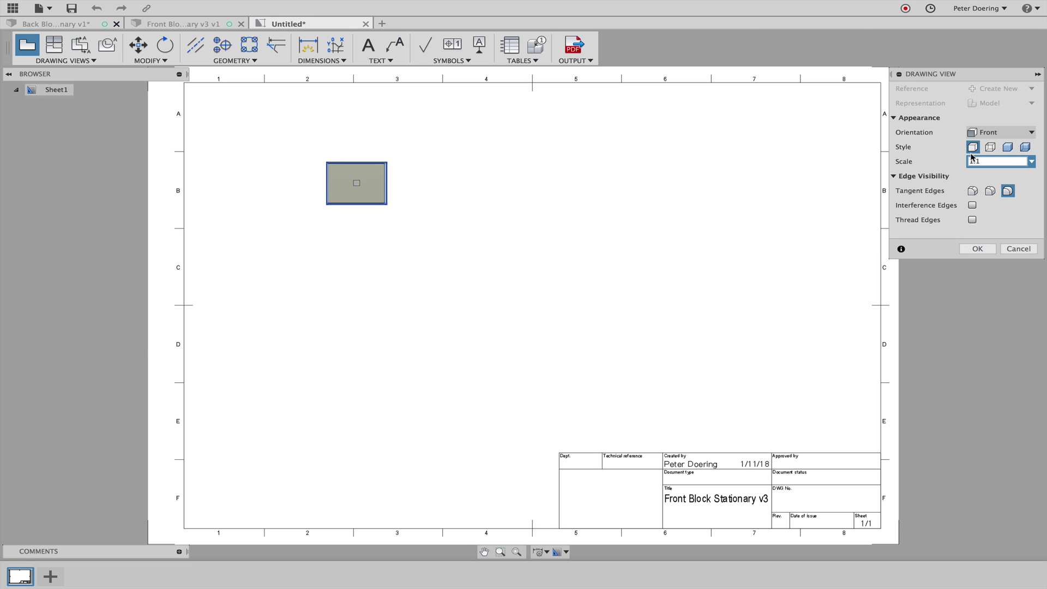
{"action": "left_click", "coordinate": [980, 248]}
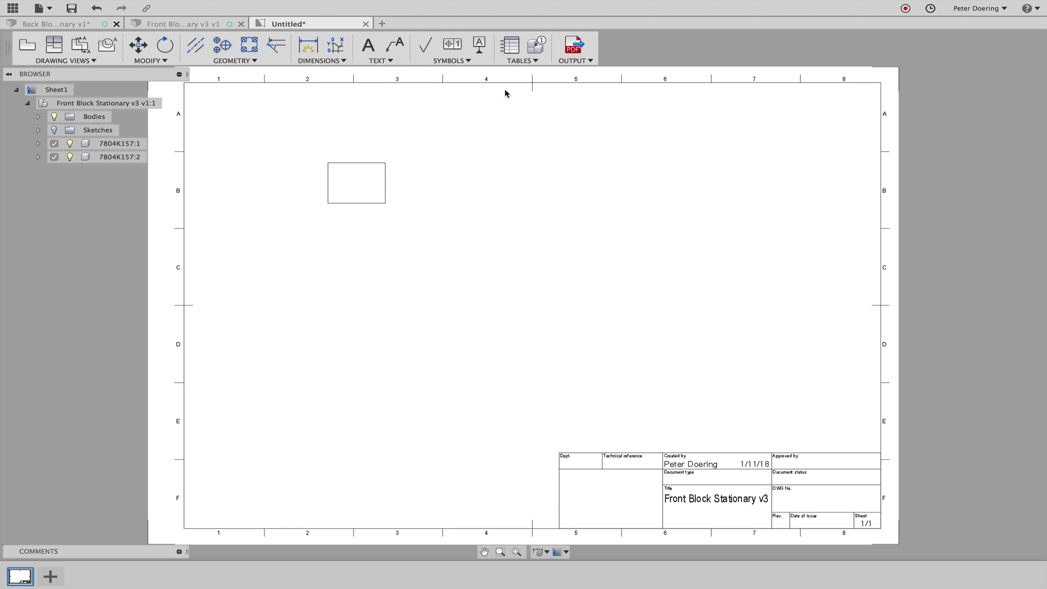
- Insert a parts list table, then close the untitled drawing without saving
{"action": "left_click", "coordinate": [517, 50]}
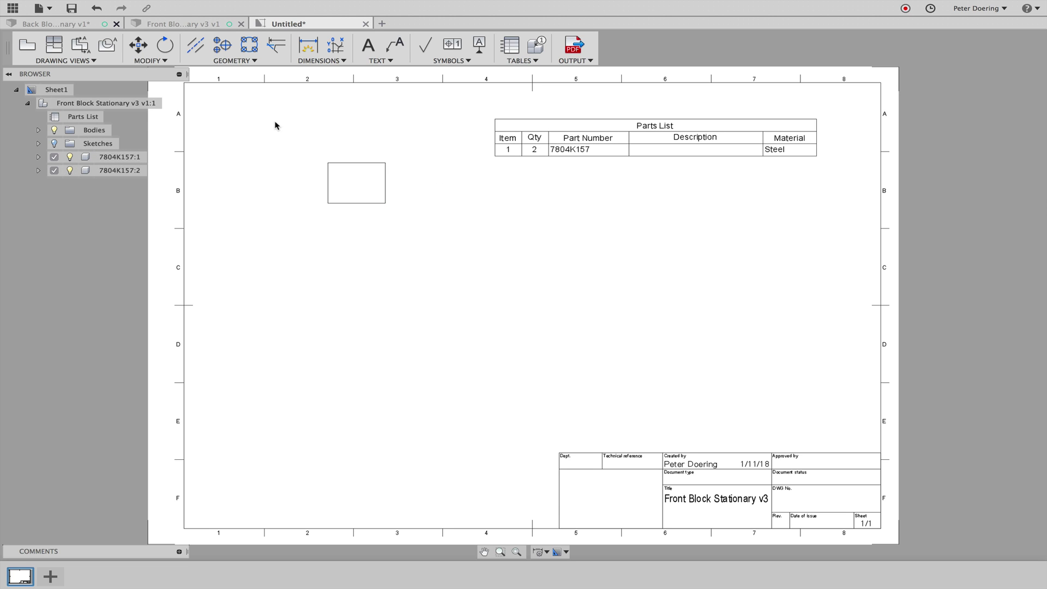
{"action": "left_click", "coordinate": [384, 192]}
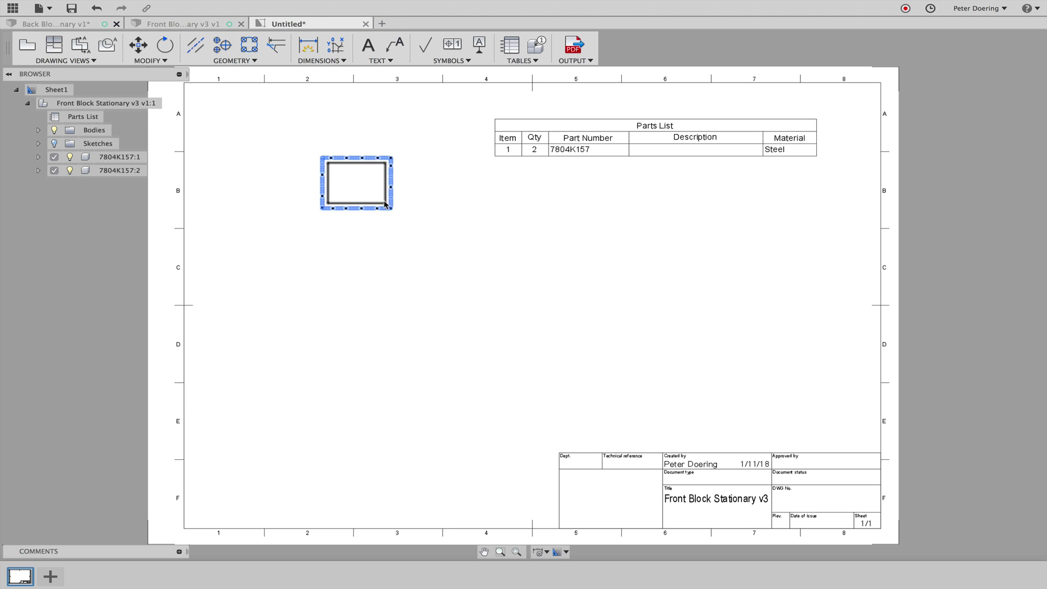
{"action": "left_click", "coordinate": [415, 208]}
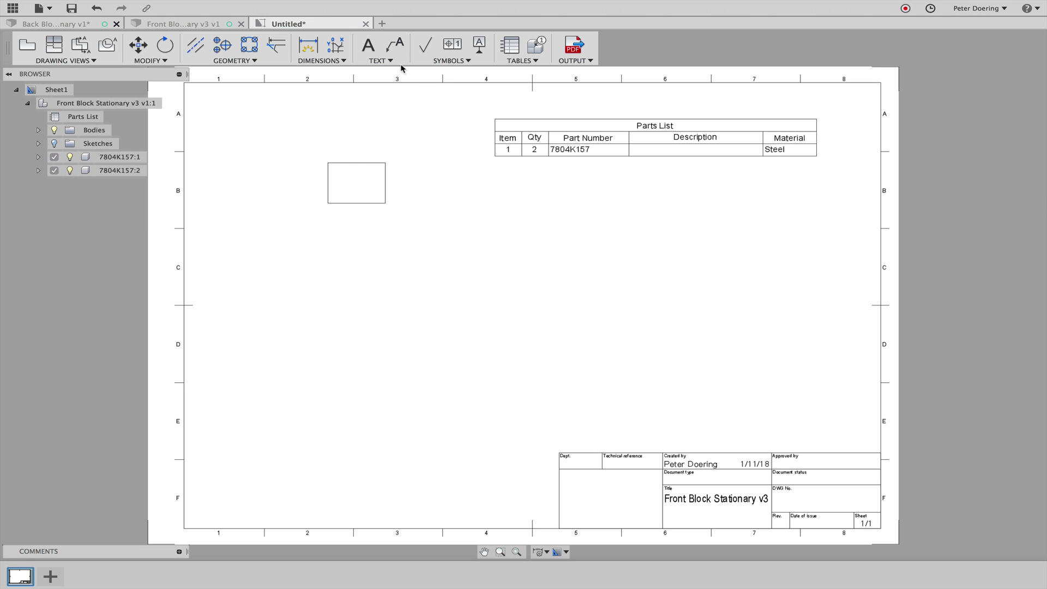
{"action": "left_click", "coordinate": [365, 23]}
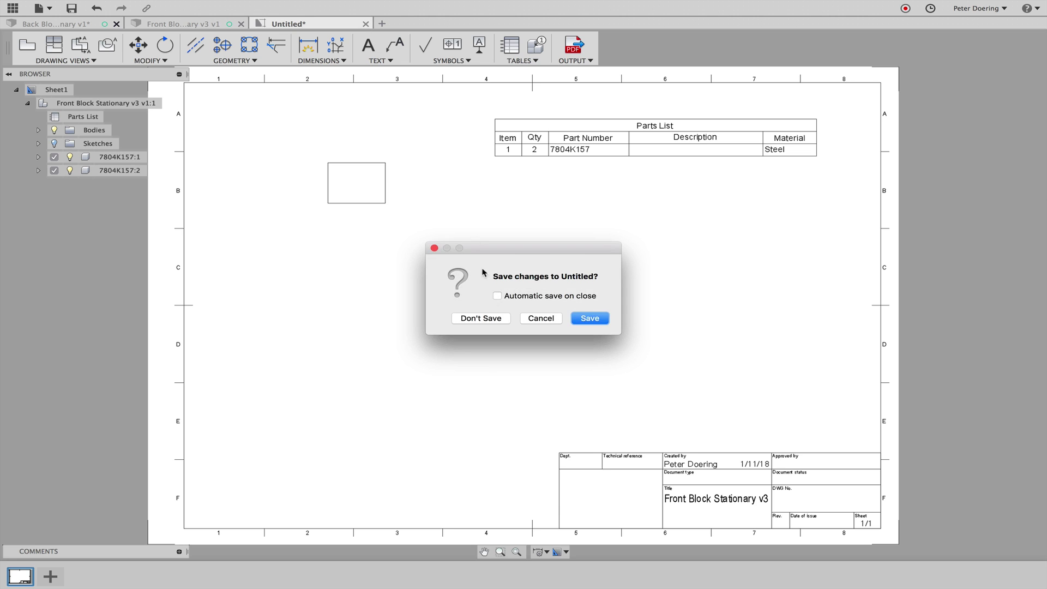
{"action": "left_click", "coordinate": [482, 319]}
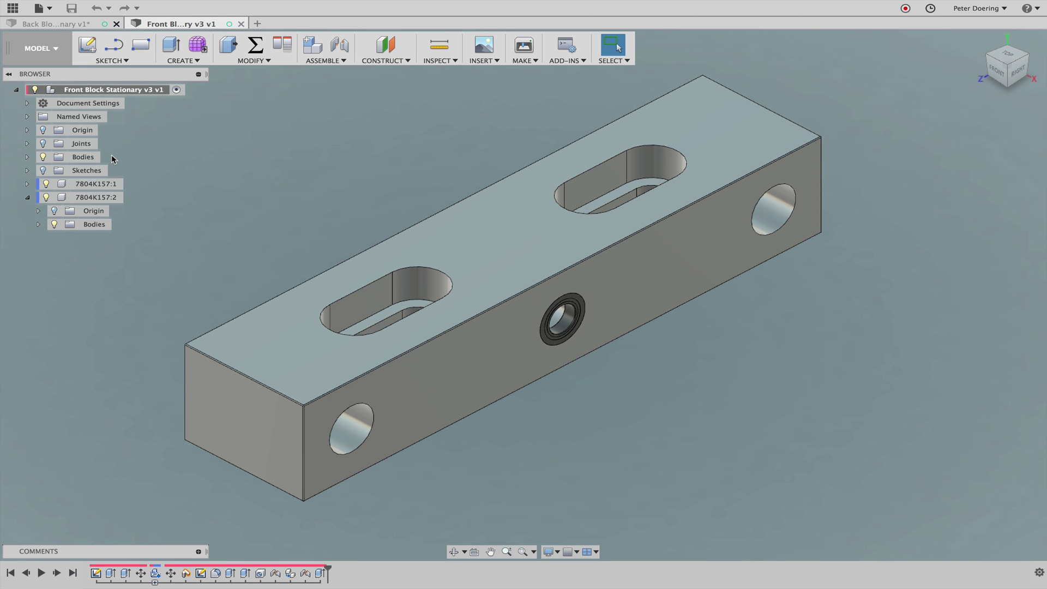